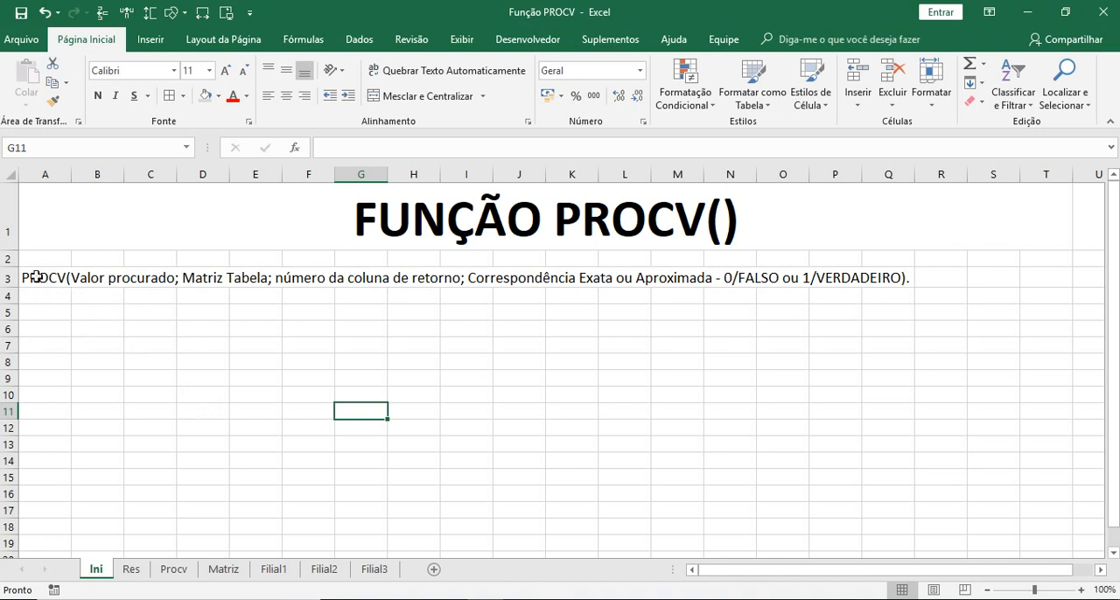
- Examine the PROCV syntax on the Ini sheet and the tables on the Res, Matriz, Filial1, Filial2 and Filial3 sheets
{"action": "left_click", "coordinate": [37, 277]}
{"action": "left_click", "coordinate": [91, 329]}
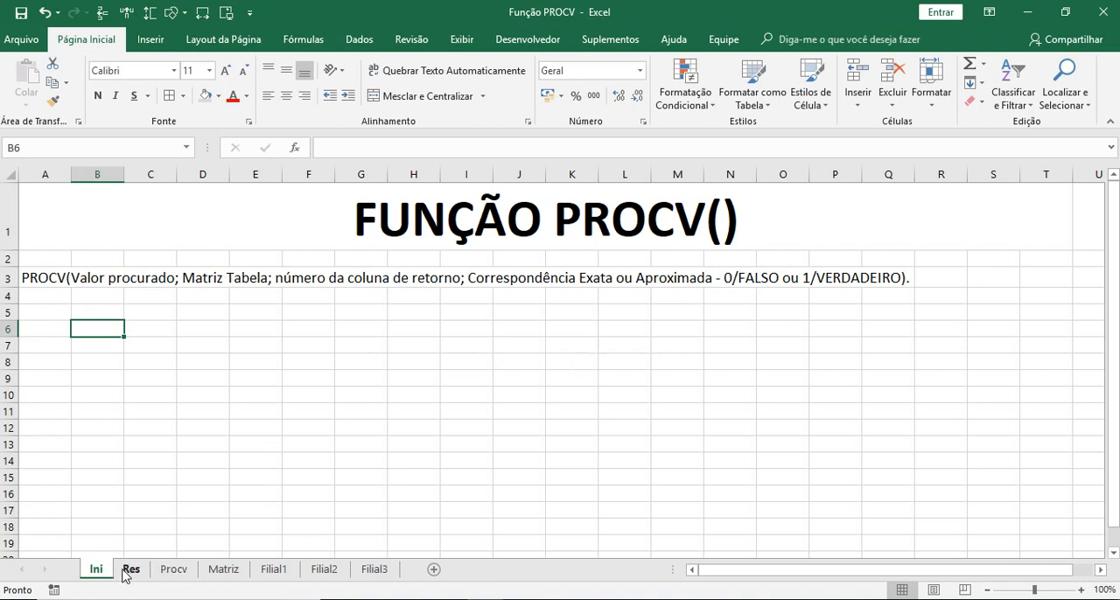
{"action": "left_click", "coordinate": [222, 570]}
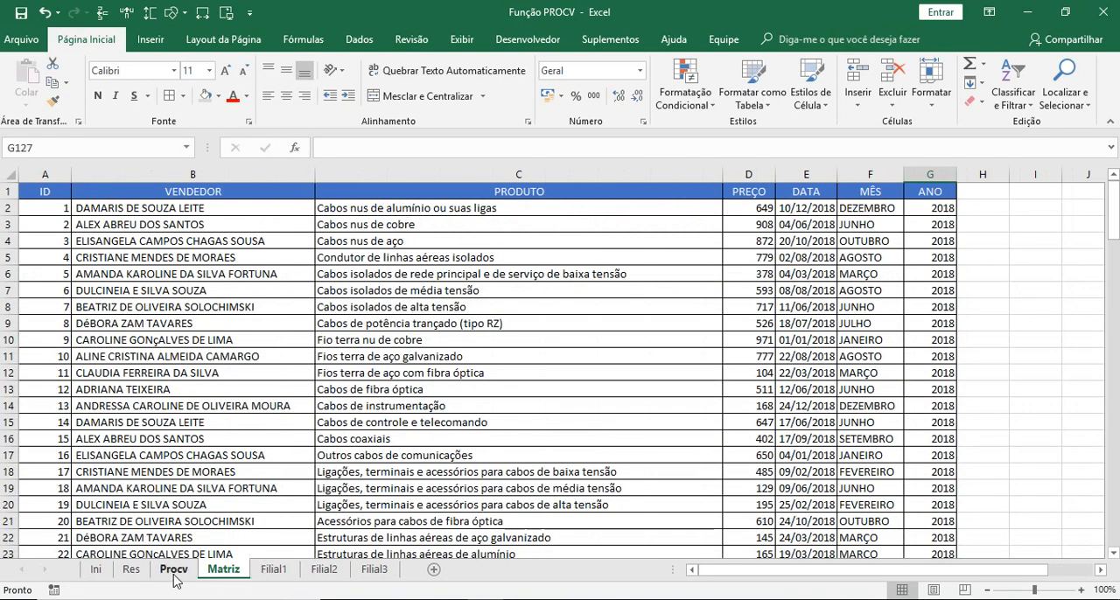
{"action": "left_click", "coordinate": [131, 571]}
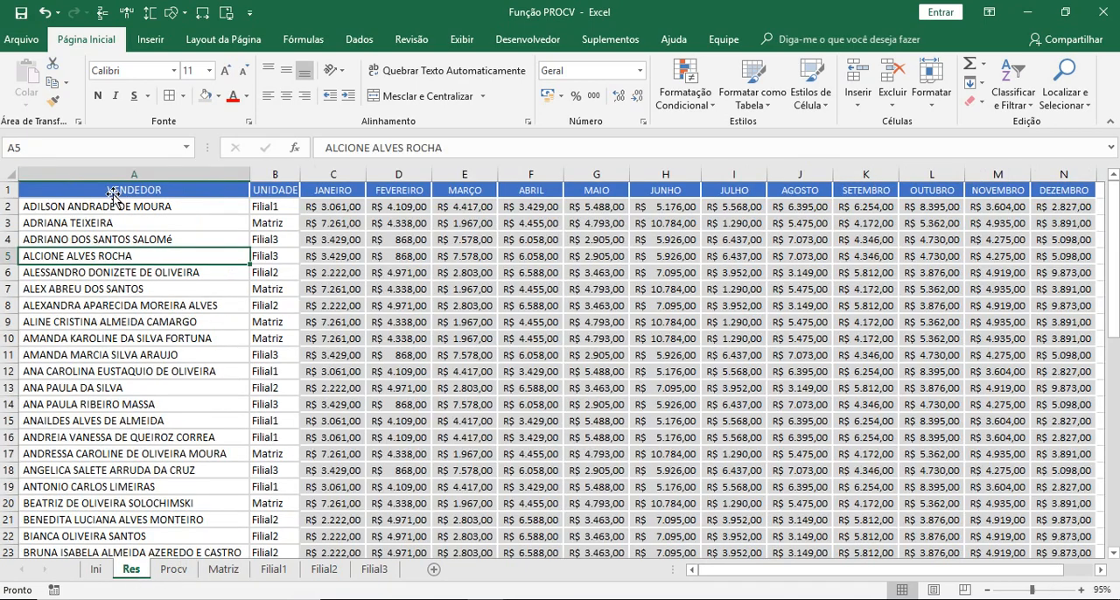
{"action": "mouse_move", "coordinate": [1114, 210]}
{"action": "left_mouse_down"}
{"action": "mouse_move", "coordinate": [1102, 429]}
{"action": "mouse_move", "coordinate": [1110, 210]}
{"action": "left_mouse_up"}
{"action": "left_click", "coordinate": [224, 571]}
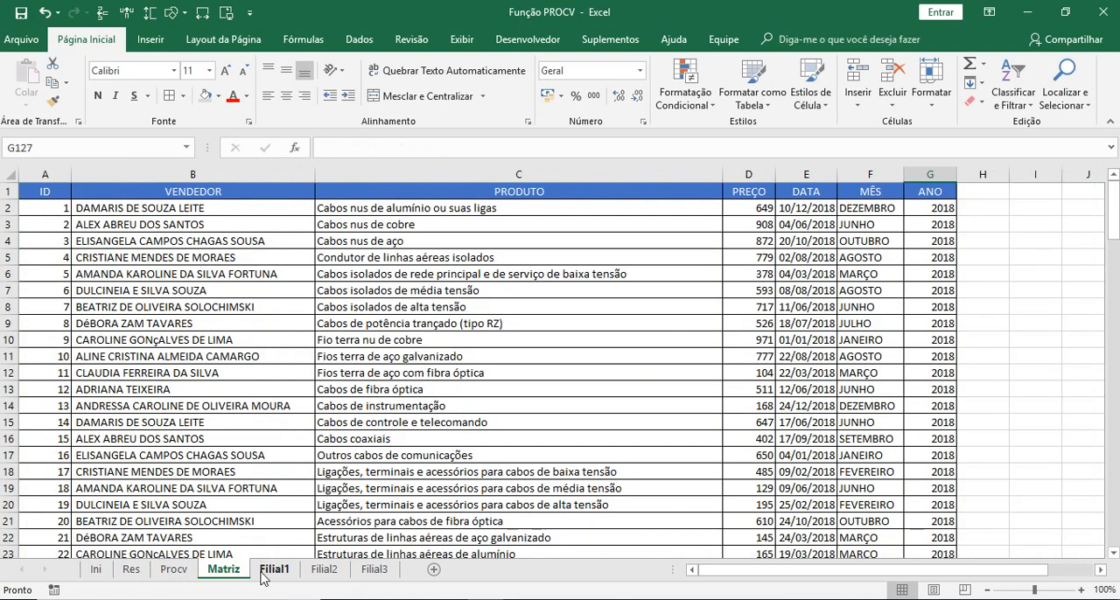
{"action": "left_click", "coordinate": [271, 571]}
{"action": "left_click", "coordinate": [219, 571]}
{"action": "left_click", "coordinate": [274, 571]}
{"action": "left_click", "coordinate": [324, 571]}
{"action": "left_click", "coordinate": [373, 570]}
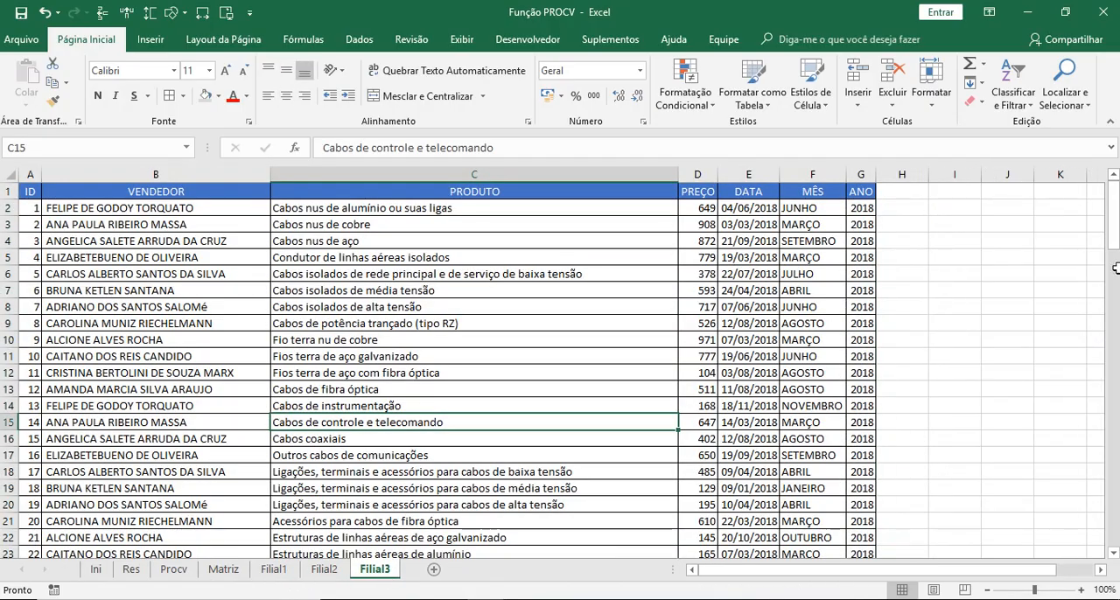
{"action": "left_click_drag", "start_coordinate": [1113, 229], "coordinate": [1114, 201]}
- Review the month headings, seller names and UNIDADE column of the summary table on the Res sheet
{"action": "left_click", "coordinate": [131, 570]}
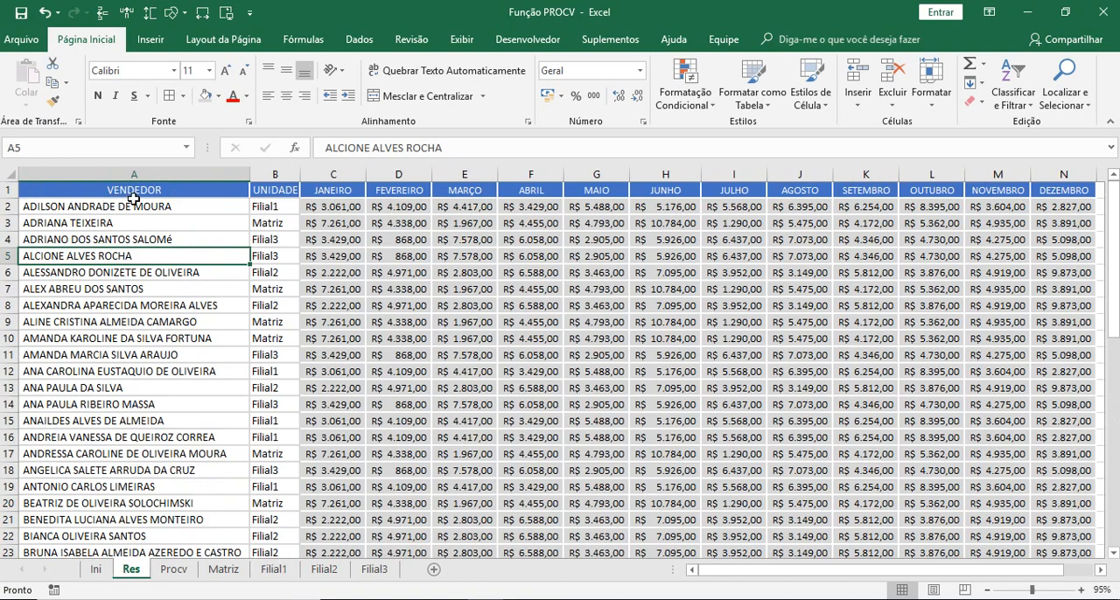
{"action": "left_click", "coordinate": [346, 189]}
{"action": "left_click", "coordinate": [414, 189]}
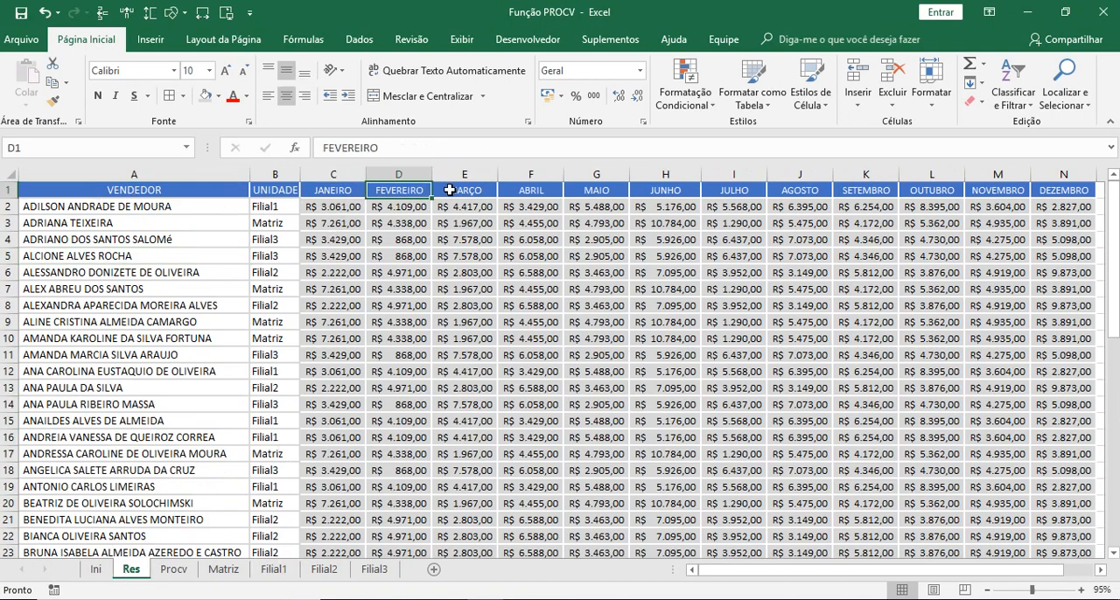
{"action": "left_click", "coordinate": [451, 191]}
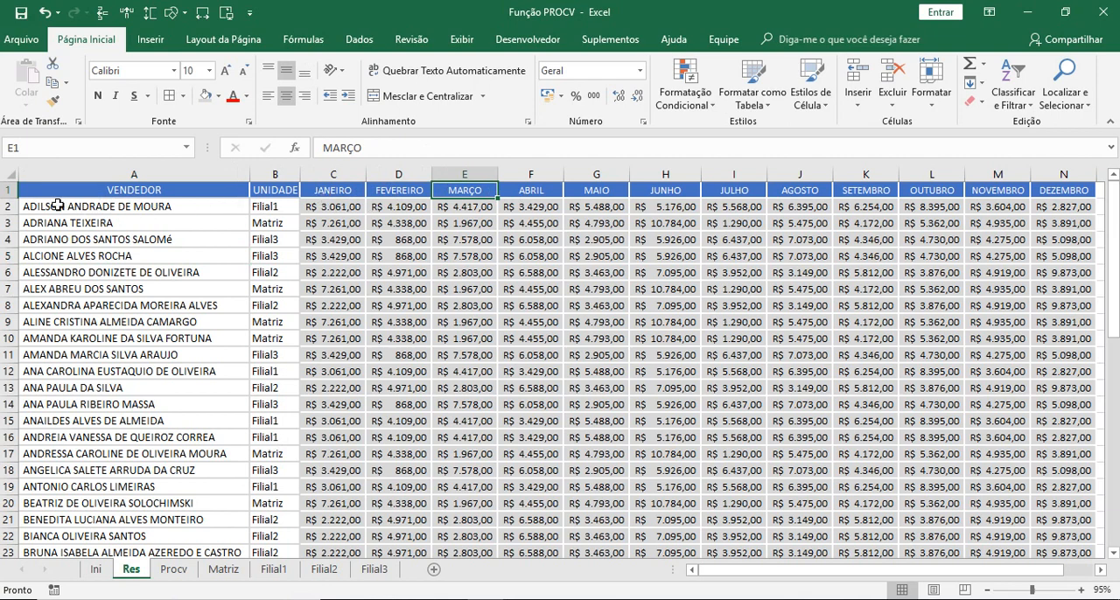
{"action": "left_click_drag", "start_coordinate": [59, 206], "coordinate": [261, 376]}
{"action": "left_click_drag", "start_coordinate": [285, 194], "coordinate": [286, 324]}
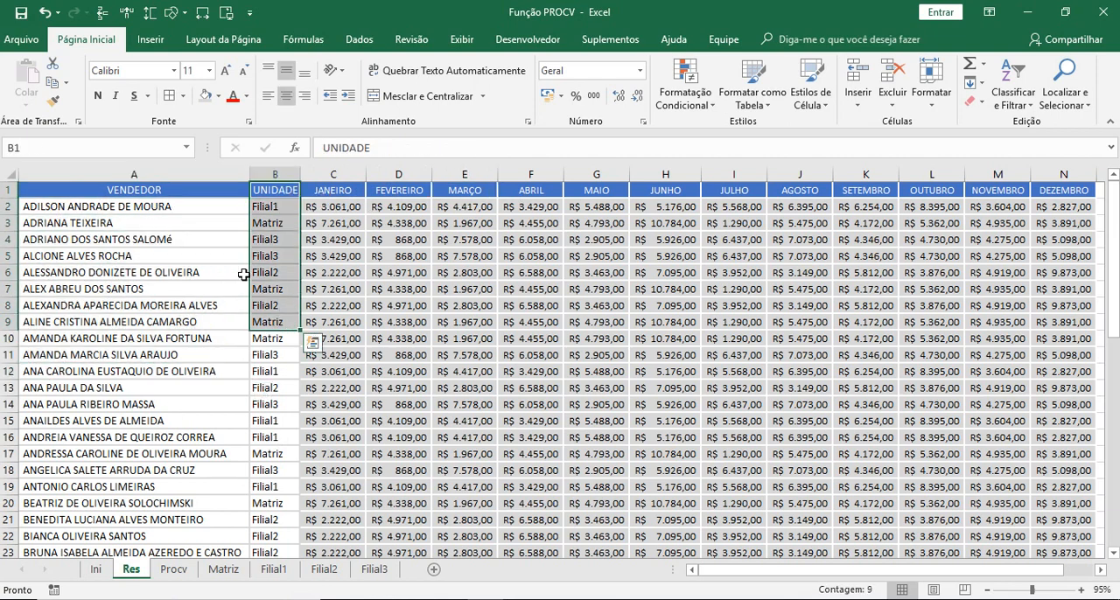
- Examine the lookup layout on the Procv sheet, covering the VENDEDOR, UNIDADE and month cells in row 2
{"action": "left_click", "coordinate": [174, 570]}
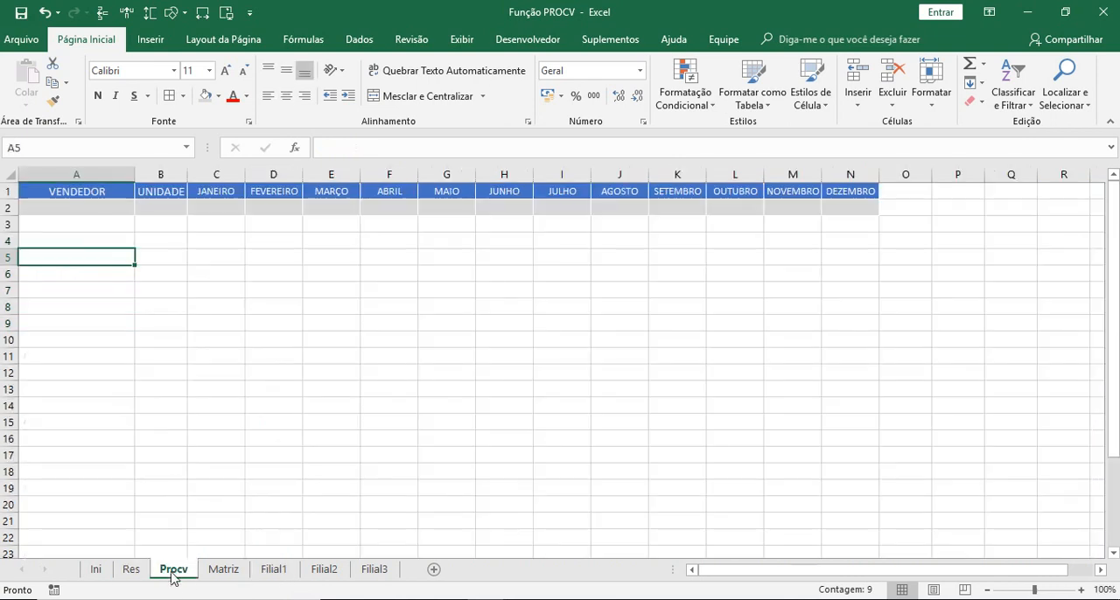
{"action": "left_click", "coordinate": [89, 212]}
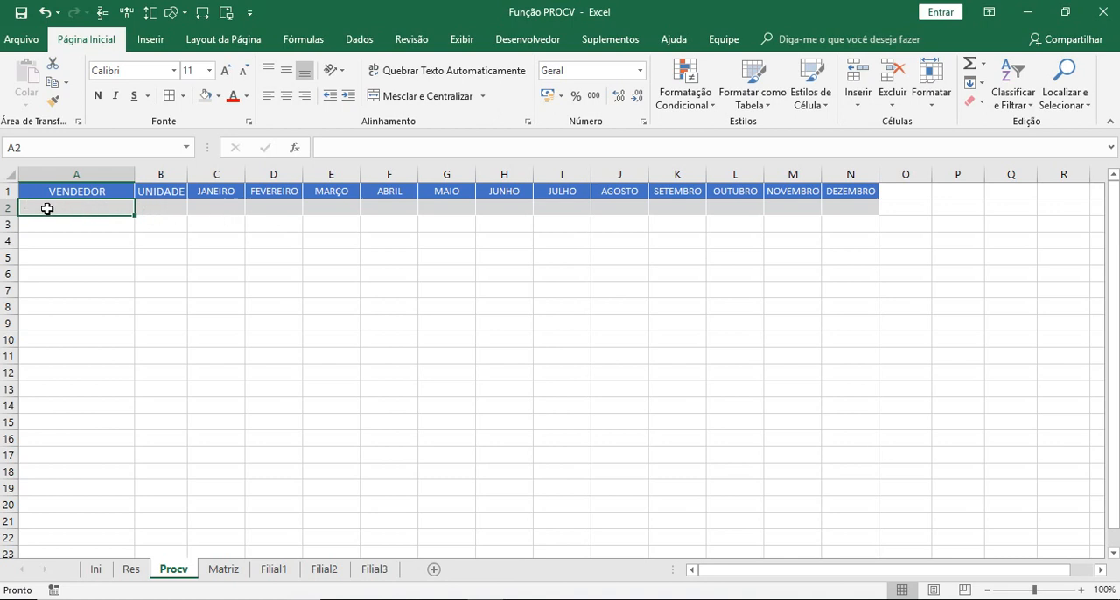
{"action": "left_click", "coordinate": [165, 206]}
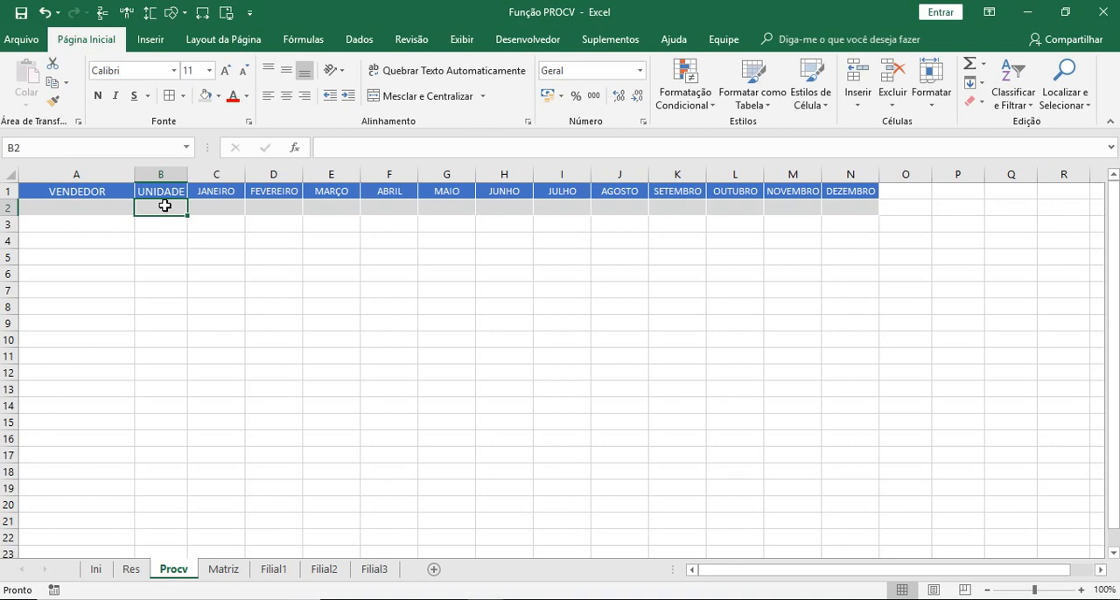
{"action": "left_click", "coordinate": [218, 203]}
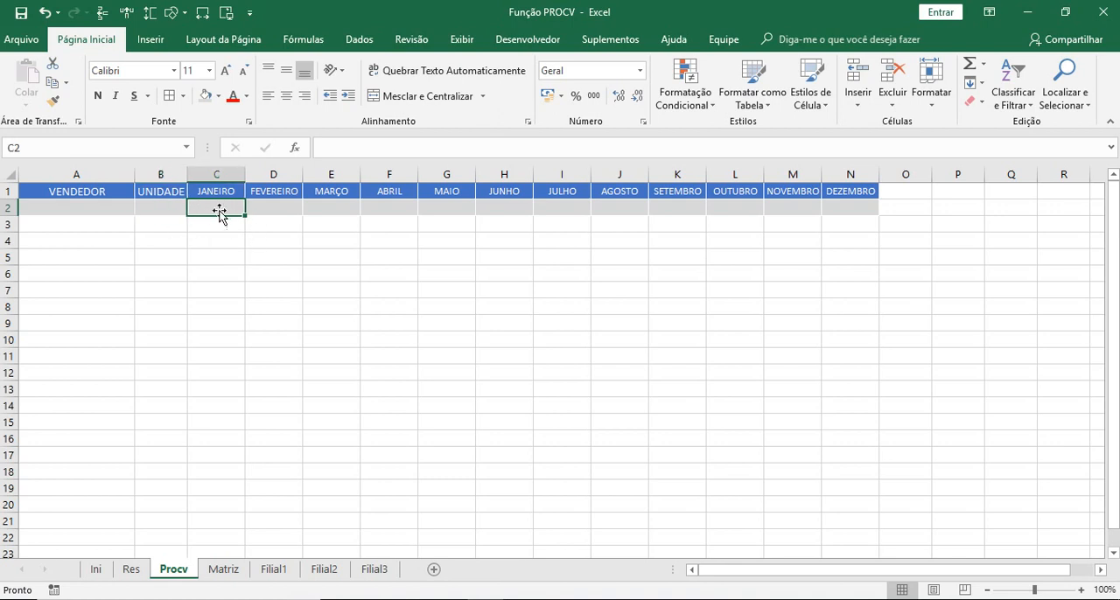
{"action": "left_click", "coordinate": [295, 207]}
{"action": "left_click", "coordinate": [348, 206]}
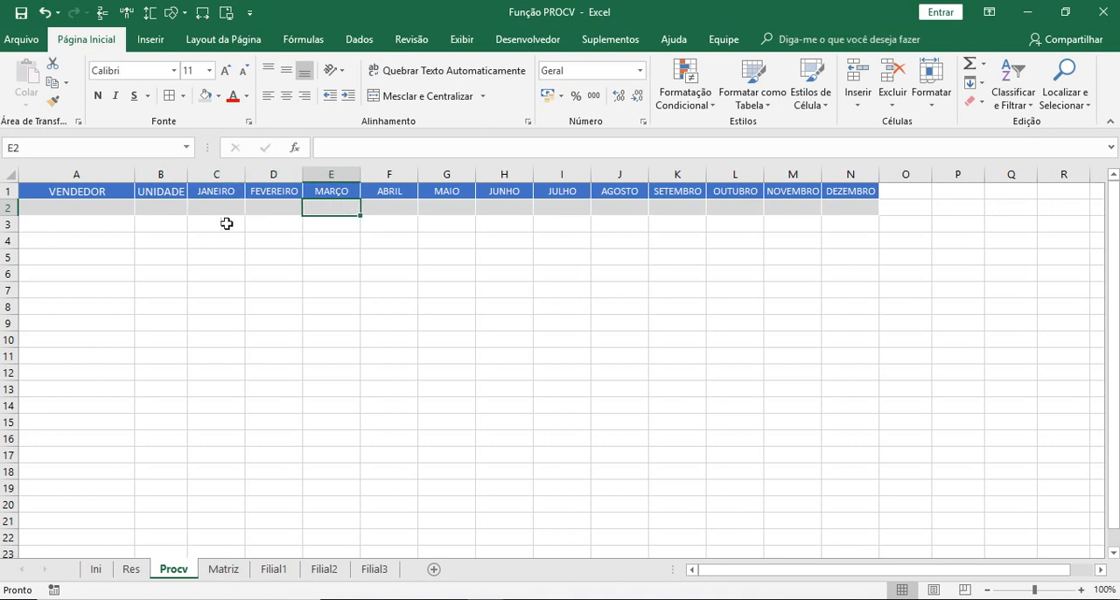
{"action": "left_click", "coordinate": [749, 260]}
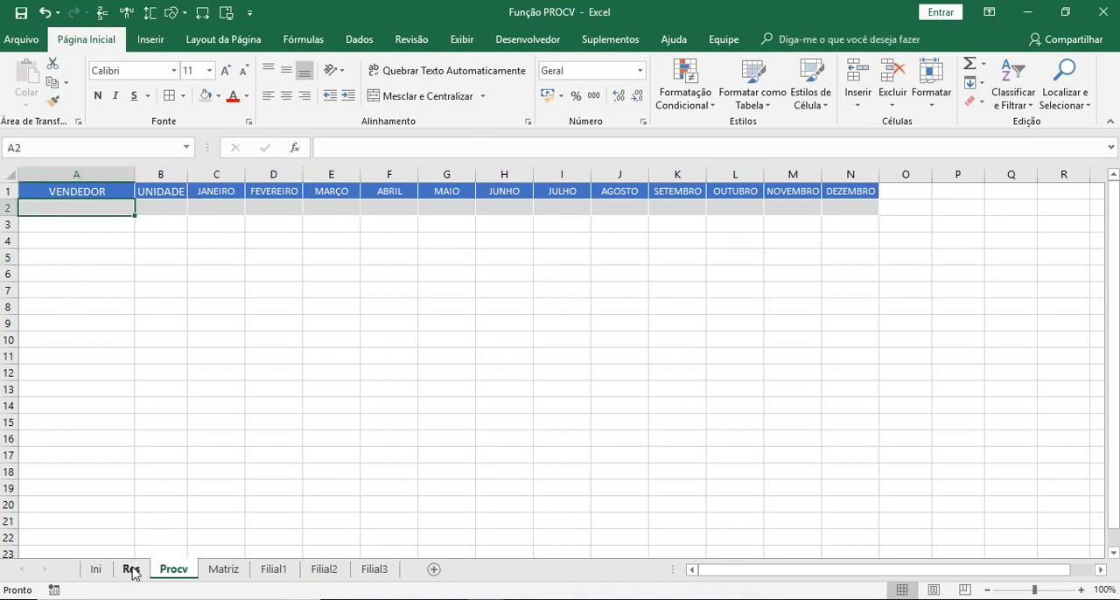
- Examine the seller list on the Res sheet and the full row of the seller in row 6, from VENDEDOR to DEZEMBRO
{"action": "left_click", "coordinate": [130, 568]}
{"action": "left_click", "coordinate": [213, 208]}
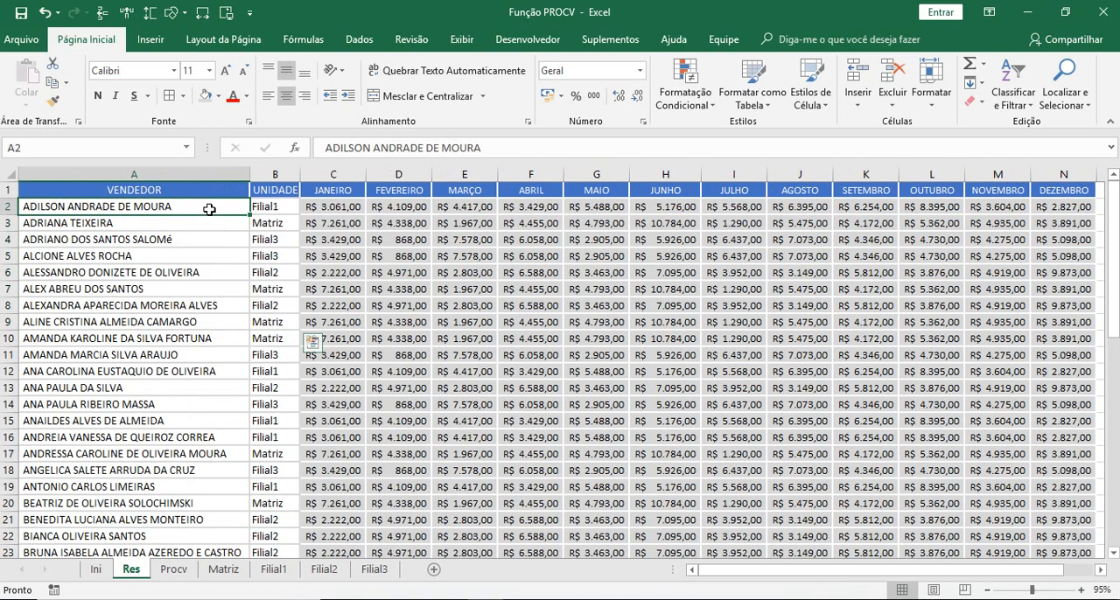
{"action": "left_click", "coordinate": [1116, 232]}
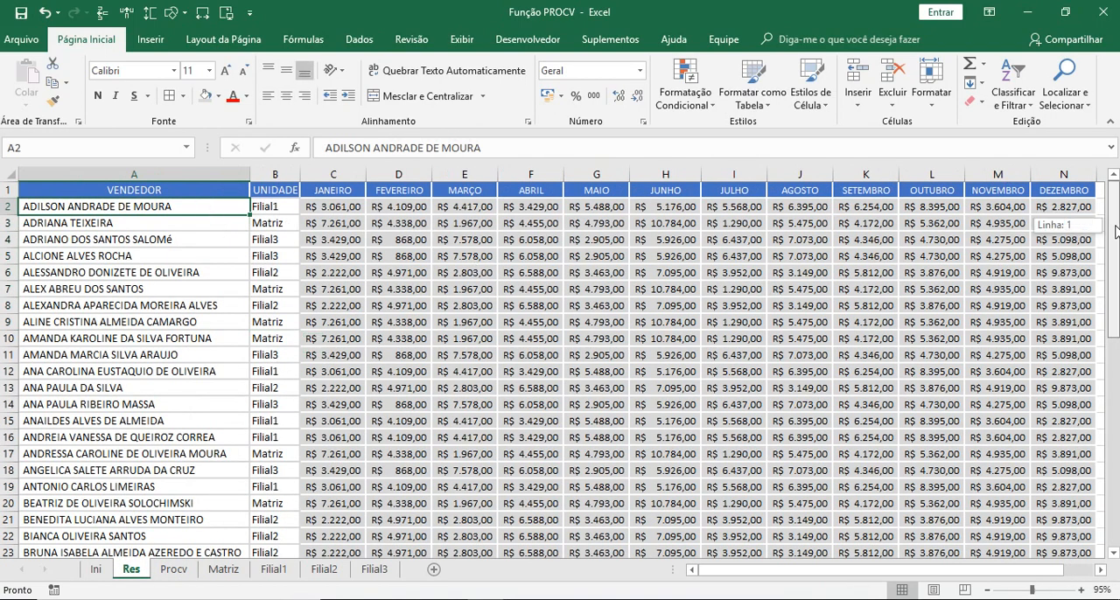
{"action": "left_click", "coordinate": [212, 228]}
{"action": "left_click", "coordinate": [196, 240]}
{"action": "left_click", "coordinate": [180, 257]}
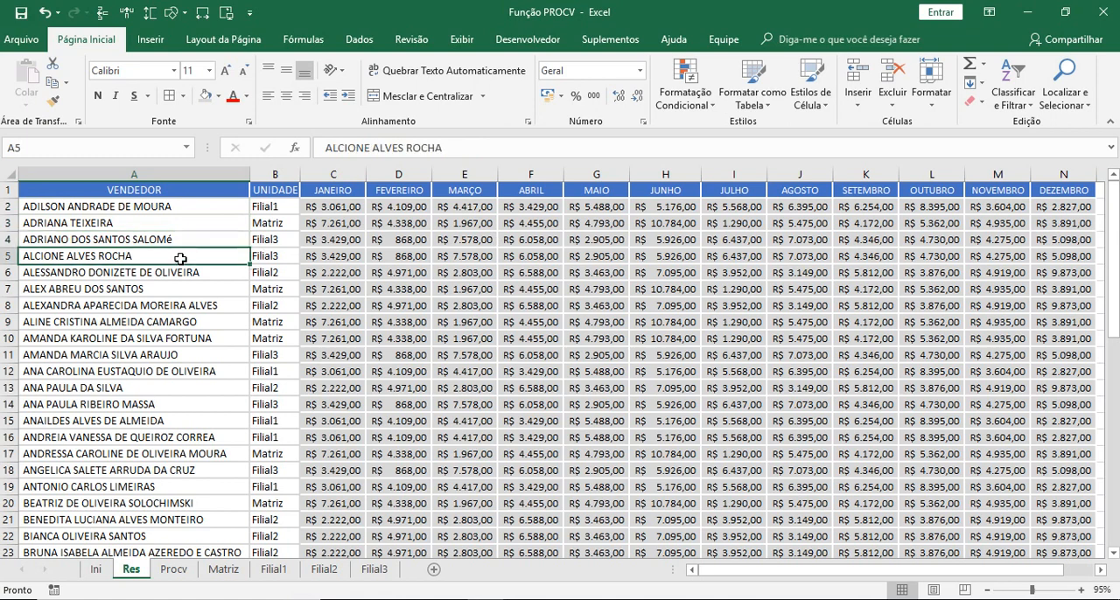
{"action": "left_click_drag", "start_coordinate": [123, 272], "coordinate": [1083, 272]}
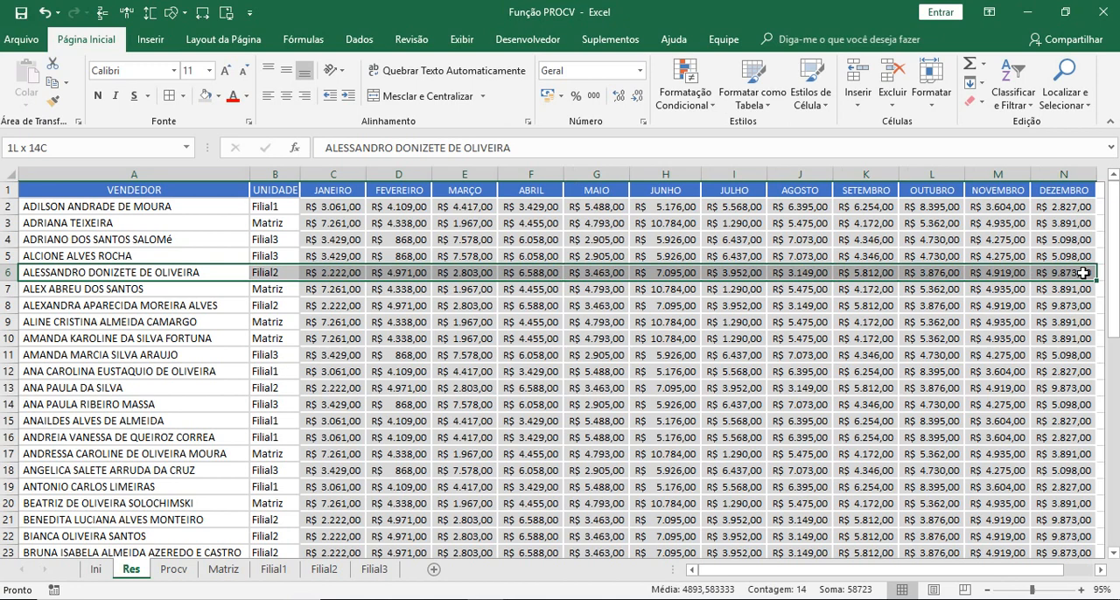
{"action": "left_click_drag", "start_coordinate": [1083, 273], "coordinate": [1083, 273]}
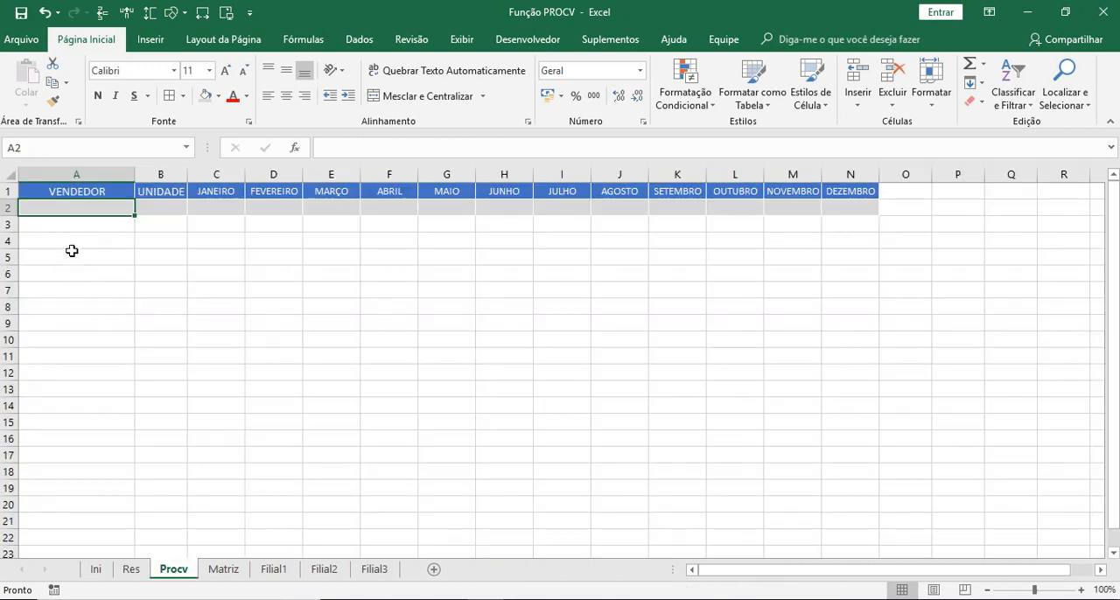
{"action": "mouse_move", "coordinate": [65, 238]}
{"action": "left_mouse_down"}
{"action": "mouse_move", "coordinate": [592, 237]}
{"action": "mouse_move", "coordinate": [913, 413]}
{"action": "mouse_move", "coordinate": [933, 462]}
{"action": "left_mouse_up"}
{"action": "left_click", "coordinate": [63, 207]}
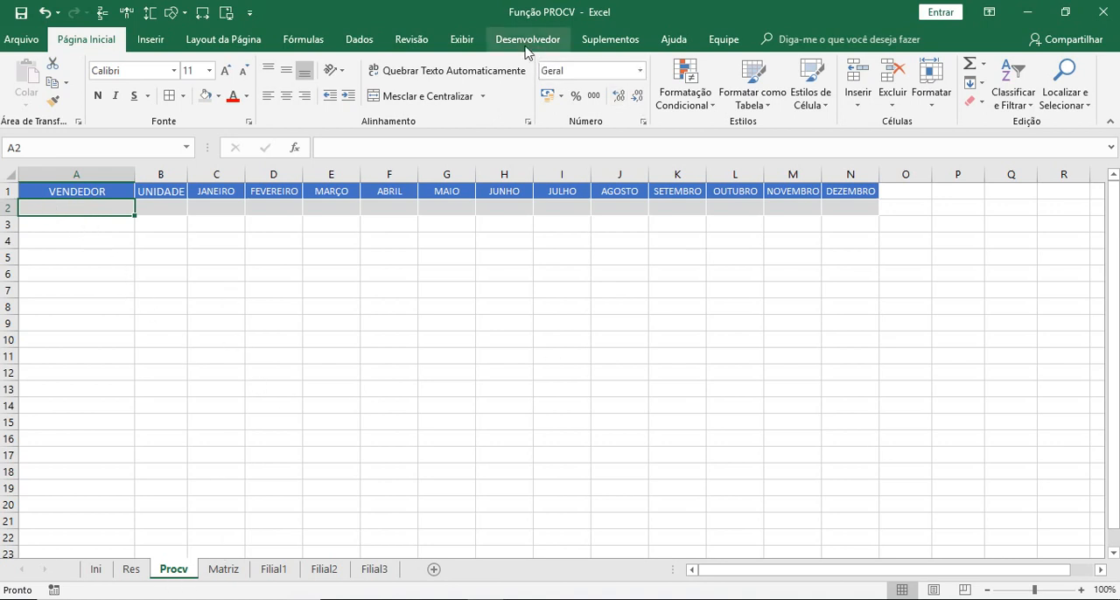
{"action": "left_click", "coordinate": [162, 325]}
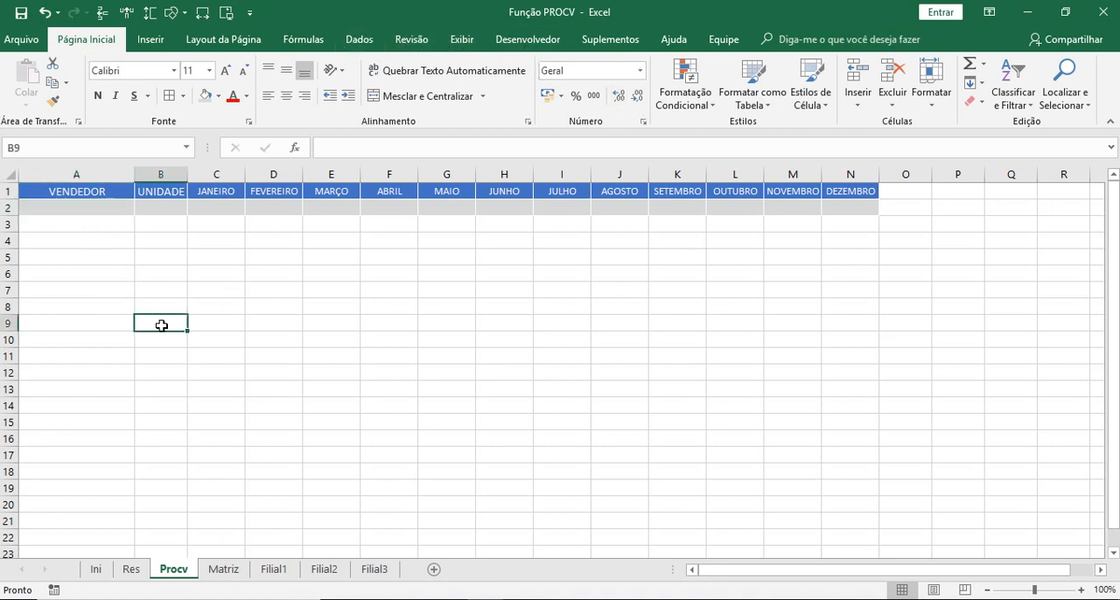
- Open data validation for cell A2 of the Procv sheet and allow only values from a list (Lista)
{"action": "left_click", "coordinate": [80, 210]}
{"action": "left_click", "coordinate": [357, 39]}
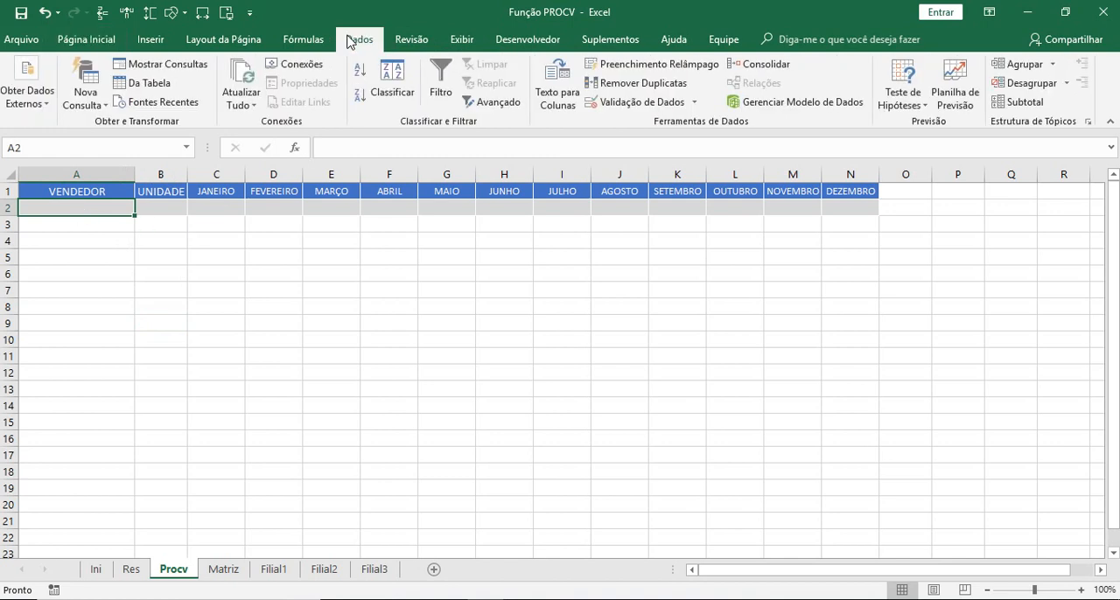
{"action": "double_click", "coordinate": [91, 211]}
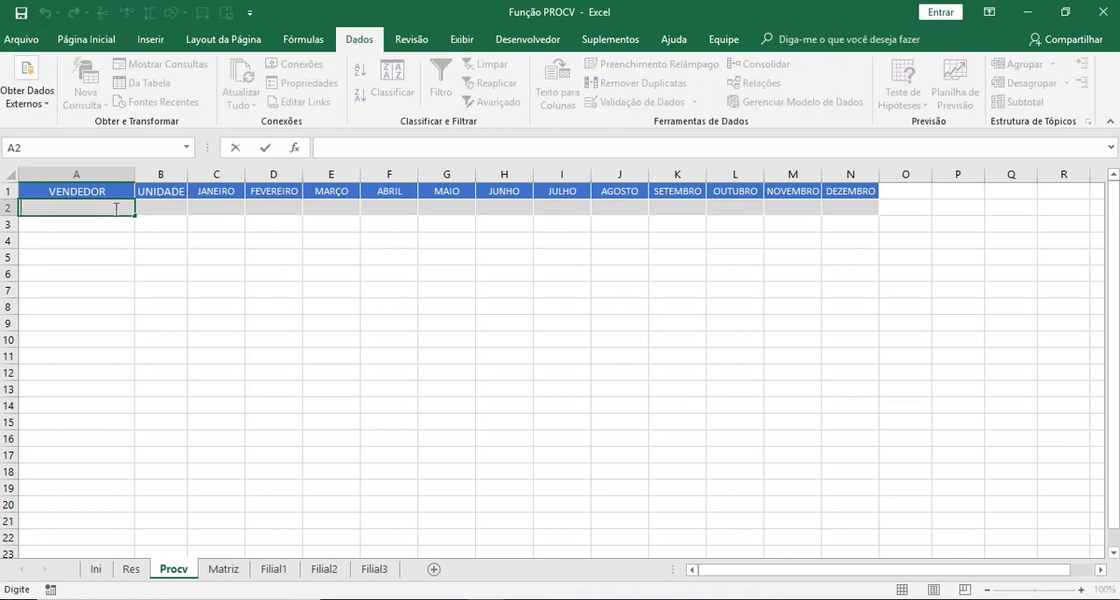
{"action": "left_click", "coordinate": [156, 290]}
{"action": "left_click", "coordinate": [87, 210]}
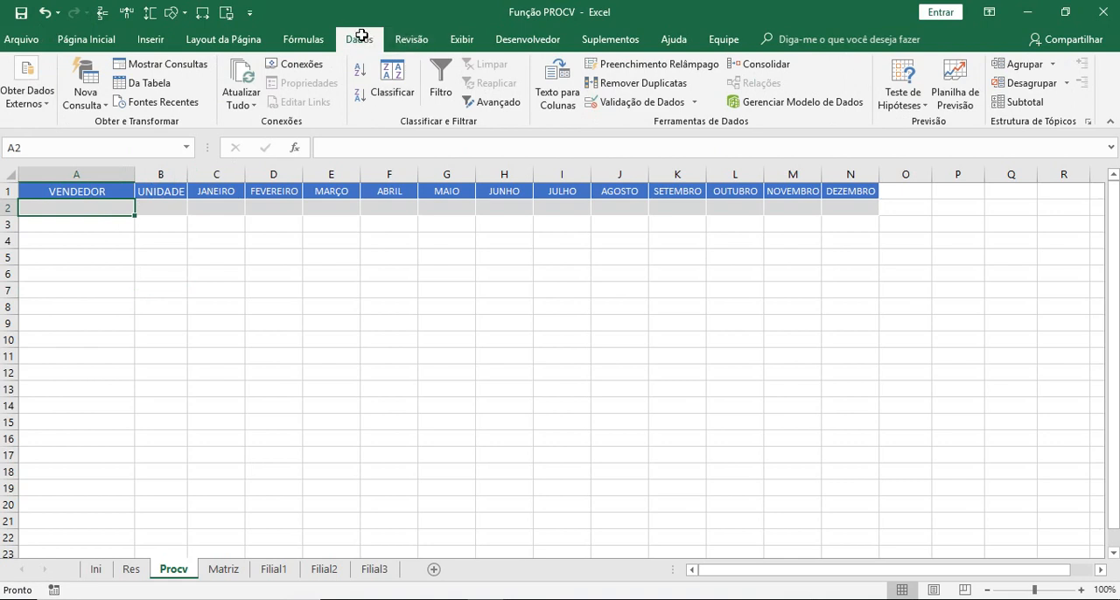
{"action": "left_click", "coordinate": [693, 100]}
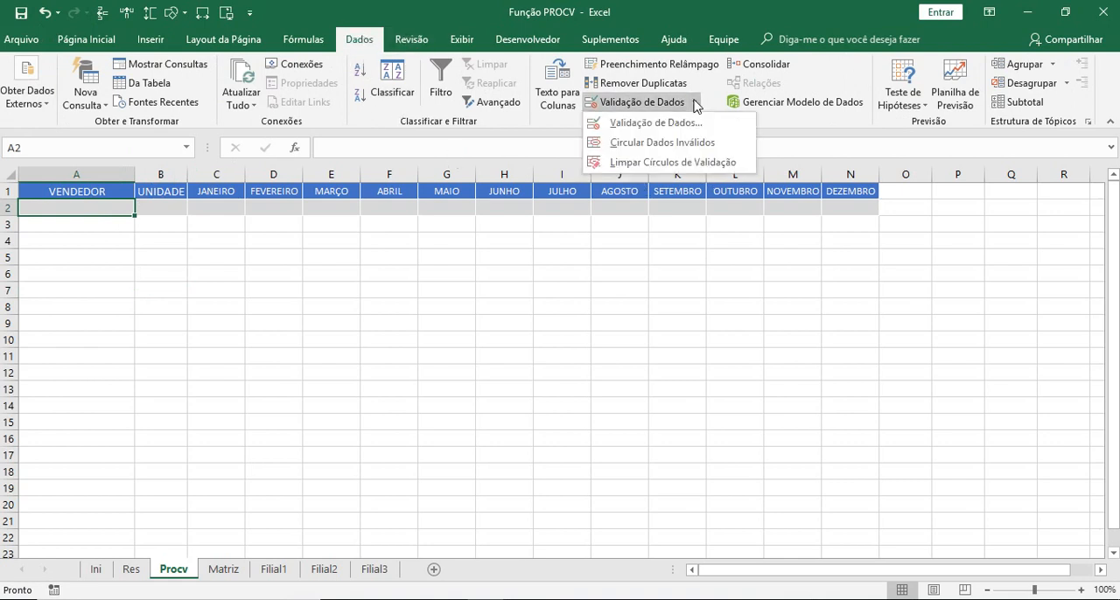
{"action": "left_click", "coordinate": [621, 124]}
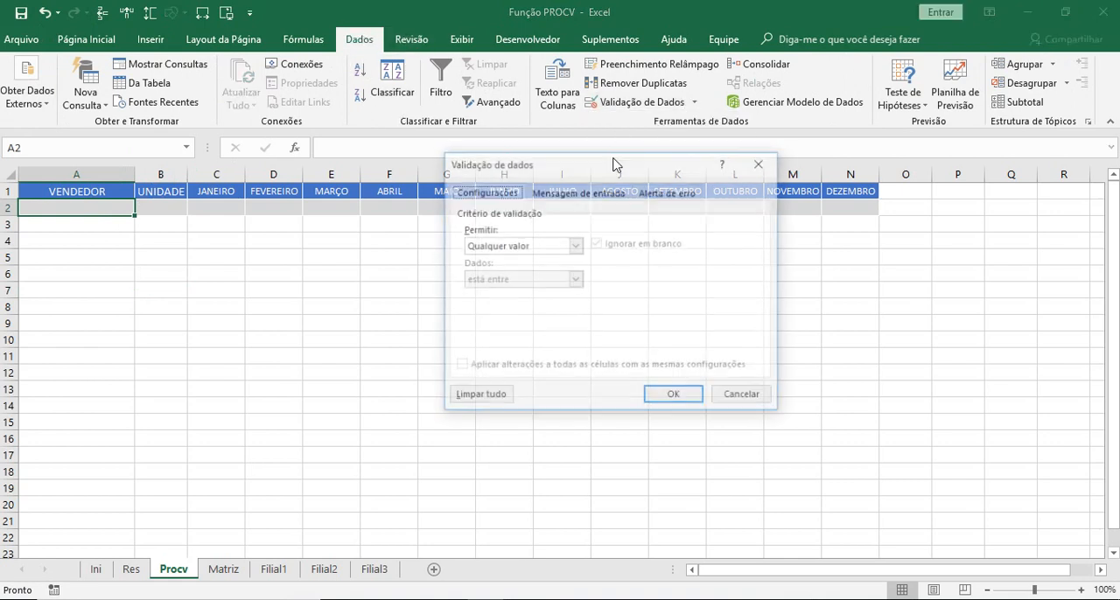
{"action": "left_click", "coordinate": [574, 246]}
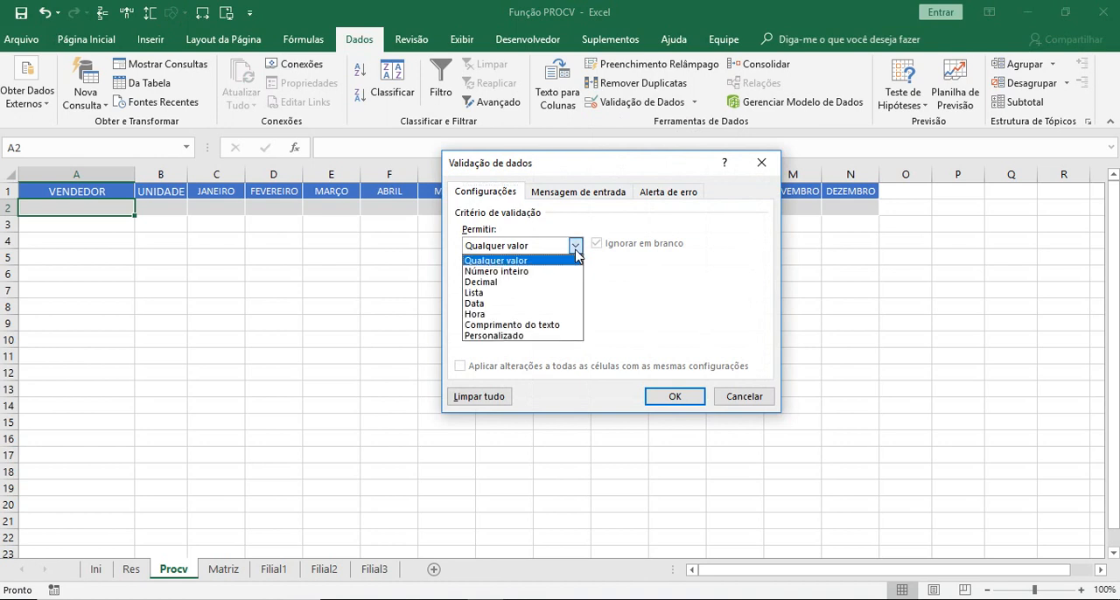
{"action": "left_click", "coordinate": [501, 297]}
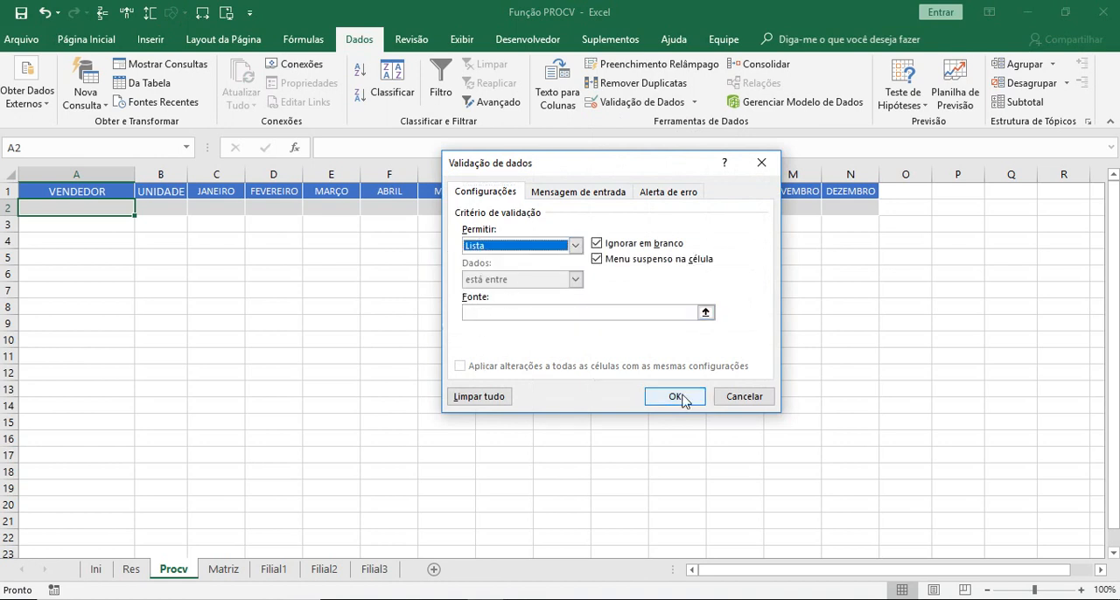
- Set the validation list's source to the seller names in =Res!$A$2:$A$51 and apply the rule
{"action": "left_click", "coordinate": [705, 313]}
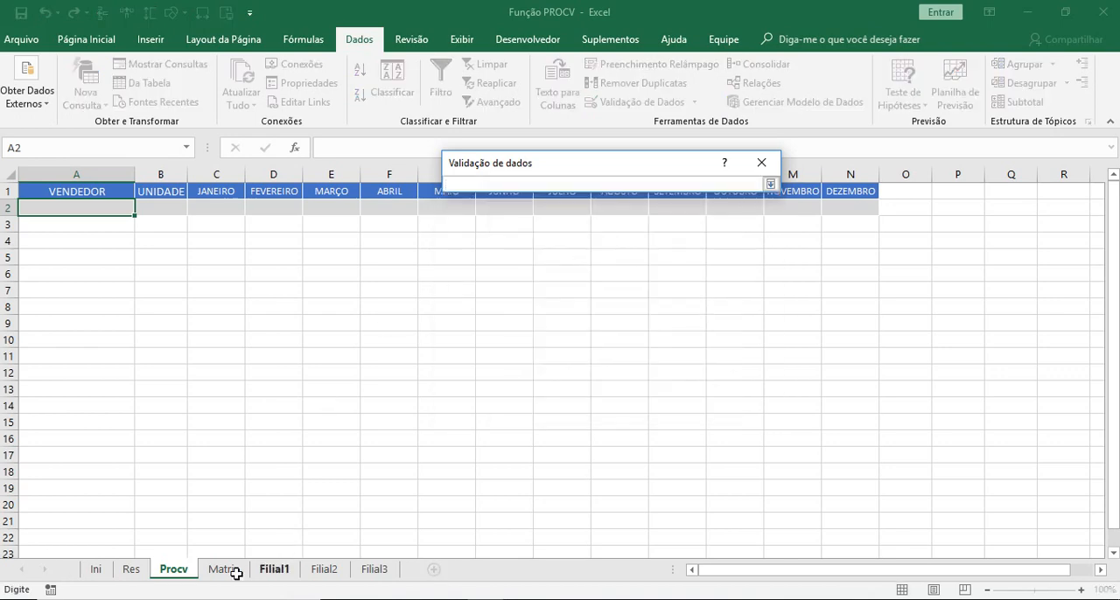
{"action": "left_click", "coordinate": [131, 573]}
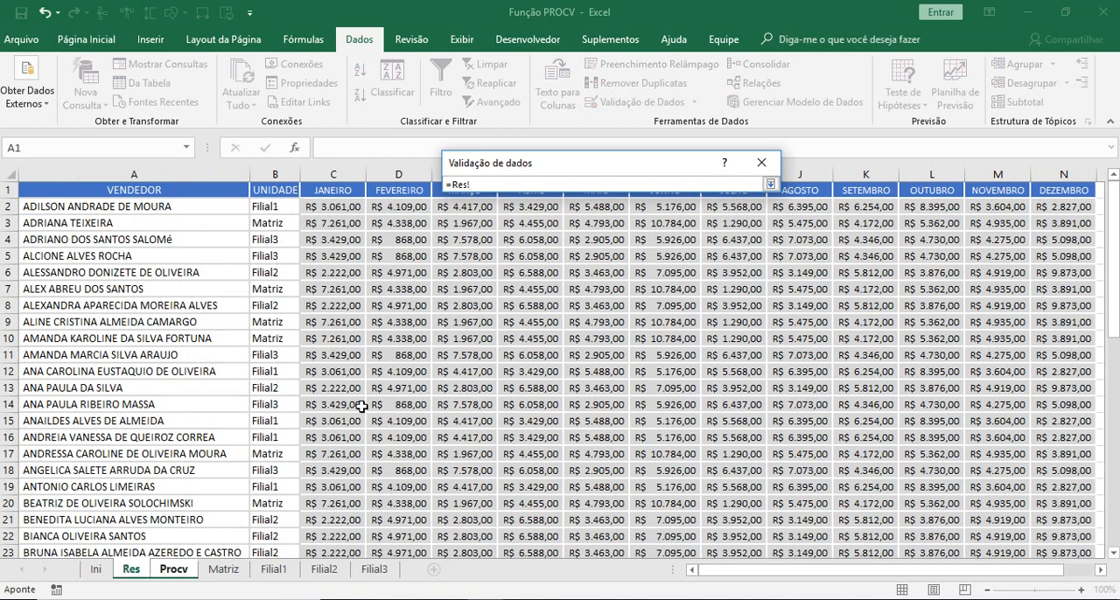
{"action": "left_click_drag", "start_coordinate": [200, 209], "coordinate": [167, 517]}
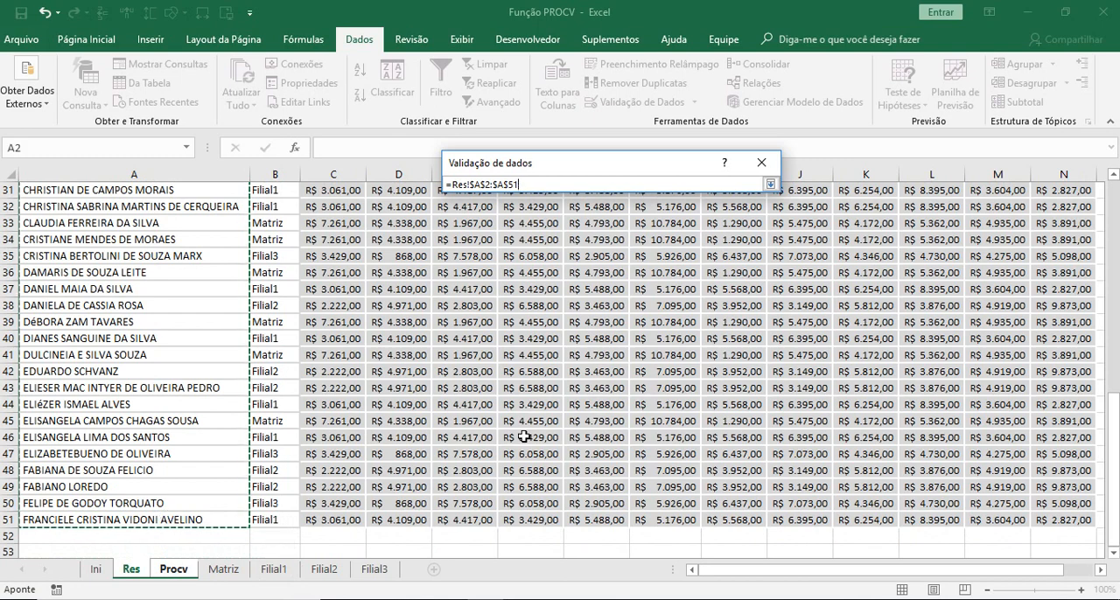
{"action": "left_click", "coordinate": [772, 187]}
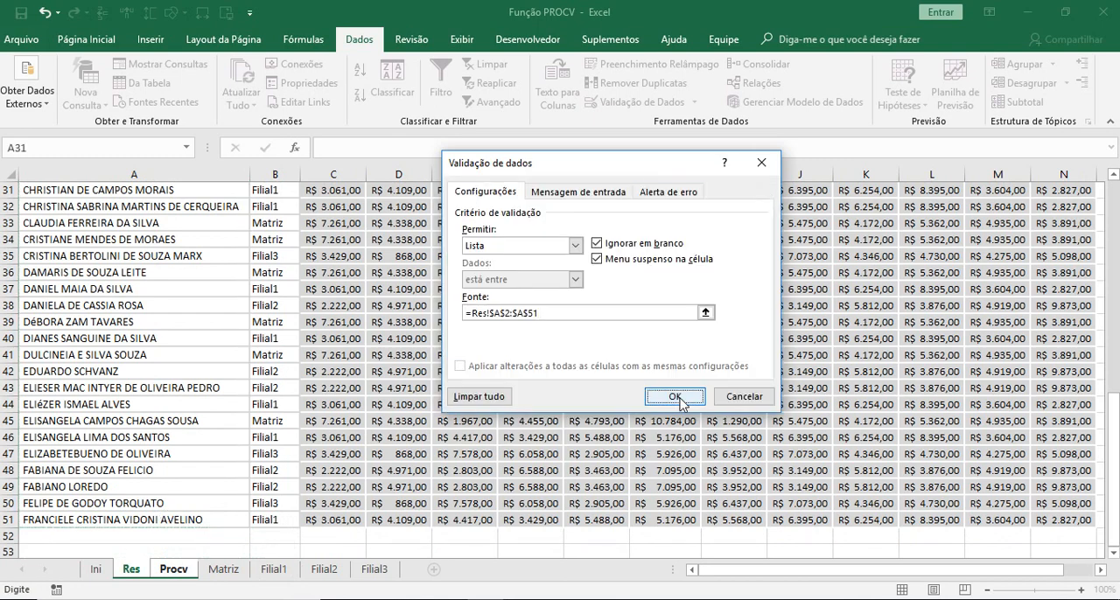
{"action": "left_click", "coordinate": [675, 396]}
- Choose the first seller from the drop-down list in cell A2 of the Procv sheet
{"action": "left_click", "coordinate": [137, 313]}
{"action": "left_click", "coordinate": [120, 206]}
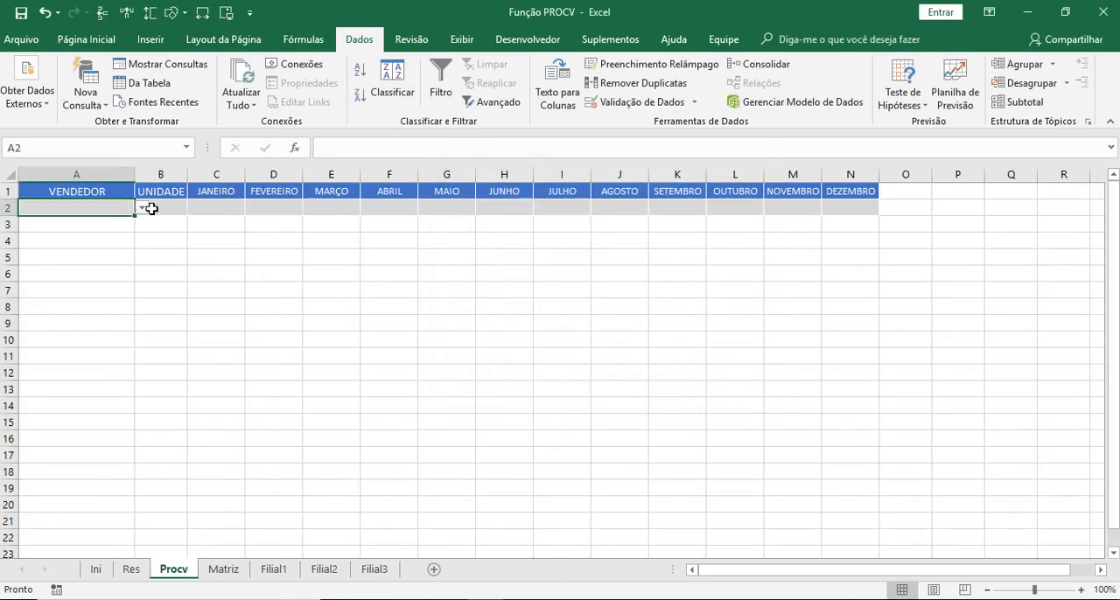
{"action": "left_click", "coordinate": [140, 209]}
{"action": "mouse_move", "coordinate": [138, 237]}
{"action": "left_mouse_down"}
{"action": "mouse_move", "coordinate": [140, 294]}
{"action": "mouse_move", "coordinate": [147, 233]}
{"action": "left_mouse_up"}
{"action": "left_click", "coordinate": [70, 222]}
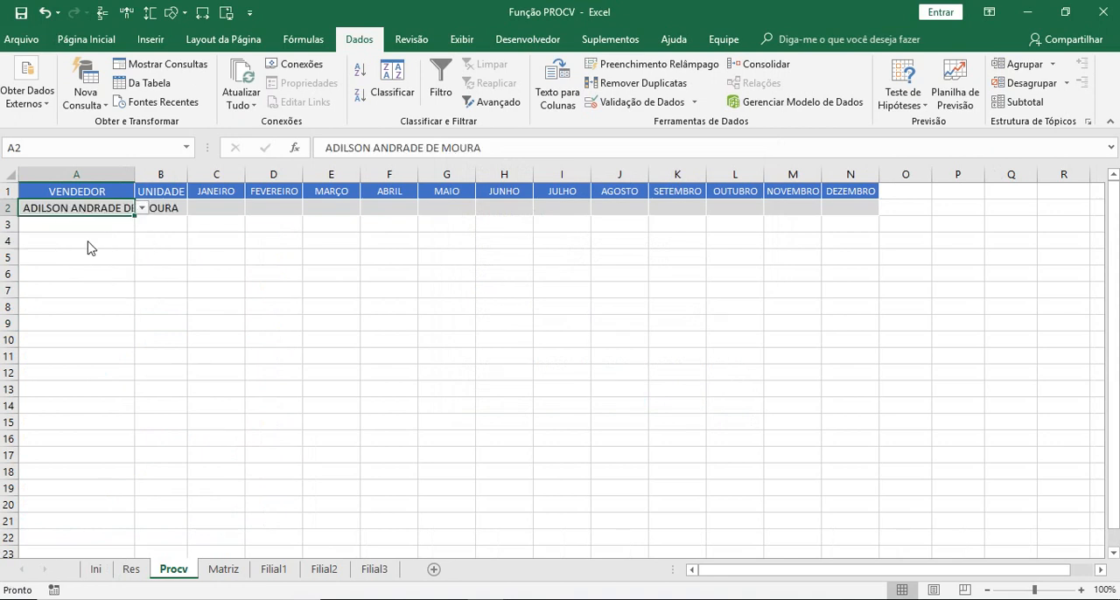
- Try several sellers from the drop-down list in cell A2 and fit column A's width to the chosen names
{"action": "double_click", "coordinate": [134, 173]}
{"action": "left_click", "coordinate": [196, 213]}
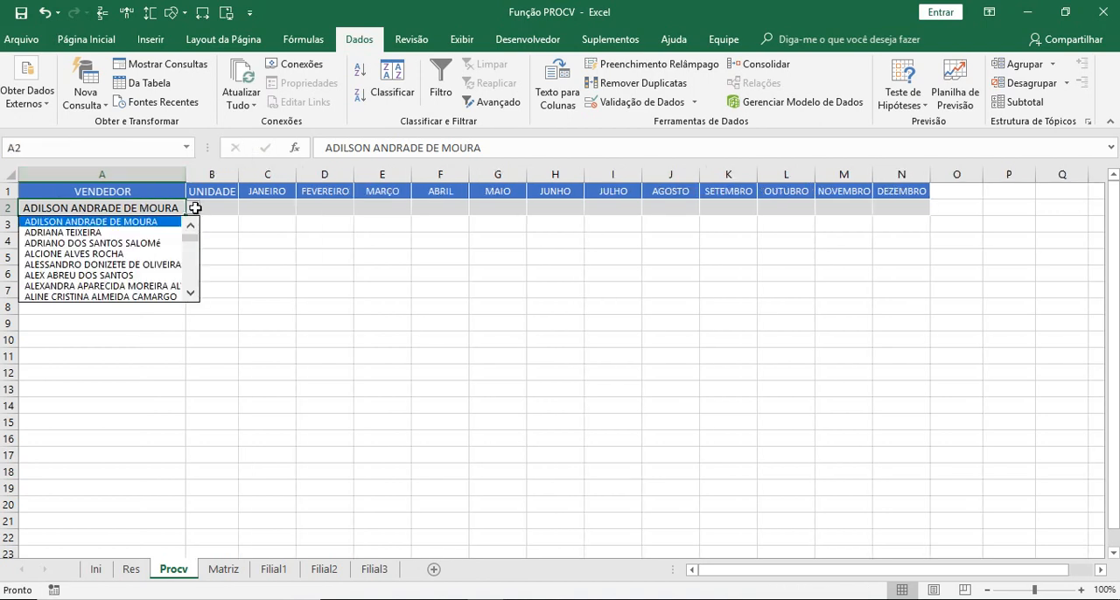
{"action": "left_click", "coordinate": [156, 229]}
{"action": "left_click", "coordinate": [194, 210]}
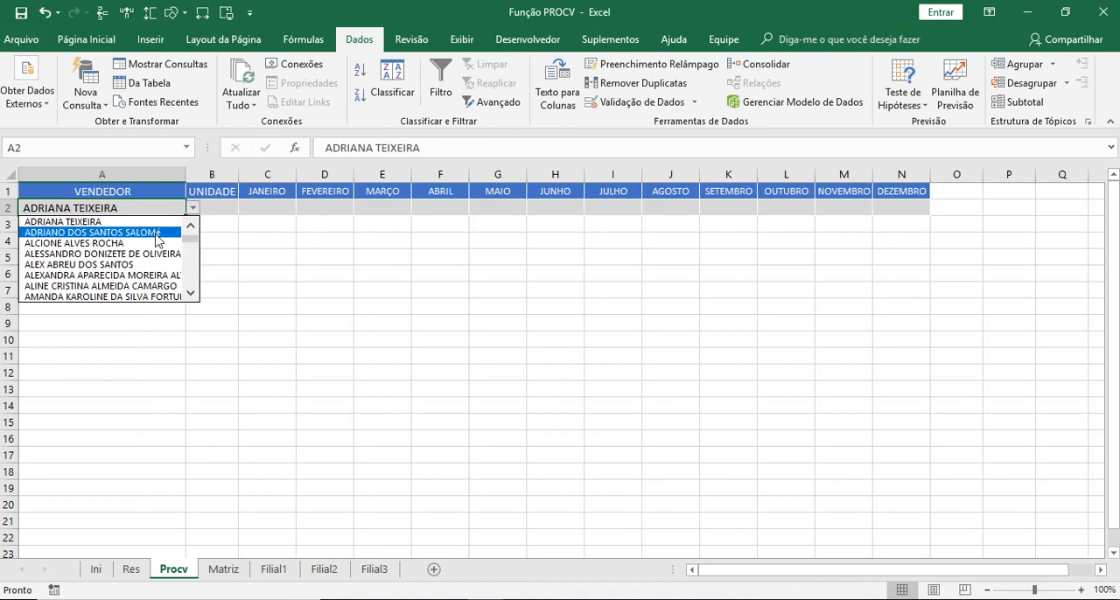
{"action": "left_click", "coordinate": [190, 228]}
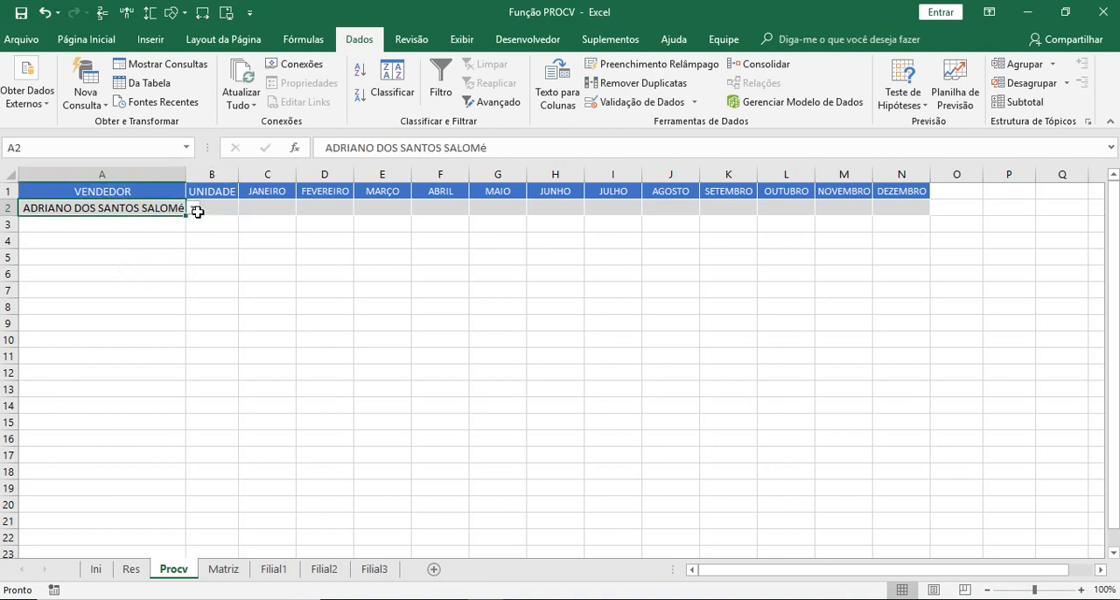
{"action": "left_click", "coordinate": [193, 208]}
{"action": "left_click", "coordinate": [134, 243]}
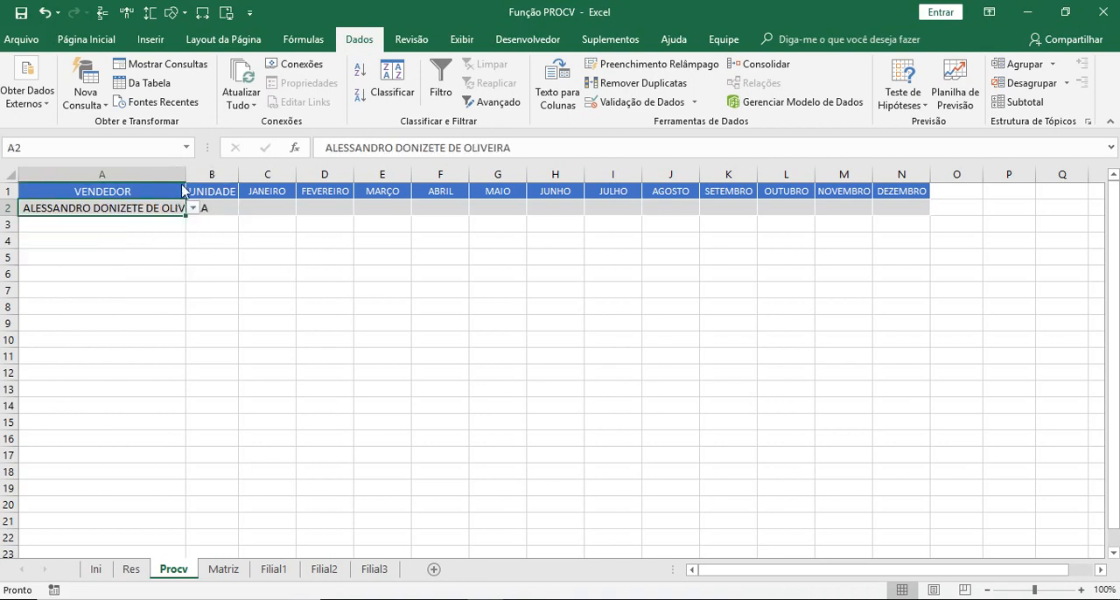
{"action": "double_click", "coordinate": [185, 175]}
{"action": "left_click", "coordinate": [432, 354]}
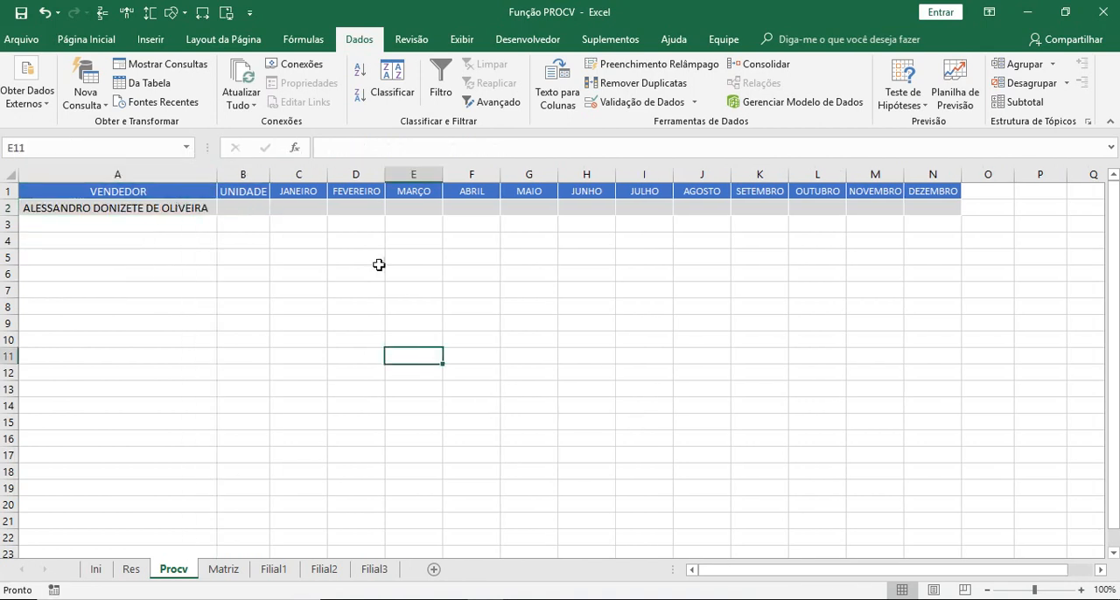
- Start a PROCV formula in cell B2 under UNIDADE with the absolute reference $A$2 as the lookup value
{"action": "left_click", "coordinate": [247, 206]}
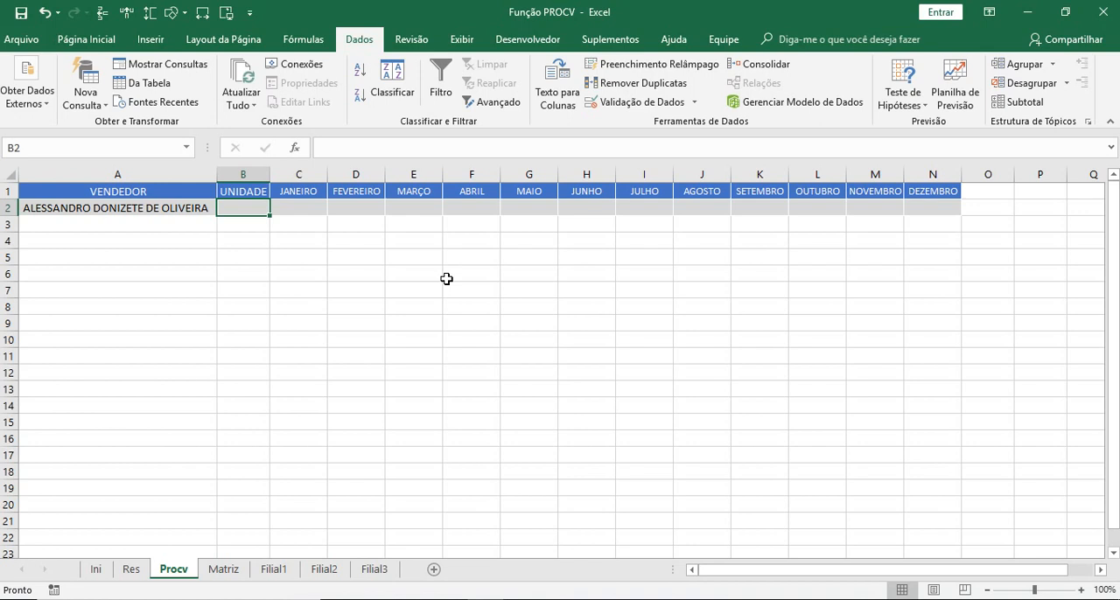
{"action": "type", "text": "="}
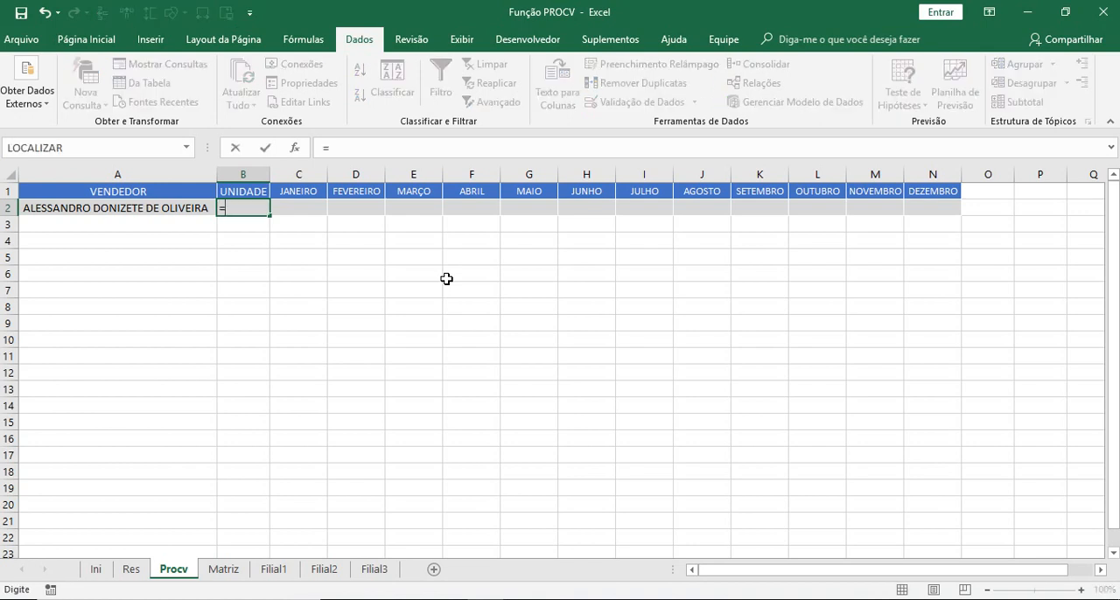
{"action": "type", "text": "proc"}
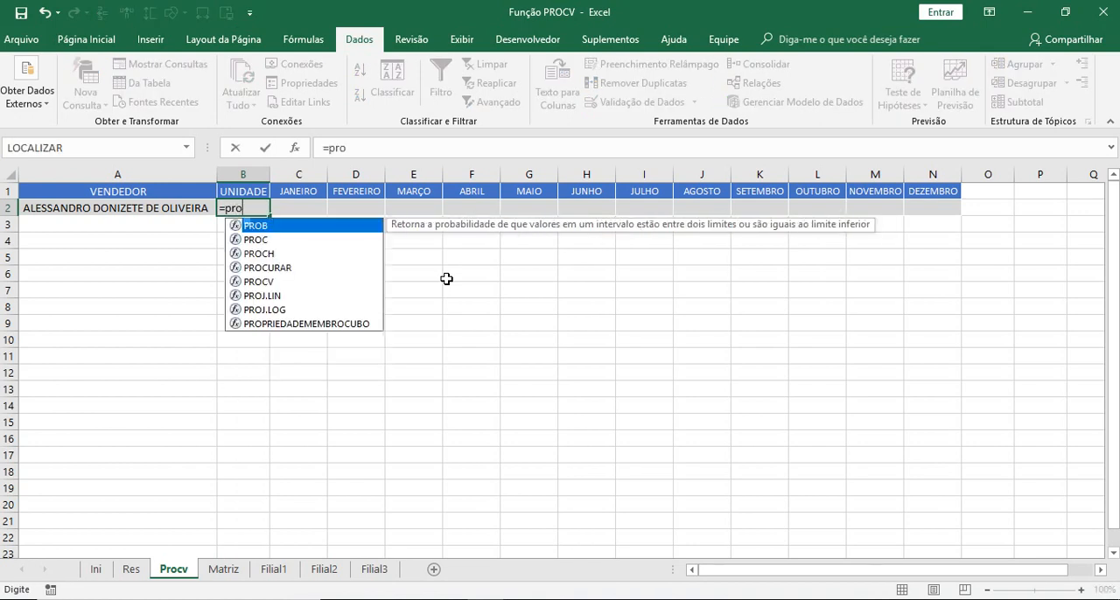
{"action": "key", "text": "Down"}
{"action": "key", "text": "Down"}
{"action": "key", "text": "Down"}
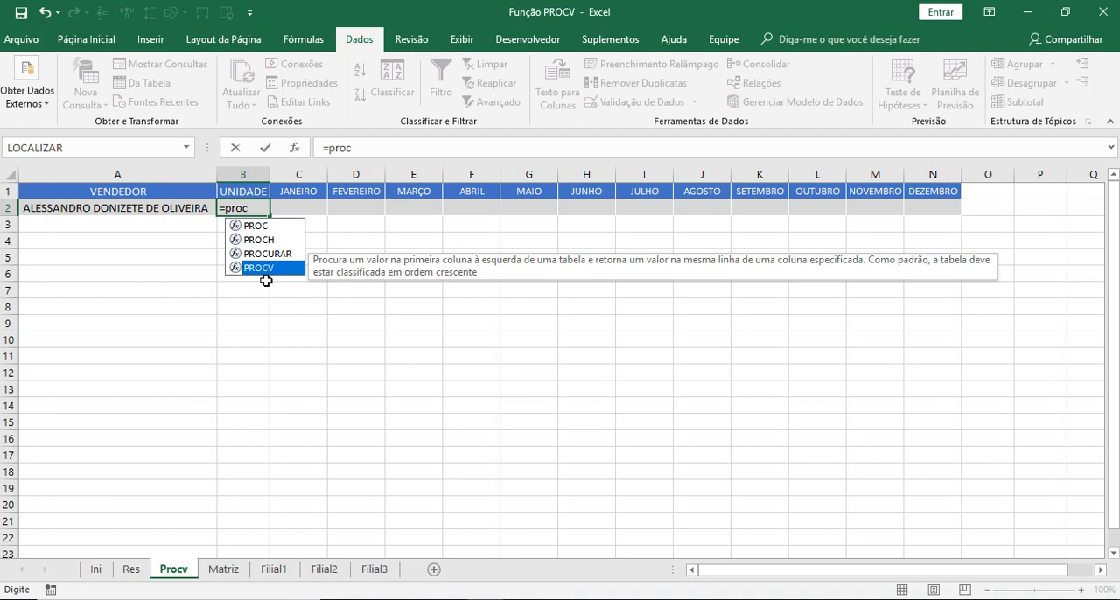
{"action": "key", "text": "Tab"}
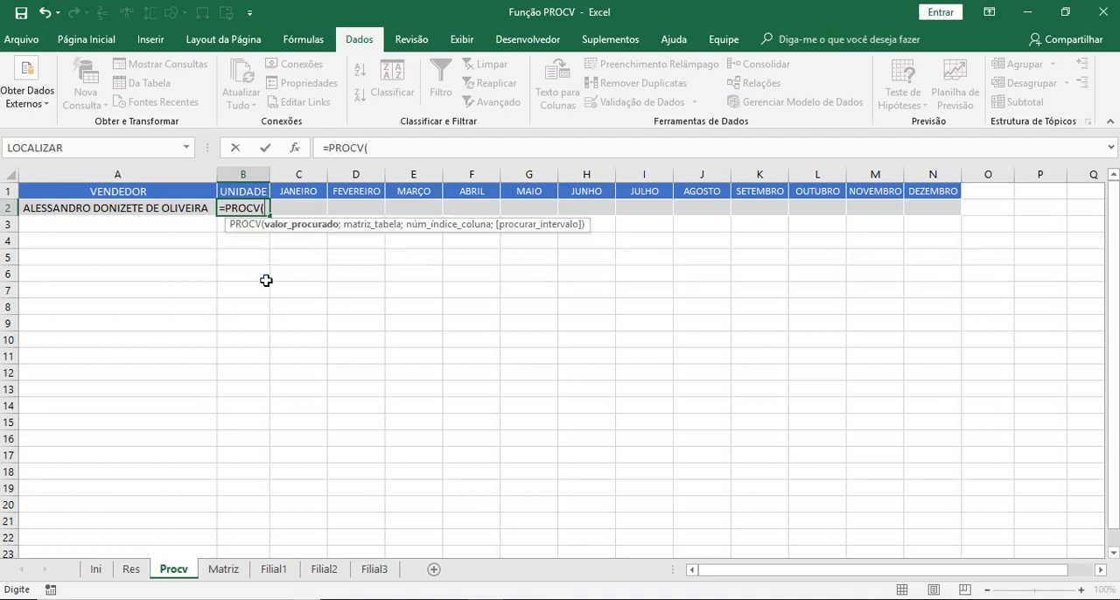
{"action": "left_click", "coordinate": [87, 204]}
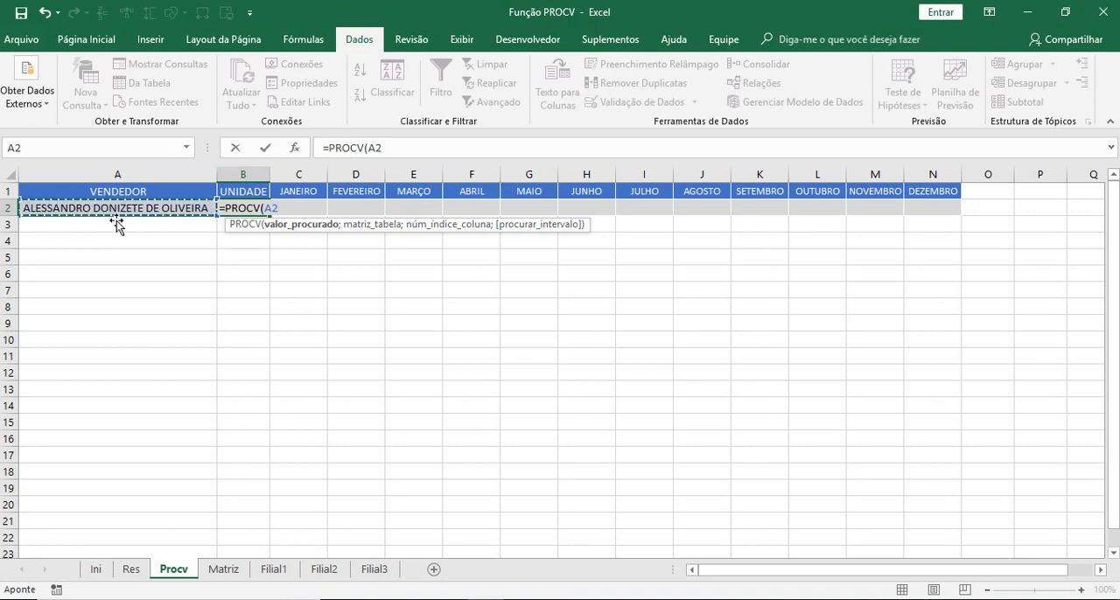
{"action": "key", "text": "F4"}
{"action": "left_click", "coordinate": [375, 147]}
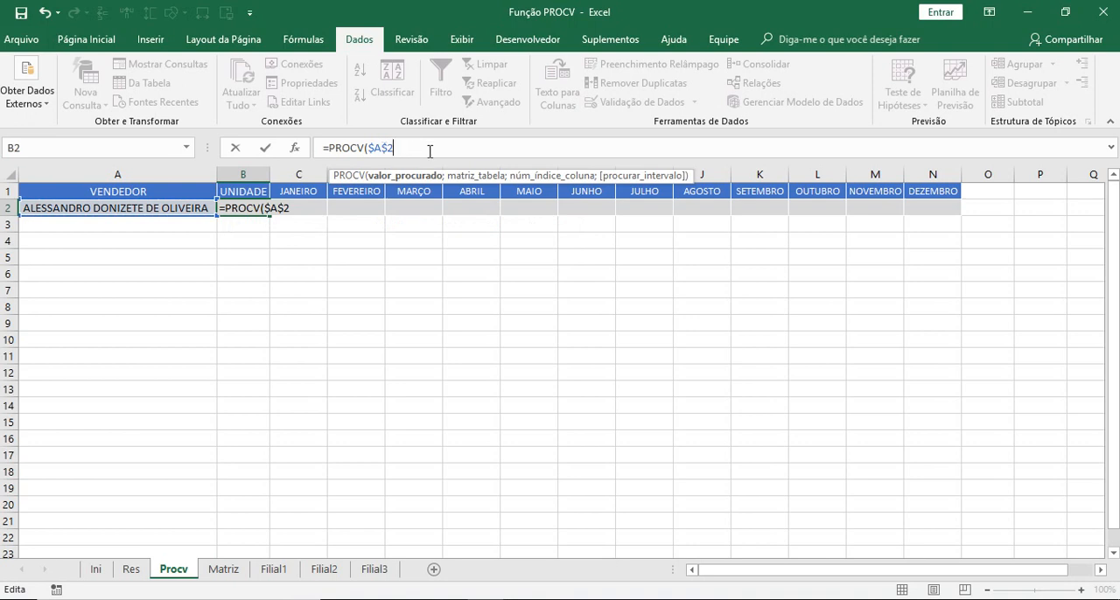
{"action": "type", "text": ";"}
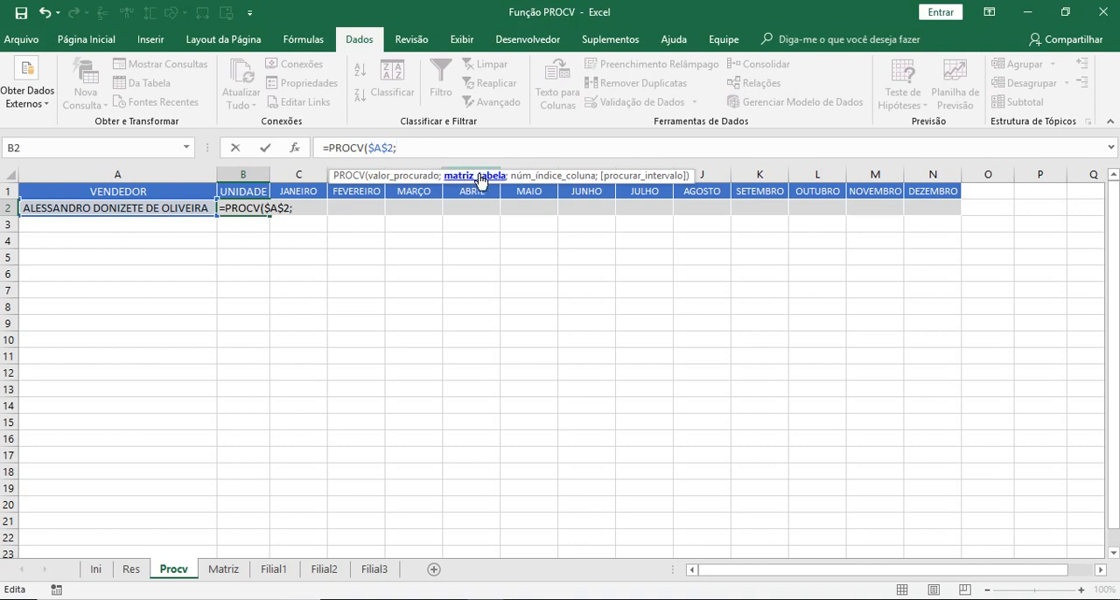
- Set the PROCV table array to the seller data on the Res sheet as the absolute range Res!$A$2:$N$51
{"action": "left_click", "coordinate": [132, 569]}
{"action": "left_click_drag", "start_coordinate": [1113, 511], "coordinate": [1115, 280]}
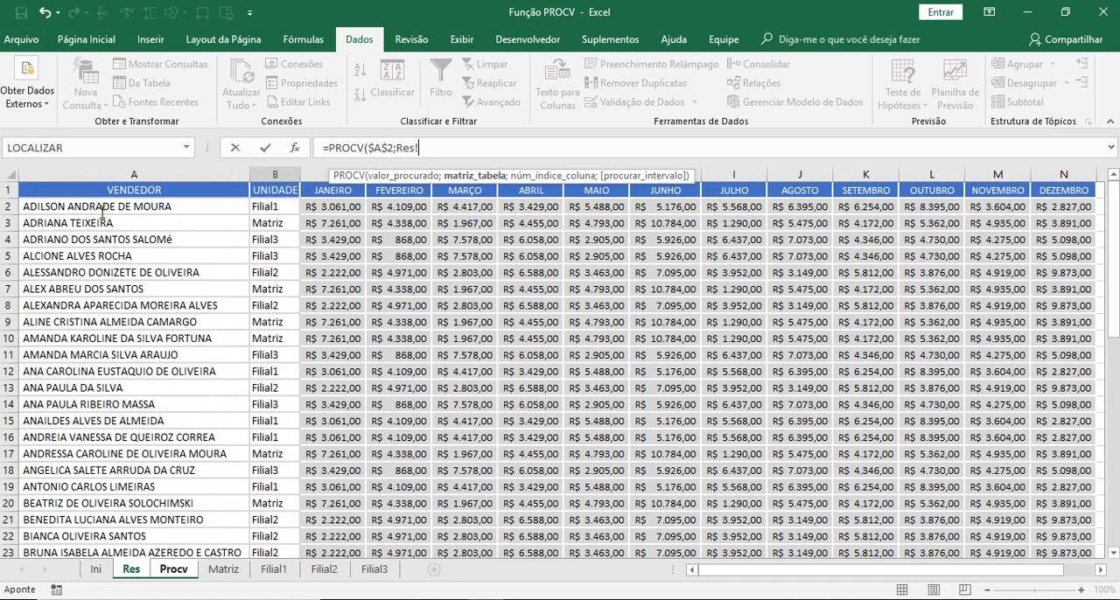
{"action": "left_click_drag", "start_coordinate": [29, 207], "coordinate": [1093, 501]}
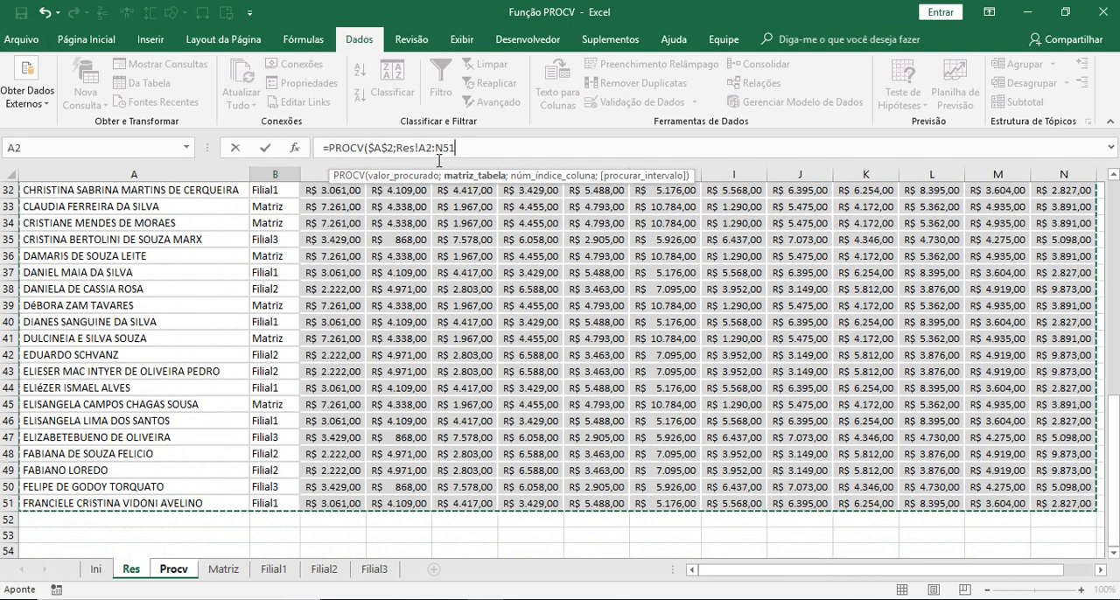
{"action": "key", "text": "F4"}
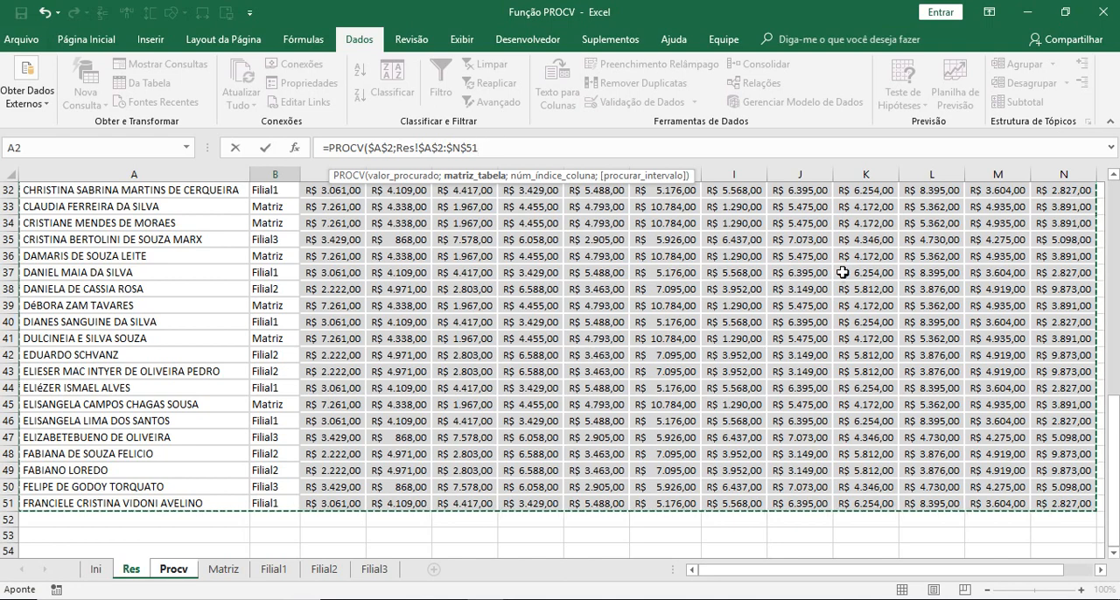
{"action": "type", "text": ";"}
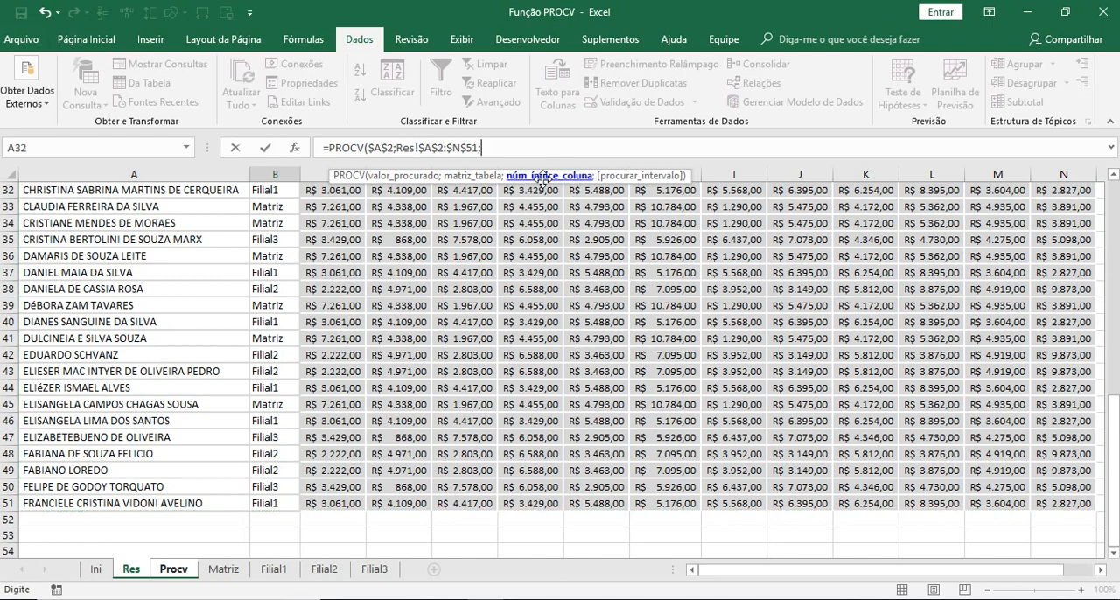
- Complete the PROCV formula with column index 2 and FALSO for an exact match, and enter it in B2
{"action": "left_click_drag", "start_coordinate": [1115, 462], "coordinate": [1115, 223]}
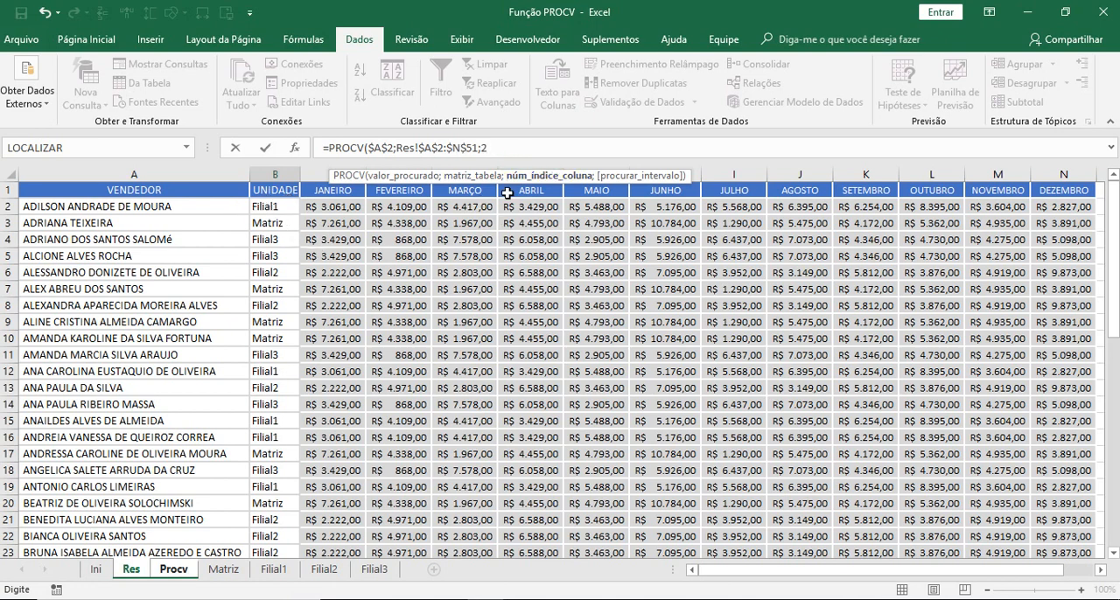
{"action": "type", "text": ";"}
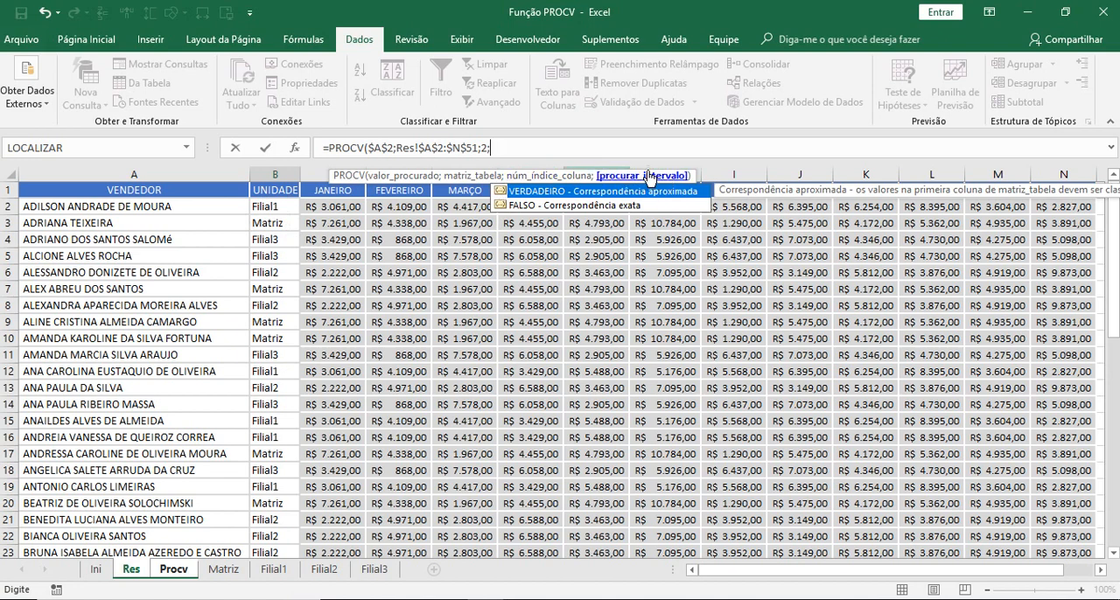
{"action": "left_click", "coordinate": [598, 207]}
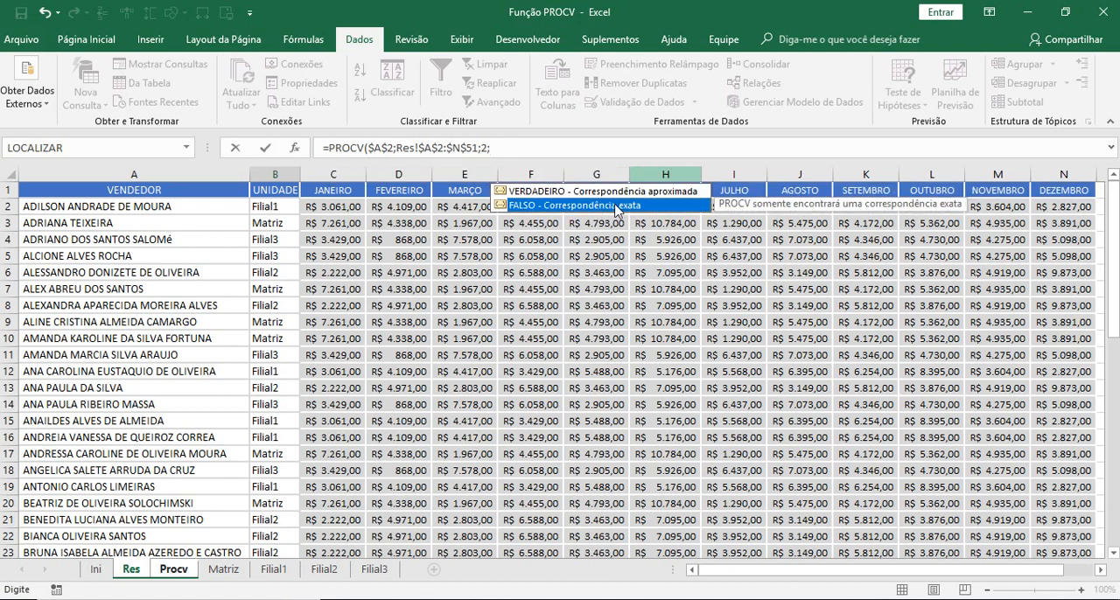
{"action": "double_click", "coordinate": [615, 207]}
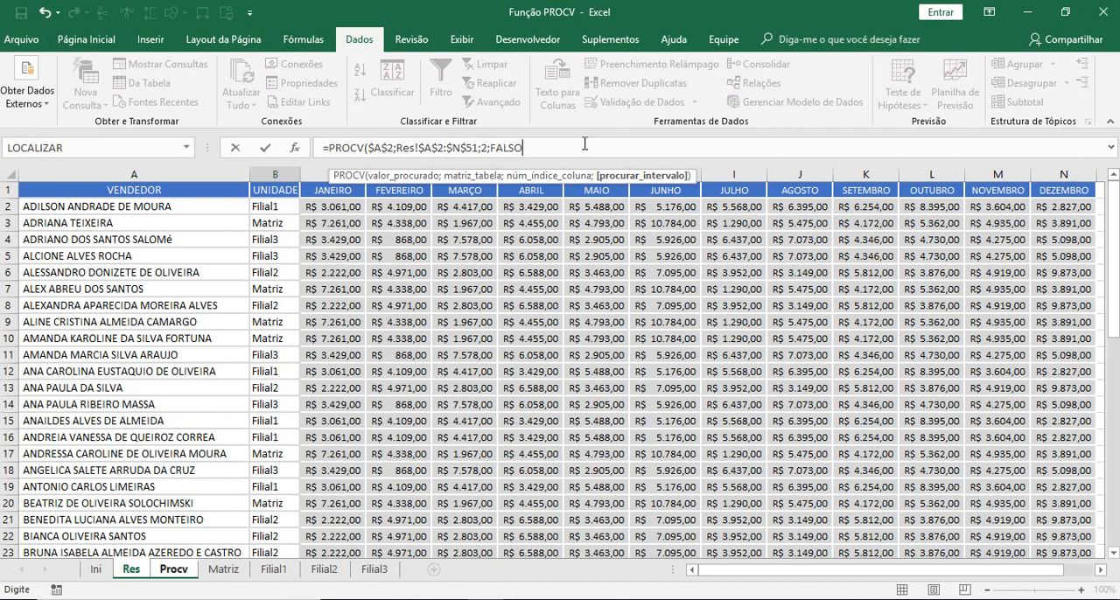
{"action": "type", "text": ")"}
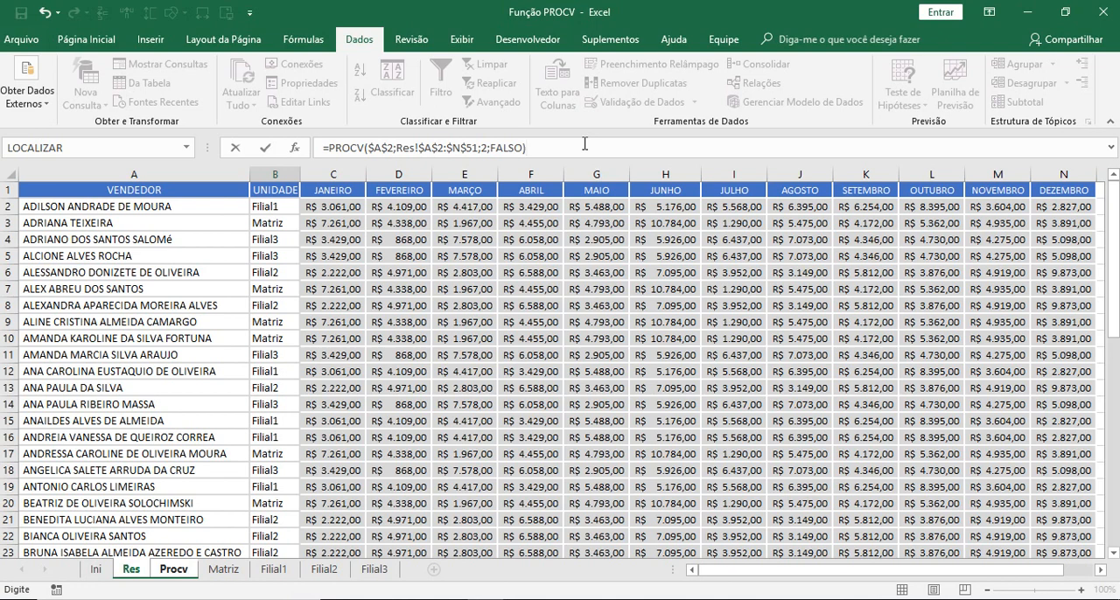
{"action": "key", "text": "Return"}
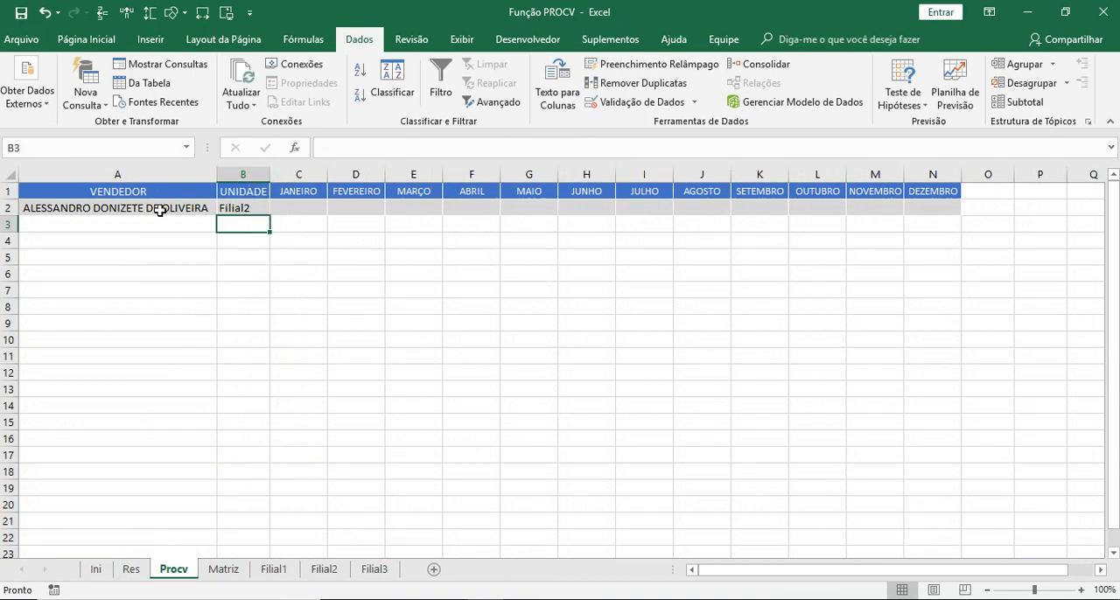
- Test the UNIDADE lookup in B2 by choosing four different sellers in turn from the drop-down list in A2
{"action": "left_click", "coordinate": [74, 205]}
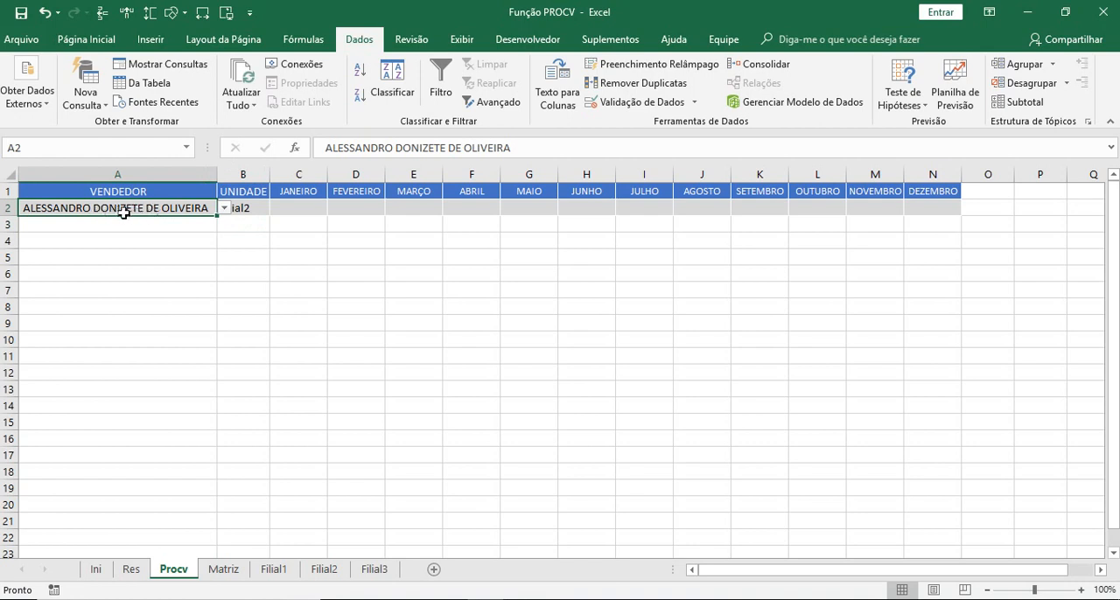
{"action": "left_click", "coordinate": [225, 208]}
{"action": "left_click", "coordinate": [144, 232]}
{"action": "left_click", "coordinate": [262, 254]}
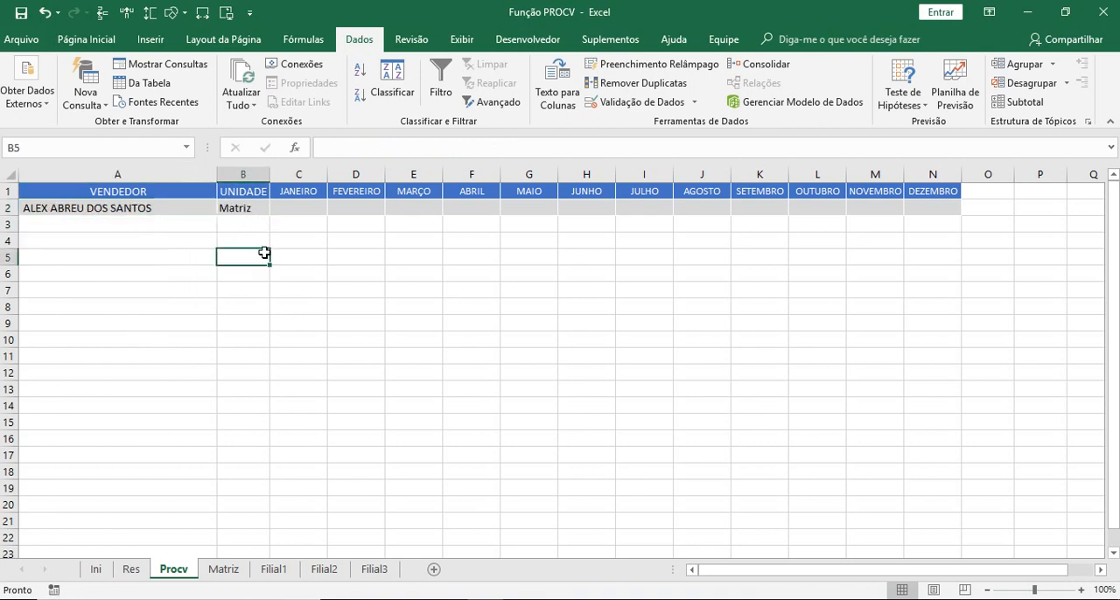
{"action": "left_click", "coordinate": [197, 208]}
{"action": "left_click", "coordinate": [225, 209]}
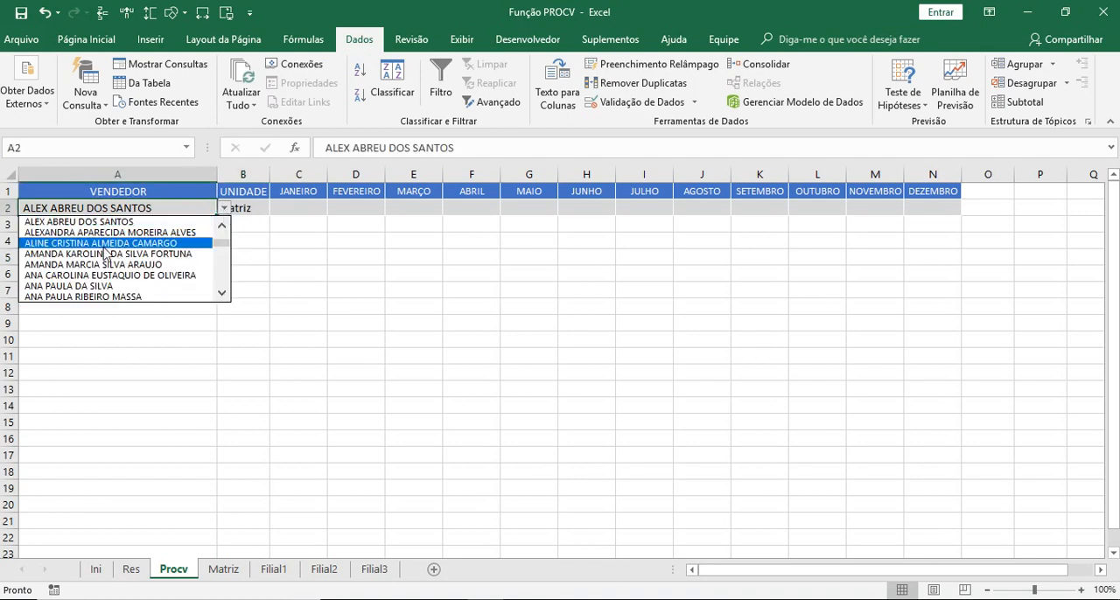
{"action": "left_click", "coordinate": [114, 250]}
{"action": "left_click", "coordinate": [298, 305]}
{"action": "left_click", "coordinate": [197, 208]}
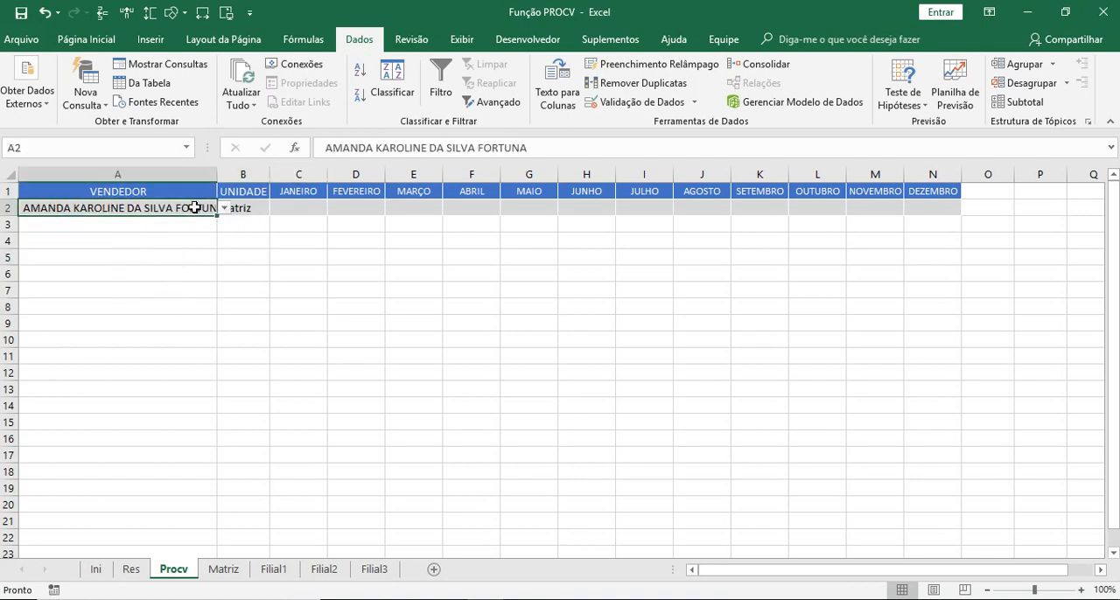
{"action": "left_click", "coordinate": [225, 208]}
{"action": "left_click", "coordinate": [117, 264]}
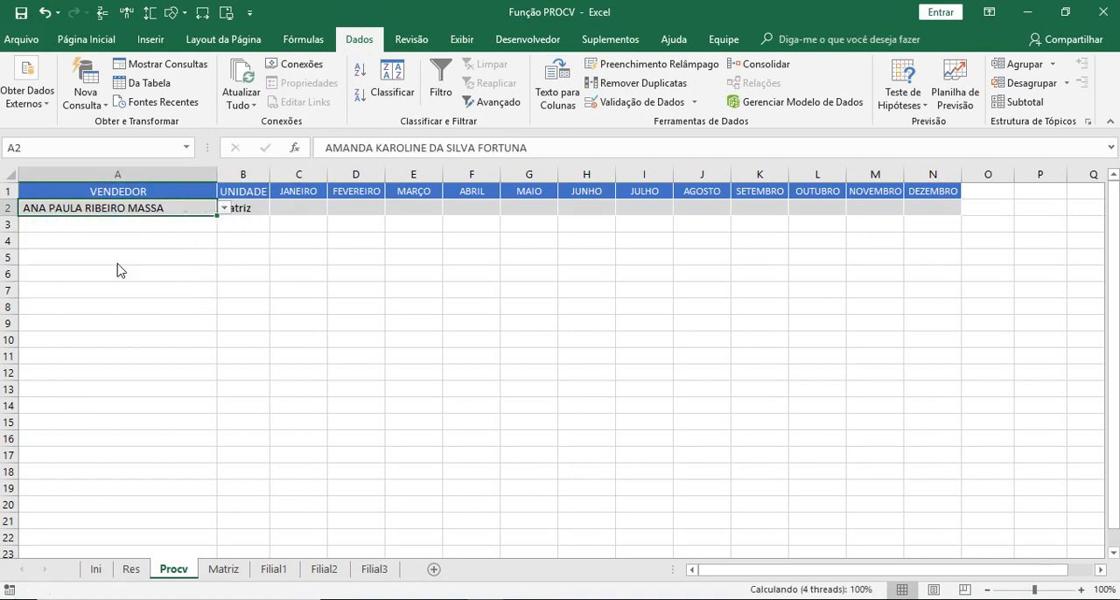
{"action": "left_click", "coordinate": [255, 233]}
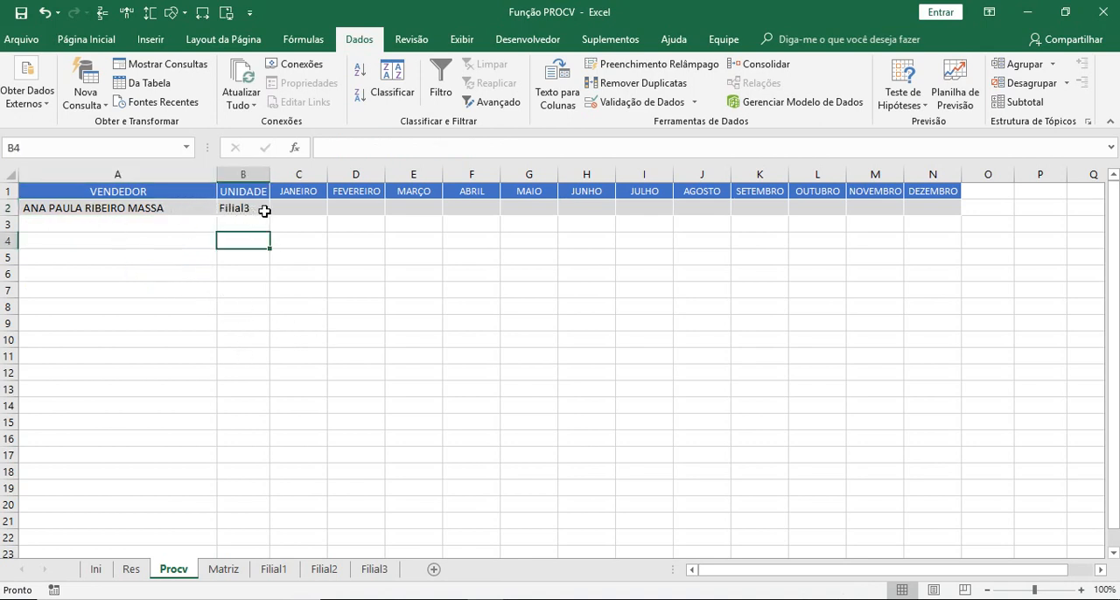
{"action": "left_click", "coordinate": [157, 210]}
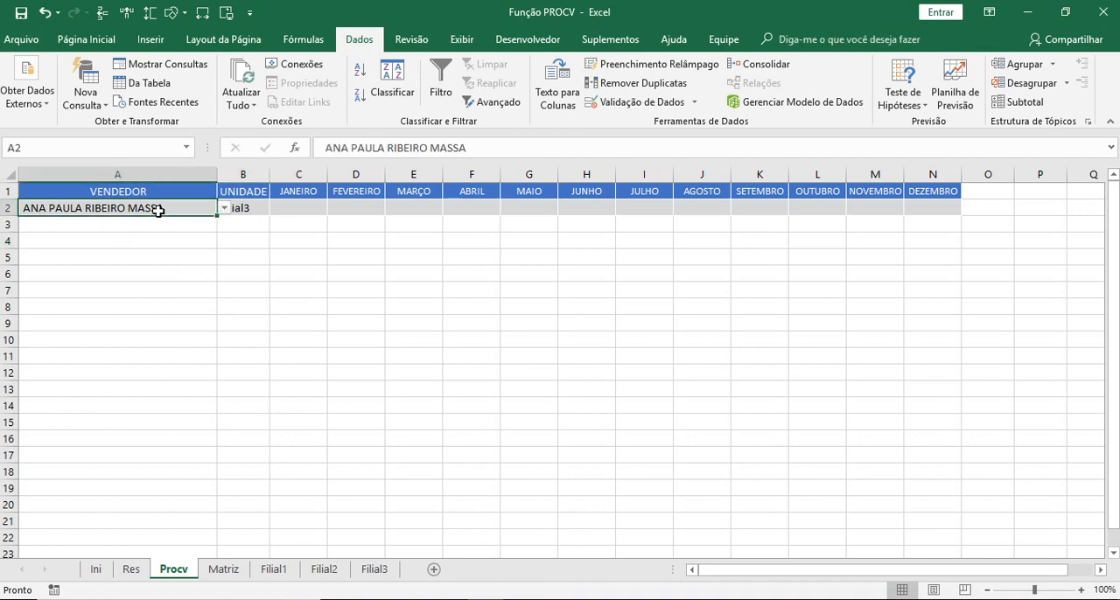
{"action": "left_click", "coordinate": [225, 207]}
{"action": "left_click", "coordinate": [105, 296]}
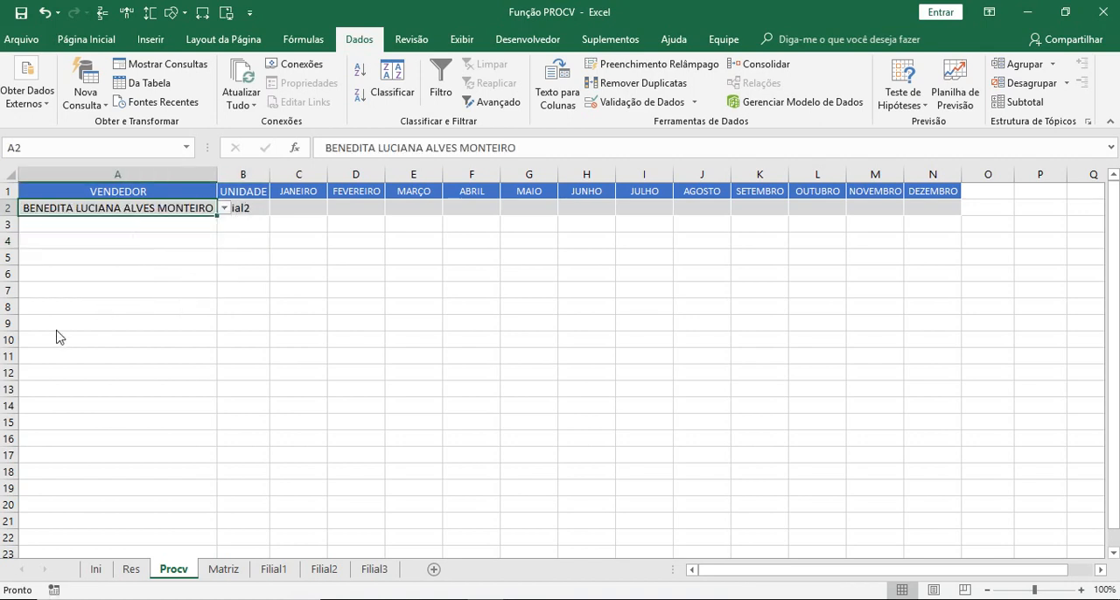
{"action": "left_click", "coordinate": [323, 256]}
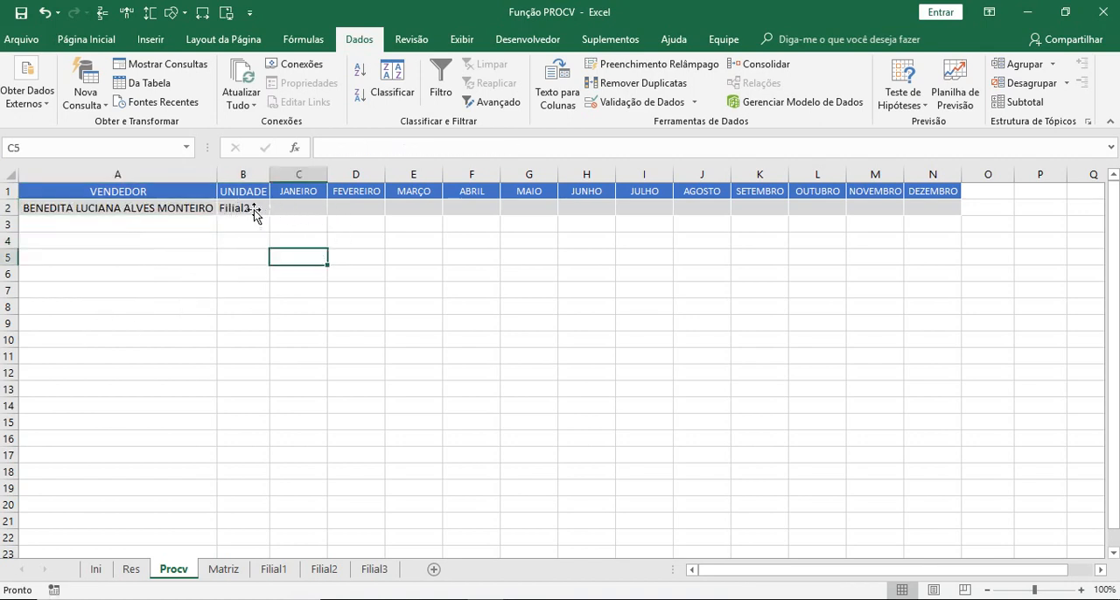
- Examine the PROCV formula in B2 and the monthly cells from JANEIRO to JULHO in row 2
{"action": "left_click", "coordinate": [249, 213]}
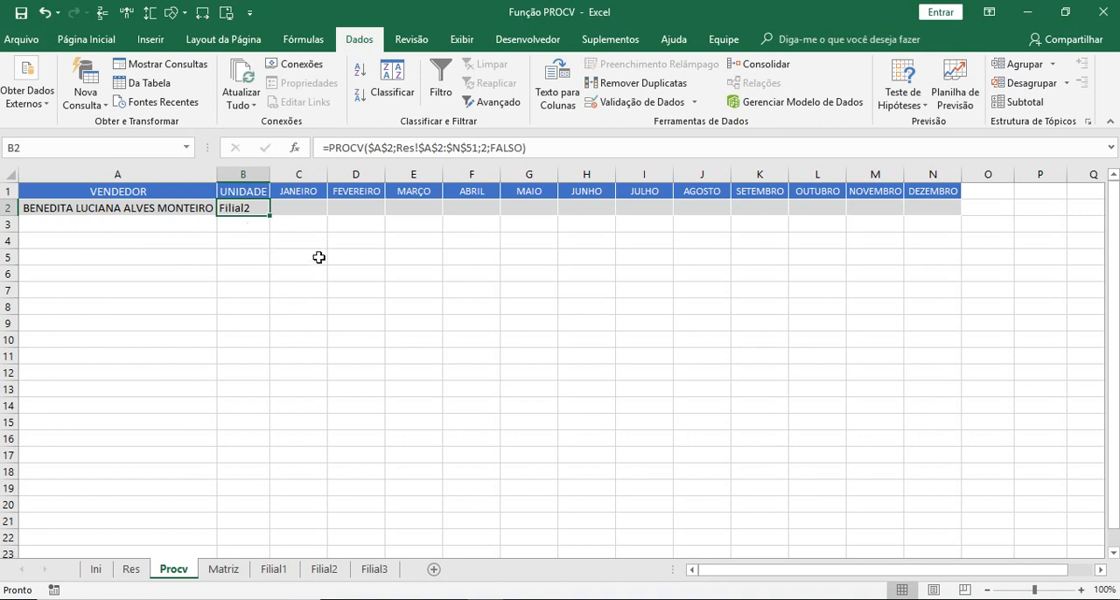
{"action": "left_click", "coordinate": [295, 208]}
{"action": "left_click", "coordinate": [352, 210]}
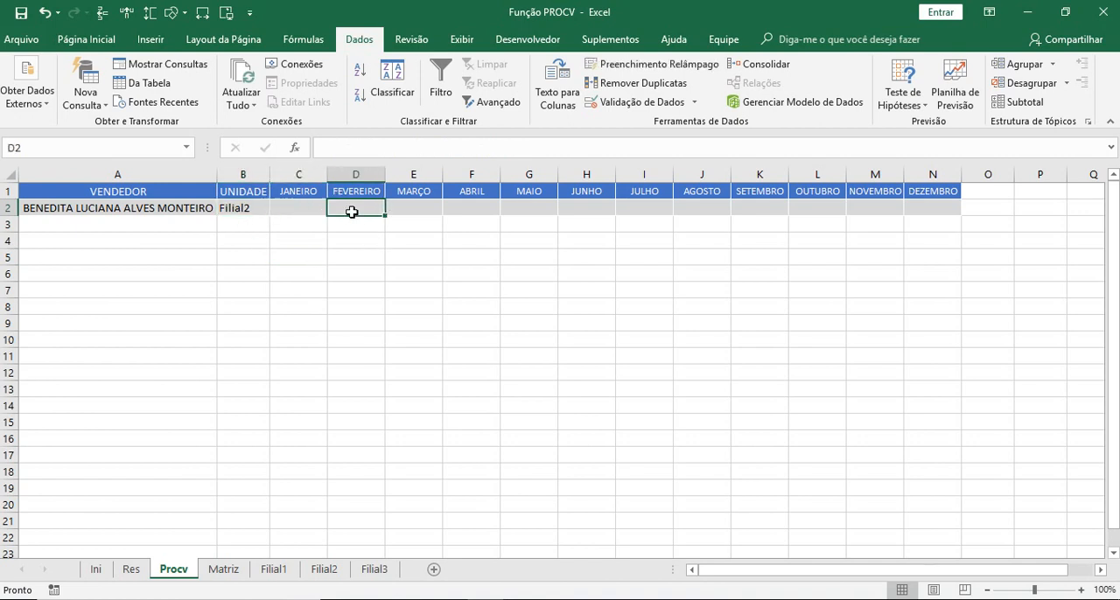
{"action": "left_click", "coordinate": [398, 209]}
{"action": "left_click", "coordinate": [474, 208]}
{"action": "left_click", "coordinate": [528, 207]}
{"action": "left_click", "coordinate": [604, 207]}
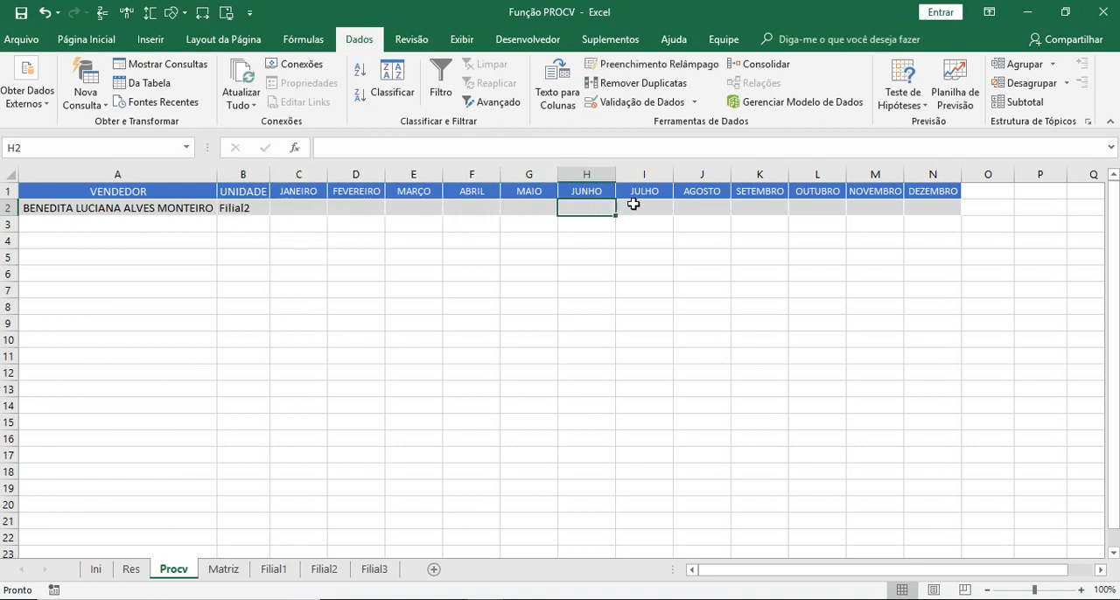
{"action": "left_click", "coordinate": [634, 205]}
- Fill the PROCV formula from B2 across the JANEIRO and FEVEREIRO cells C2:D2
{"action": "left_click", "coordinate": [230, 207]}
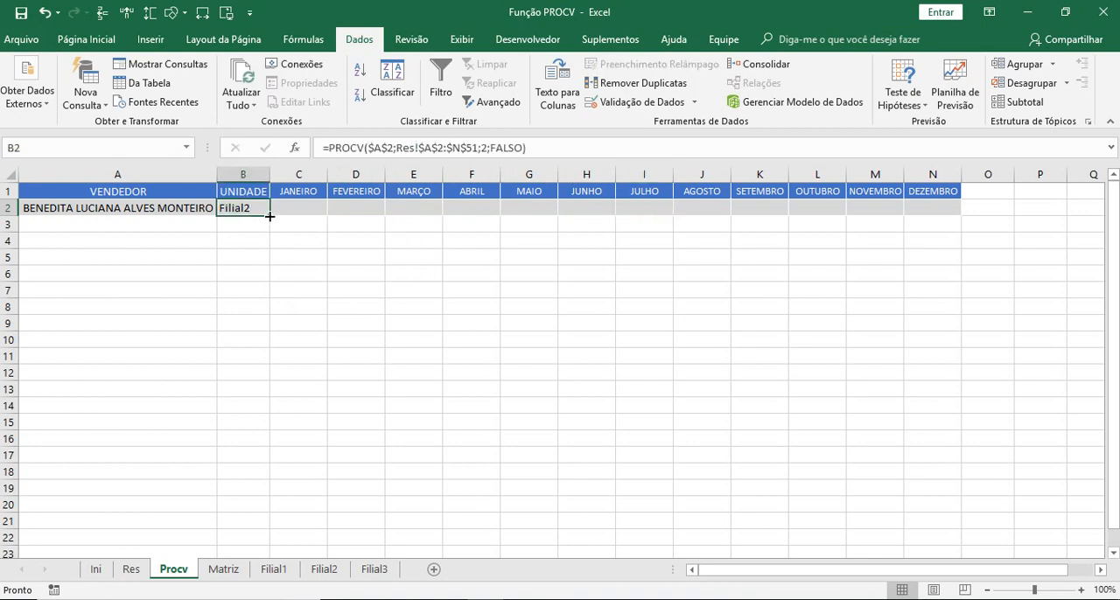
{"action": "left_click_drag", "start_coordinate": [269, 216], "coordinate": [270, 215]}
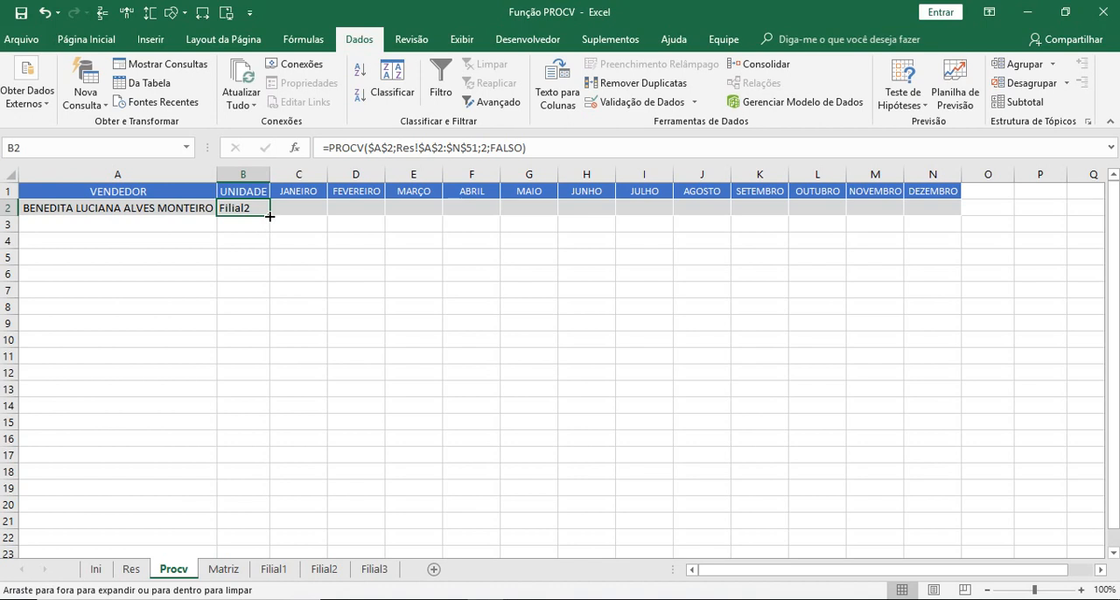
{"action": "left_click_drag", "start_coordinate": [273, 215], "coordinate": [358, 218]}
{"action": "left_click", "coordinate": [356, 208]}
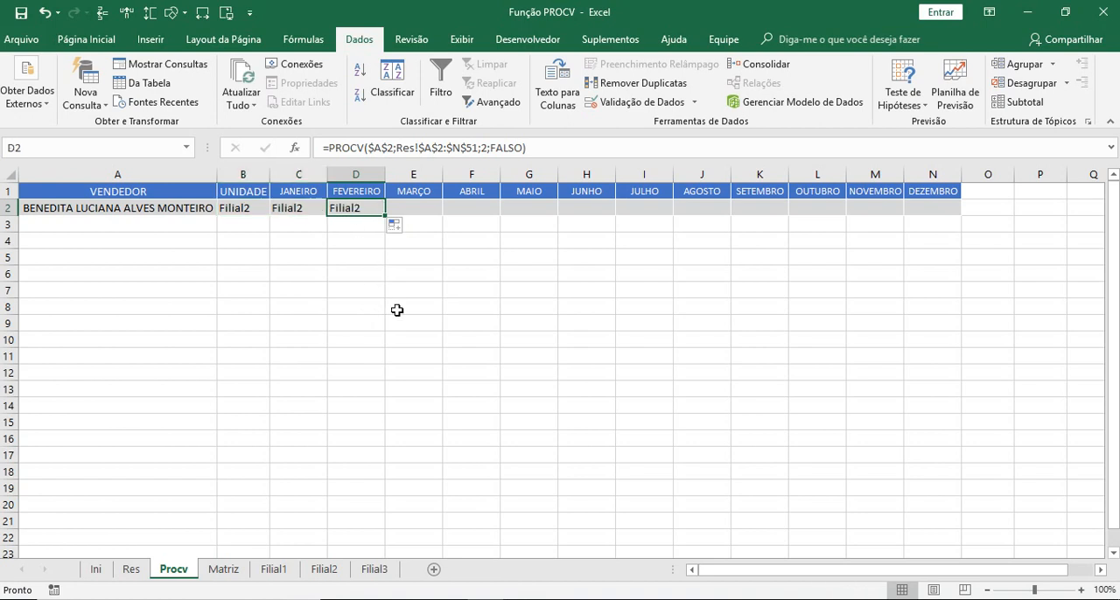
- Copy the formula from D2 into the MARÇO to DEZEMBRO cells E2:N2
{"action": "right_click", "coordinate": [360, 207]}
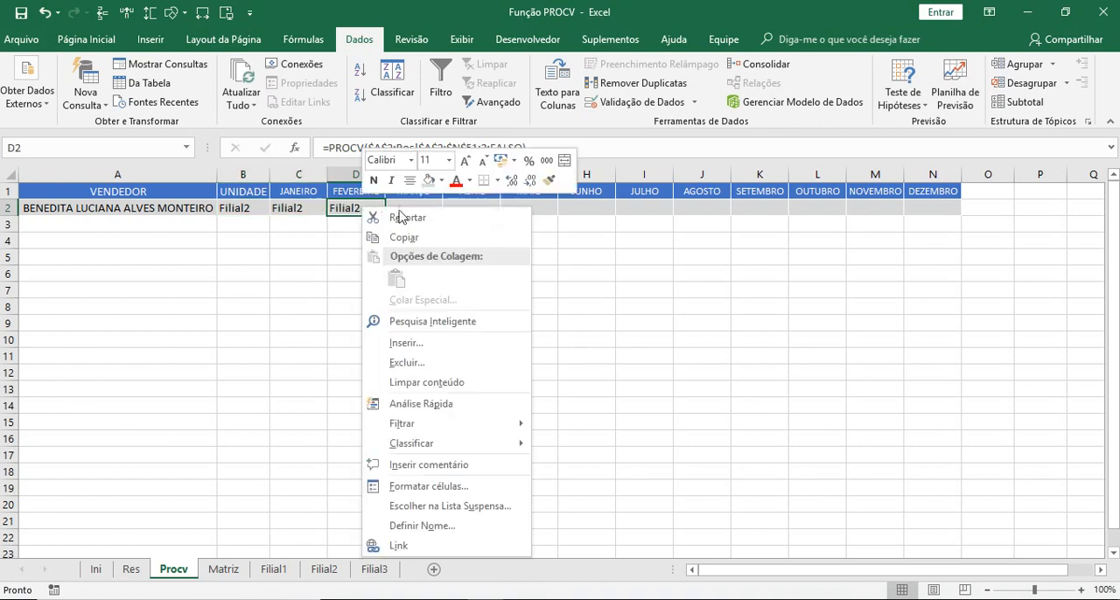
{"action": "left_click", "coordinate": [401, 243]}
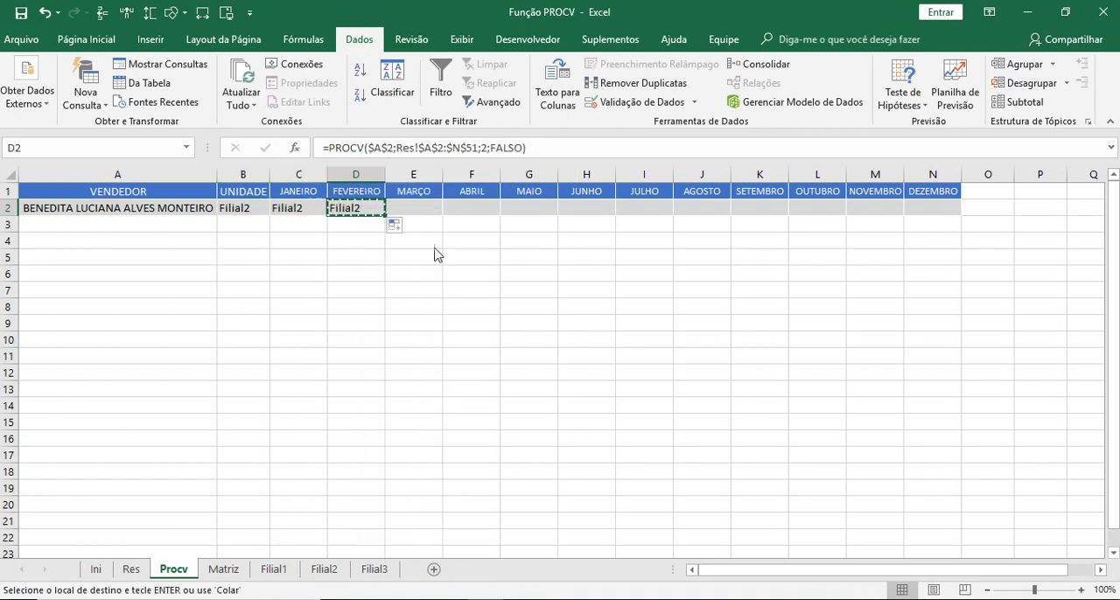
{"action": "left_click_drag", "start_coordinate": [414, 207], "coordinate": [932, 207]}
{"action": "key", "text": "Return"}
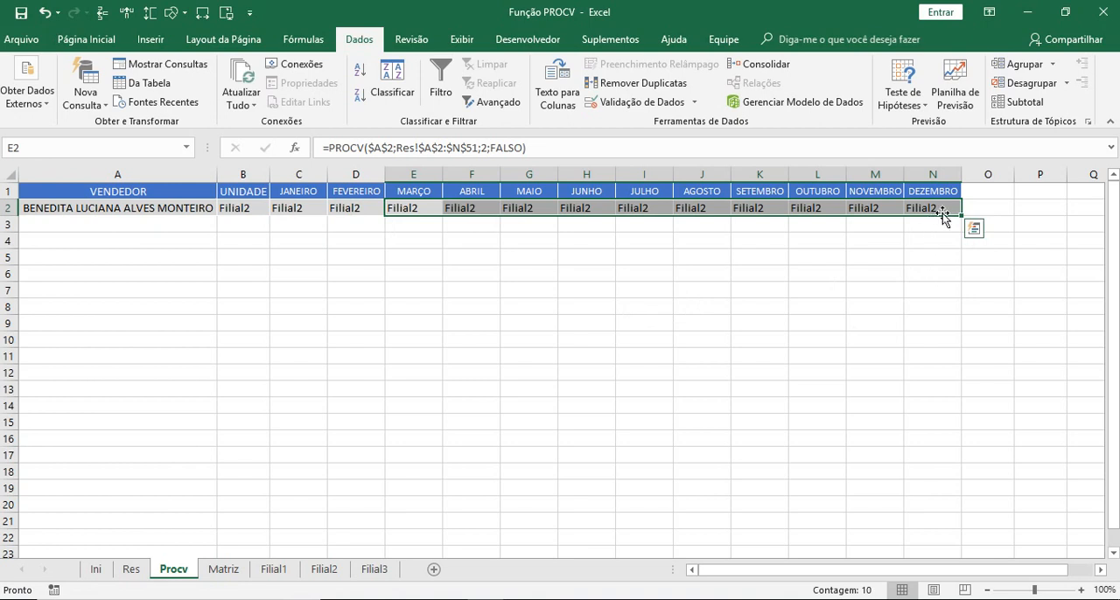
{"action": "left_click", "coordinate": [836, 305]}
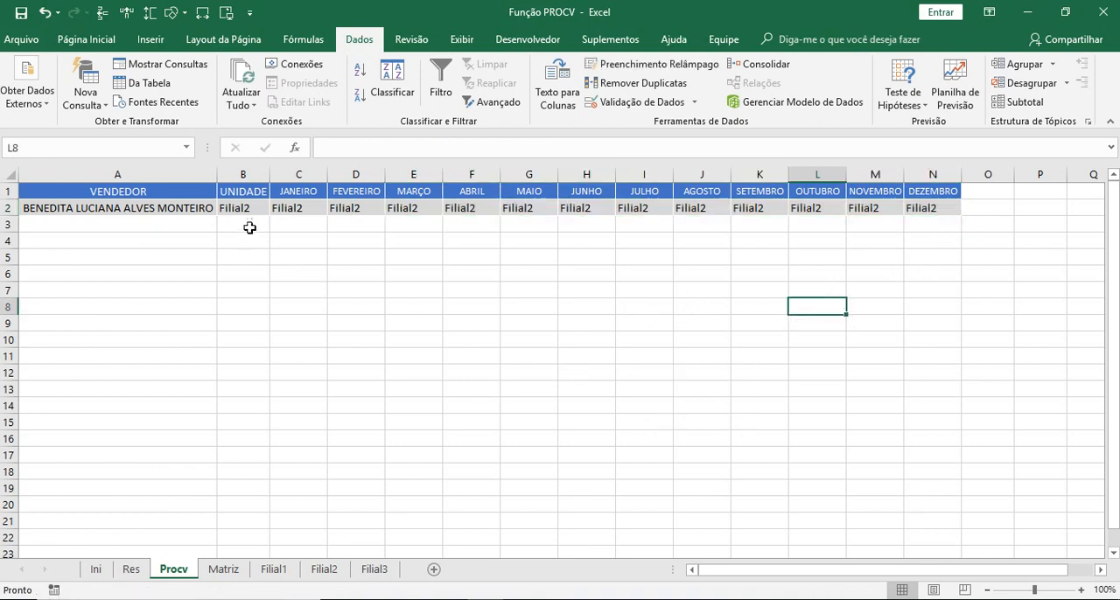
- Test the copied formulas in row 2 by choosing three different sellers in turn from the drop-down list in A2
{"action": "left_click", "coordinate": [153, 207]}
{"action": "left_click", "coordinate": [224, 207]}
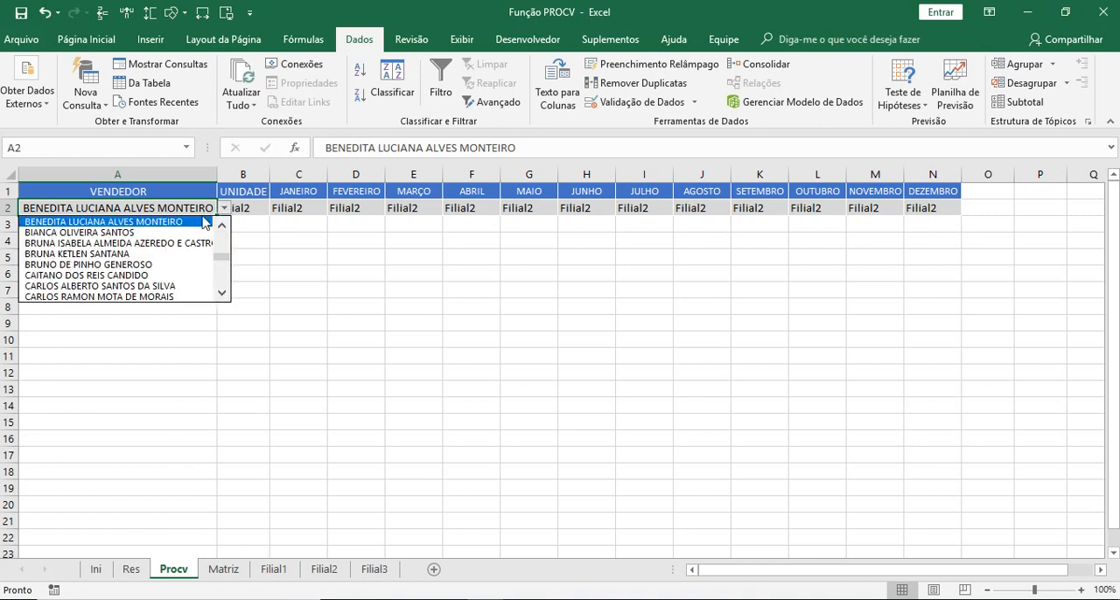
{"action": "left_click", "coordinate": [142, 243]}
{"action": "left_click", "coordinate": [225, 207]}
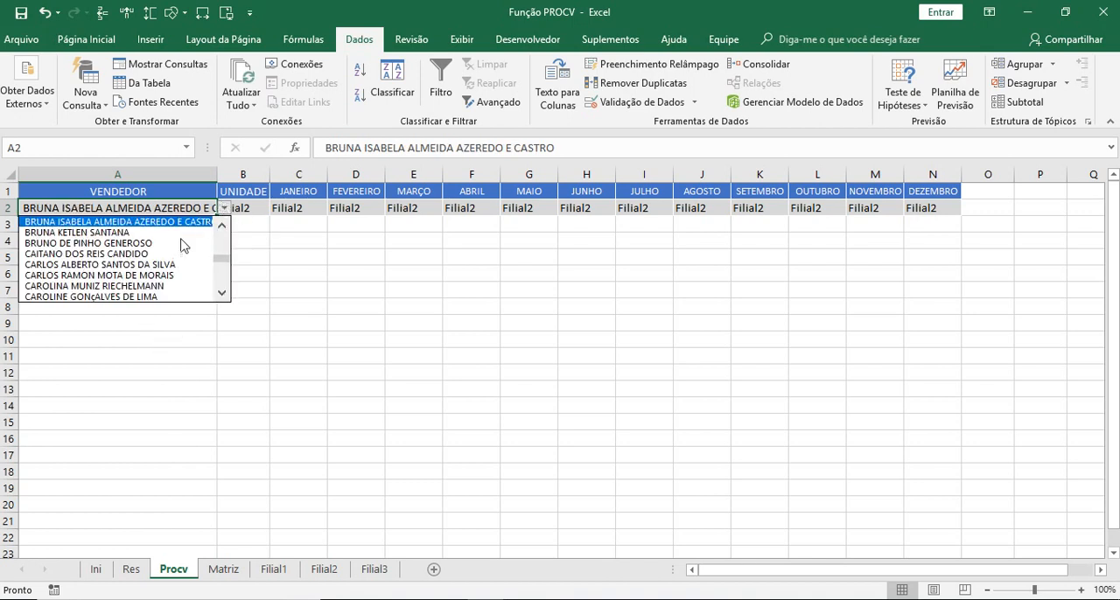
{"action": "left_click", "coordinate": [130, 275]}
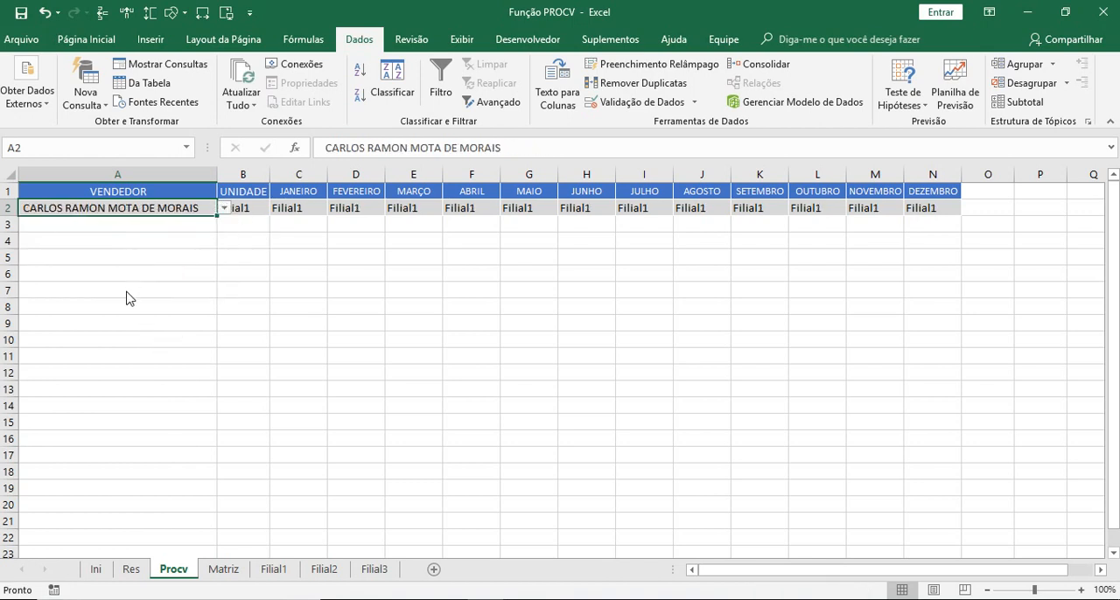
{"action": "left_click", "coordinate": [225, 208]}
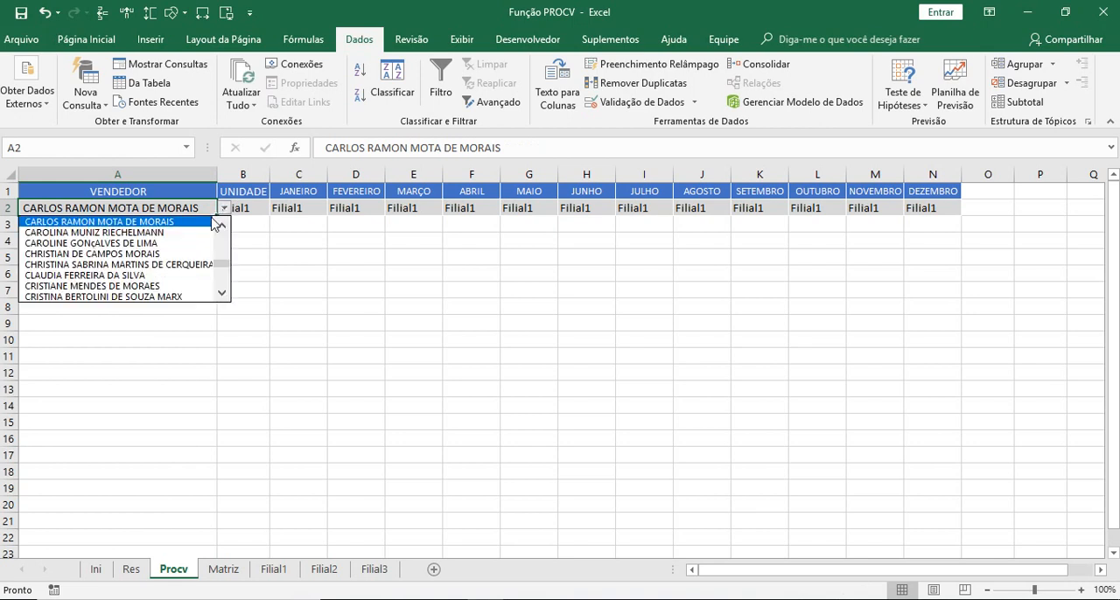
{"action": "left_click", "coordinate": [112, 292]}
{"action": "left_click", "coordinate": [244, 266]}
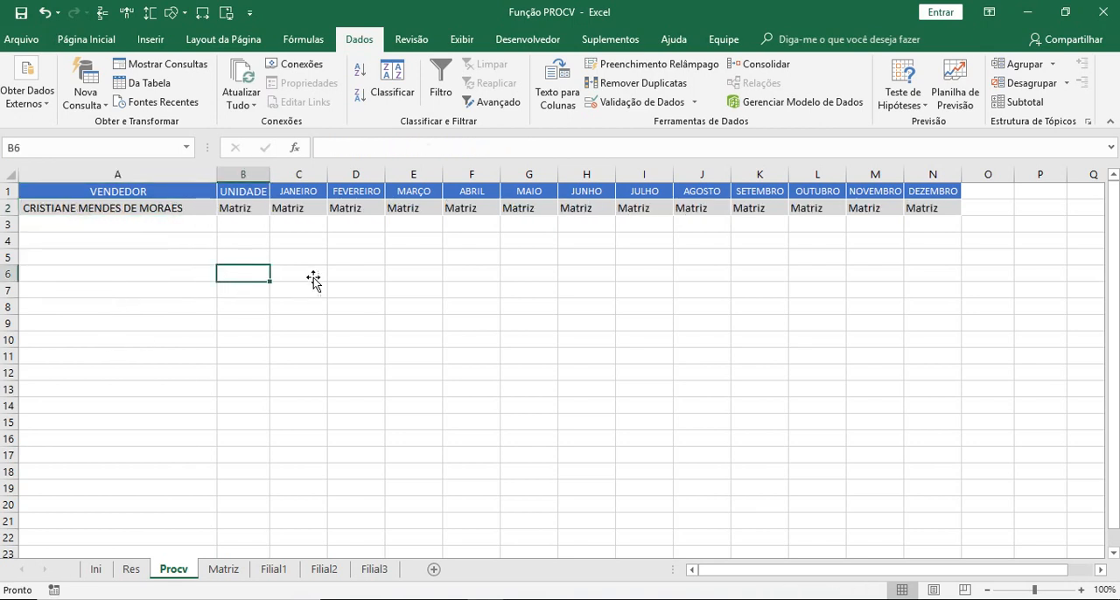
- Inspect the column index argument of the PROCV formula in B2 and compare it with the formulas in C2:E2
{"action": "left_click", "coordinate": [251, 208]}
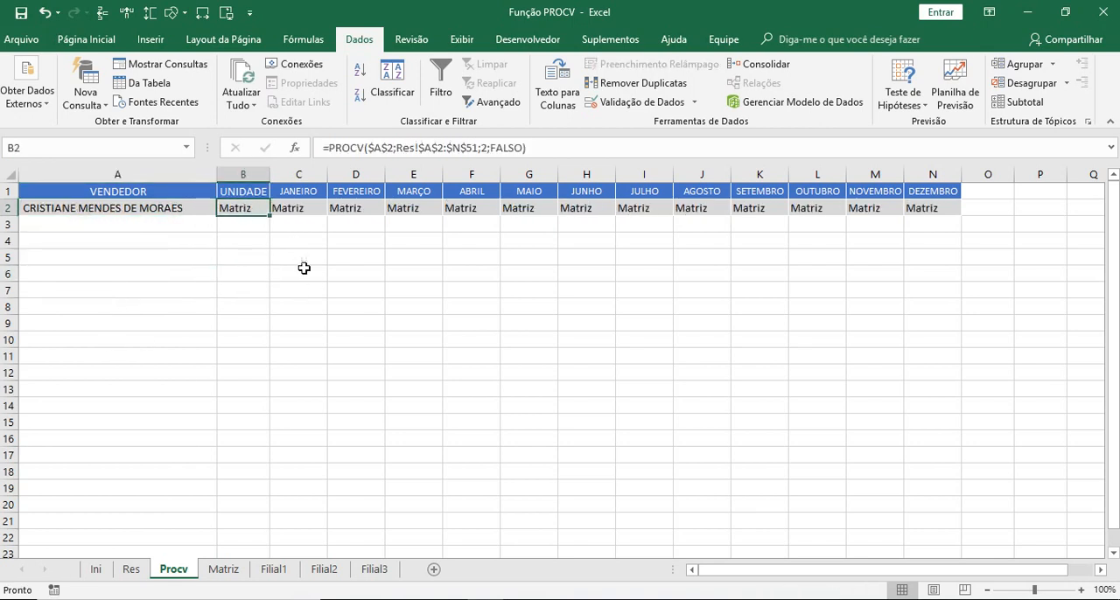
{"action": "left_click", "coordinate": [486, 148]}
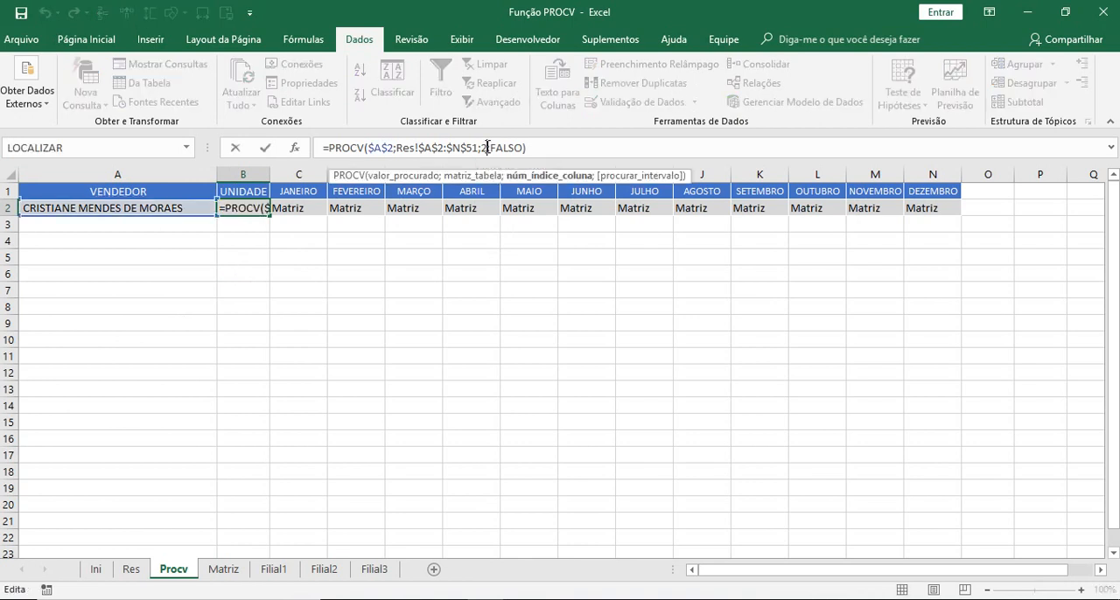
{"action": "left_click", "coordinate": [534, 178]}
{"action": "left_click", "coordinate": [545, 148]}
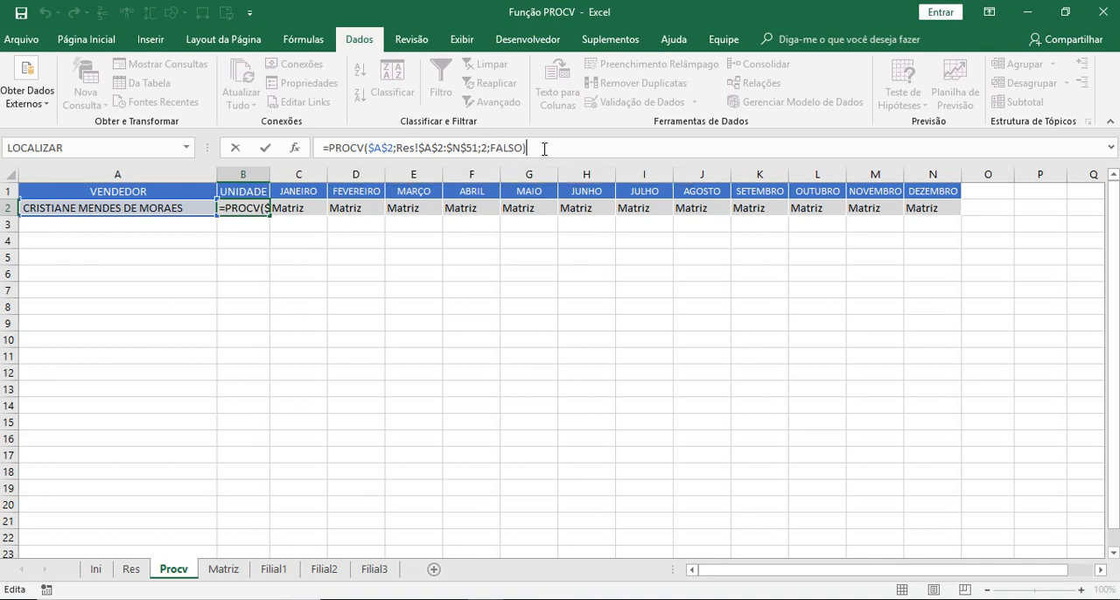
{"action": "key", "text": "ctrl+Return"}
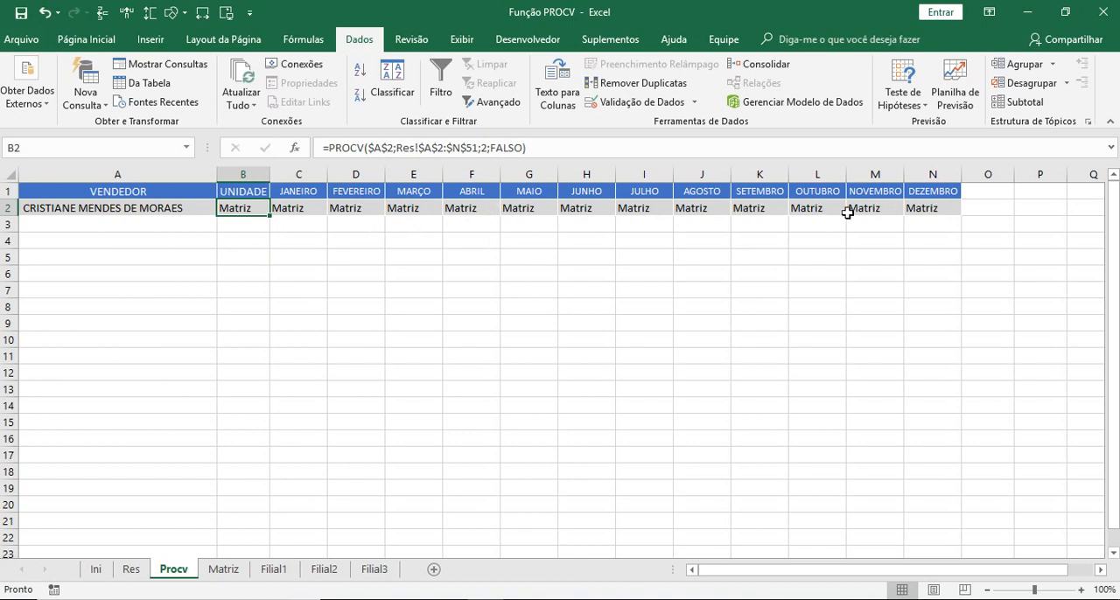
{"action": "left_click", "coordinate": [307, 212]}
{"action": "left_click", "coordinate": [369, 210]}
{"action": "left_click", "coordinate": [426, 208]}
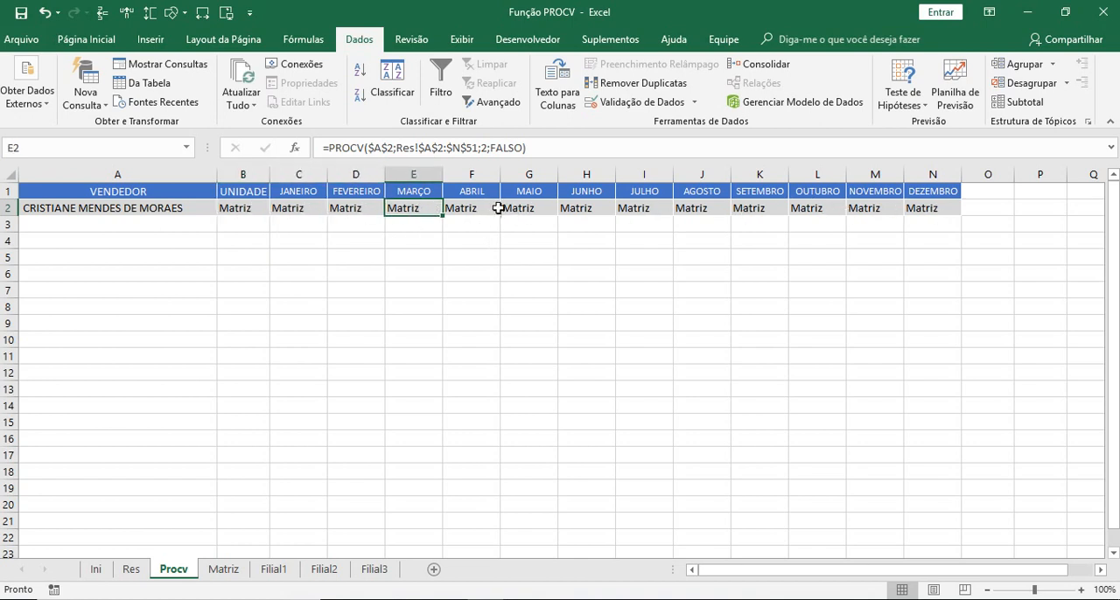
- Replace the fixed column index 2 in the B2 PROCV formula with COL(B1)
{"action": "left_click", "coordinate": [246, 213]}
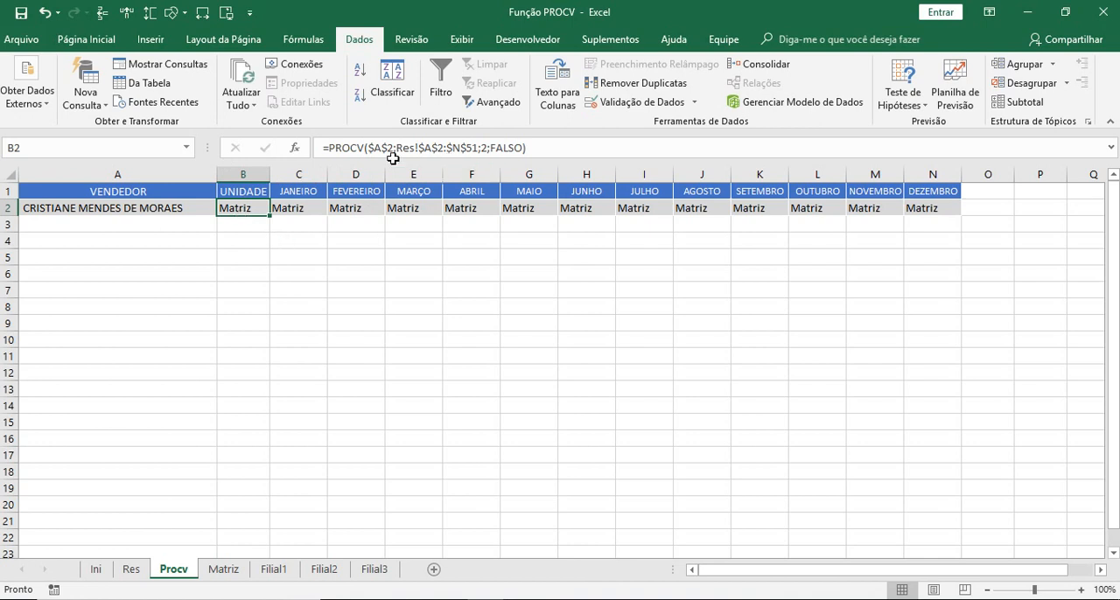
{"action": "left_click", "coordinate": [486, 147]}
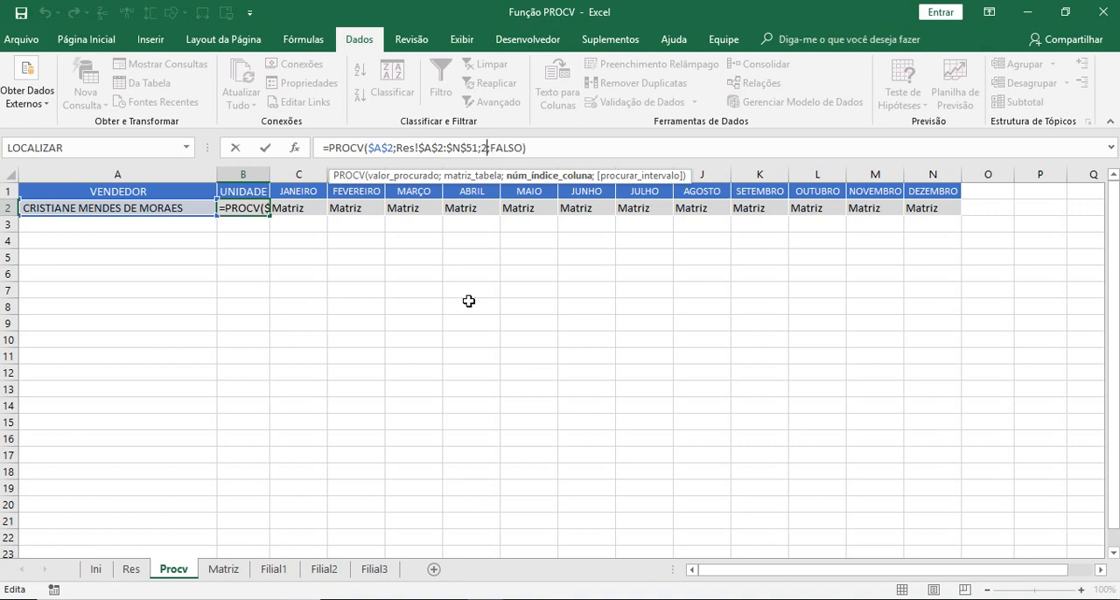
{"action": "key", "text": "BackSpace"}
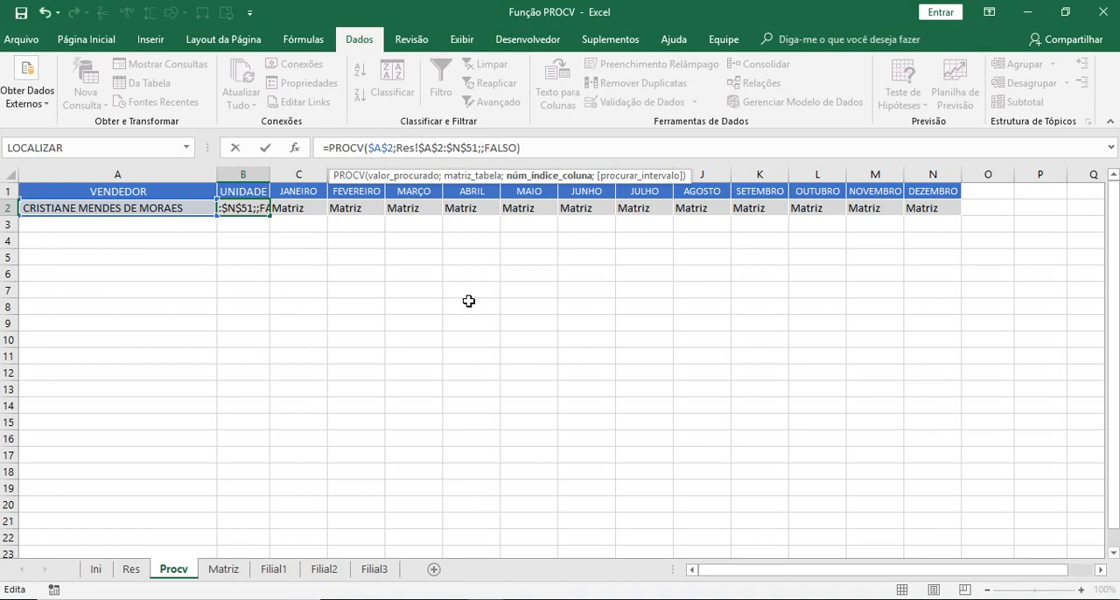
{"action": "type", "text": "COL"}
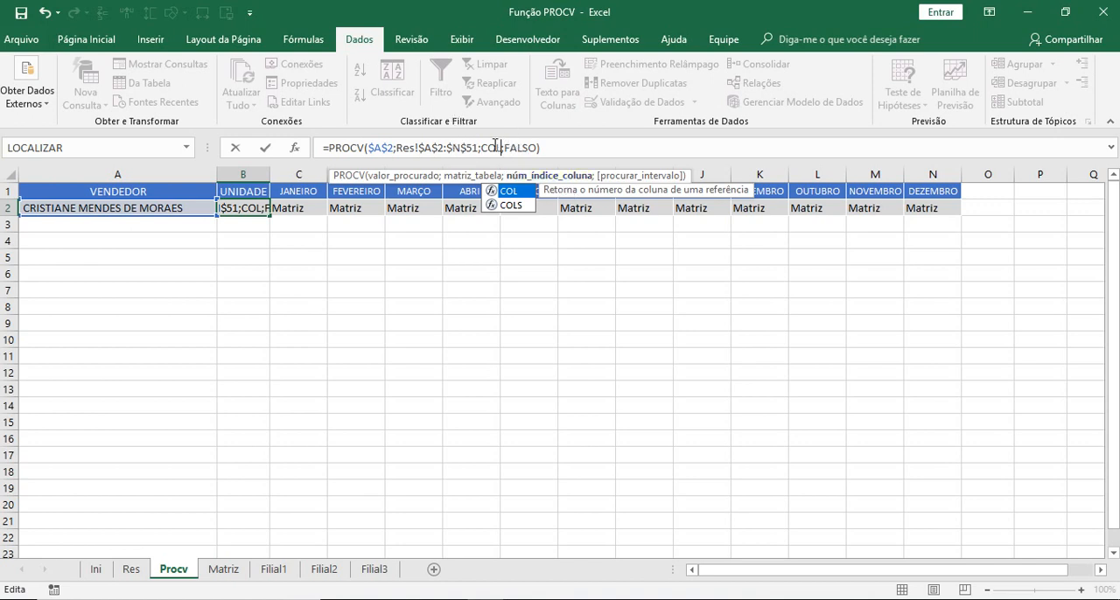
{"action": "type", "text": "("}
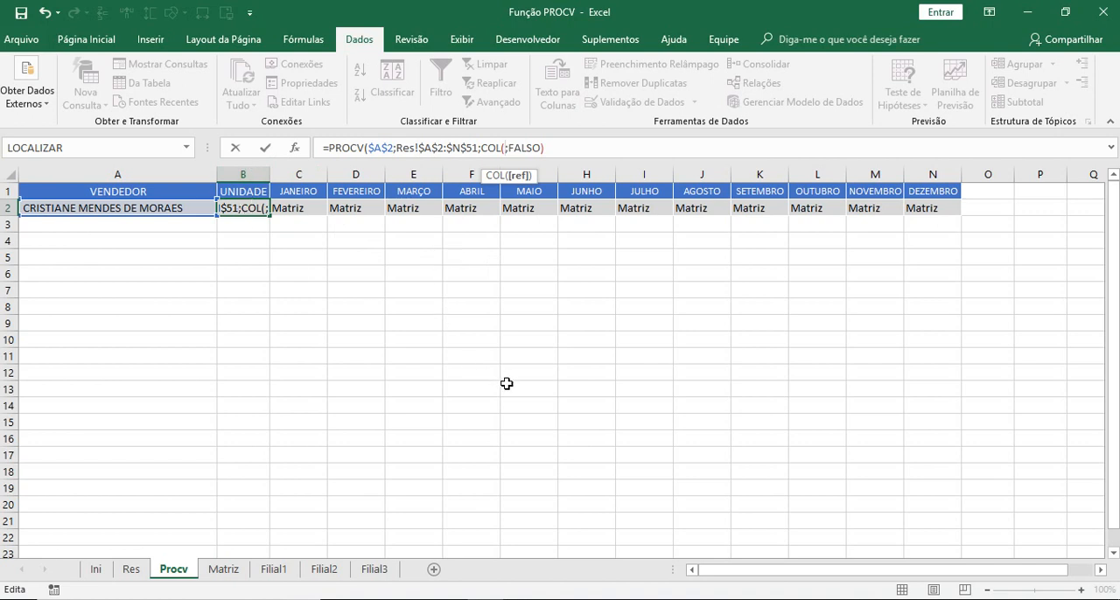
{"action": "type", "text": "B1"}
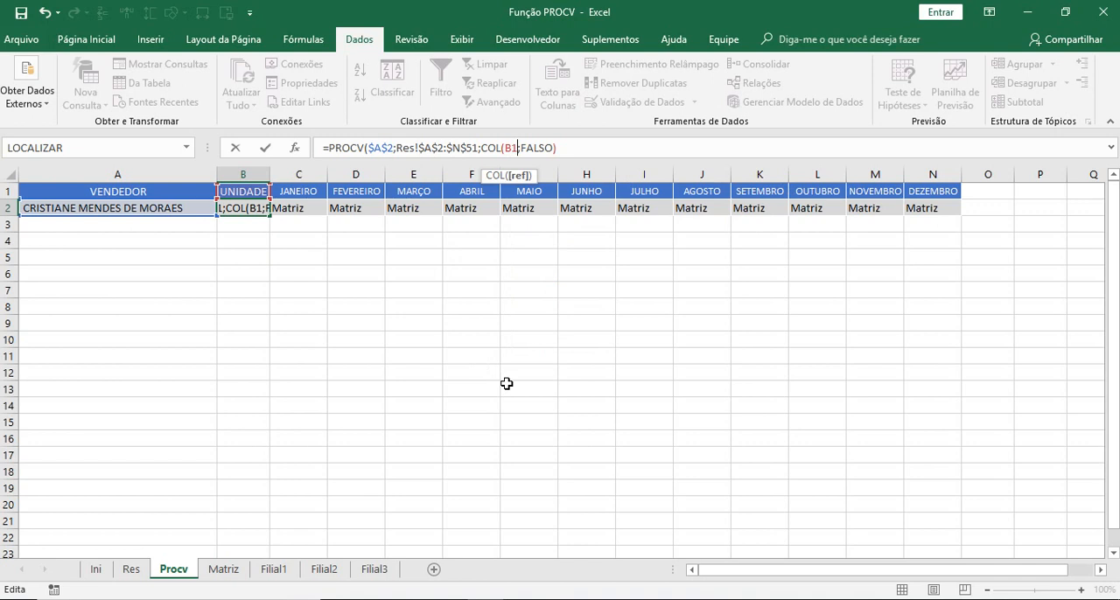
{"action": "type", "text": ")"}
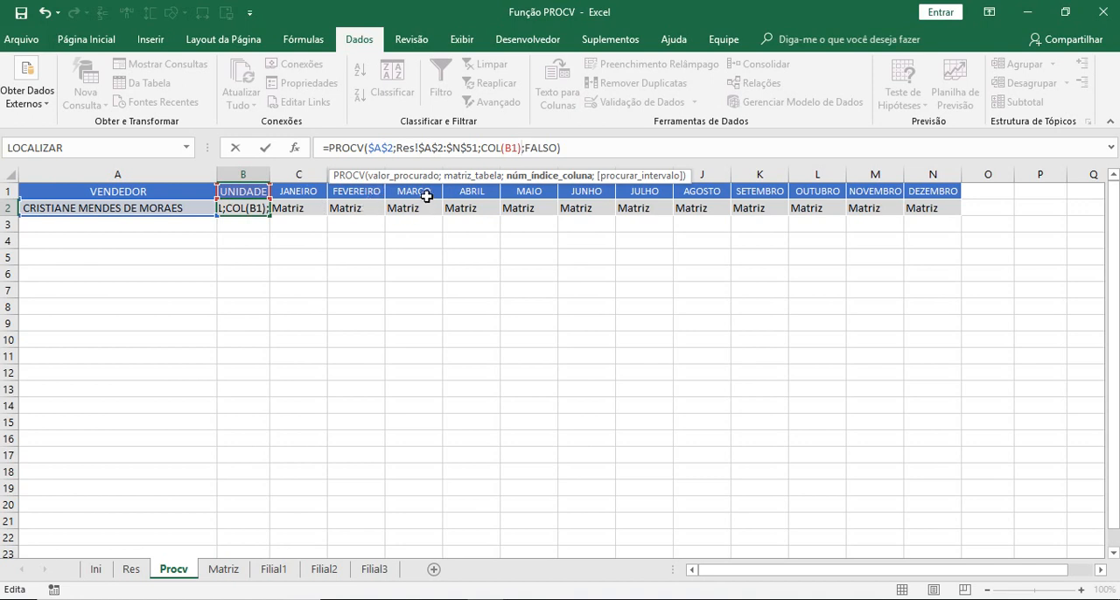
{"action": "key", "text": "Return"}
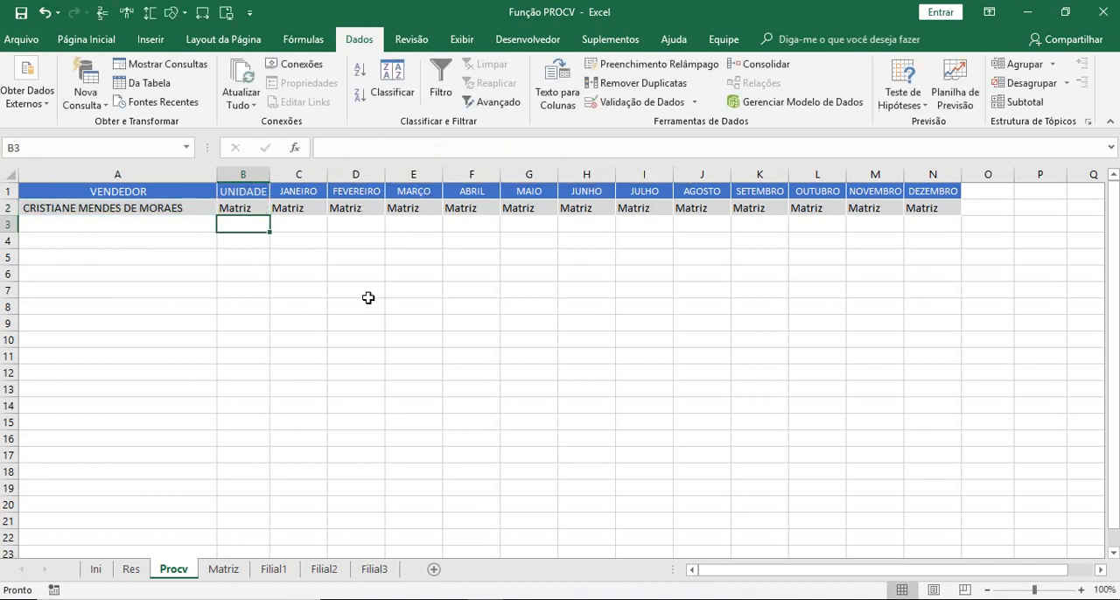
{"action": "left_click", "coordinate": [241, 209]}
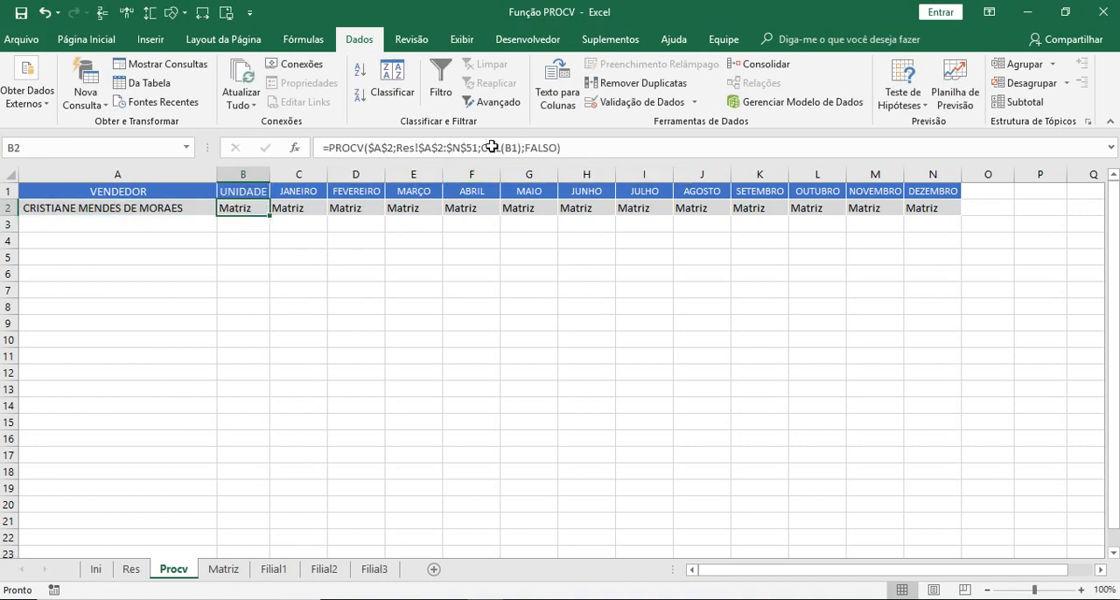
- Test the revised B2 formula by choosing two other sellers in turn from the drop-down list in A2
{"action": "left_click", "coordinate": [202, 211]}
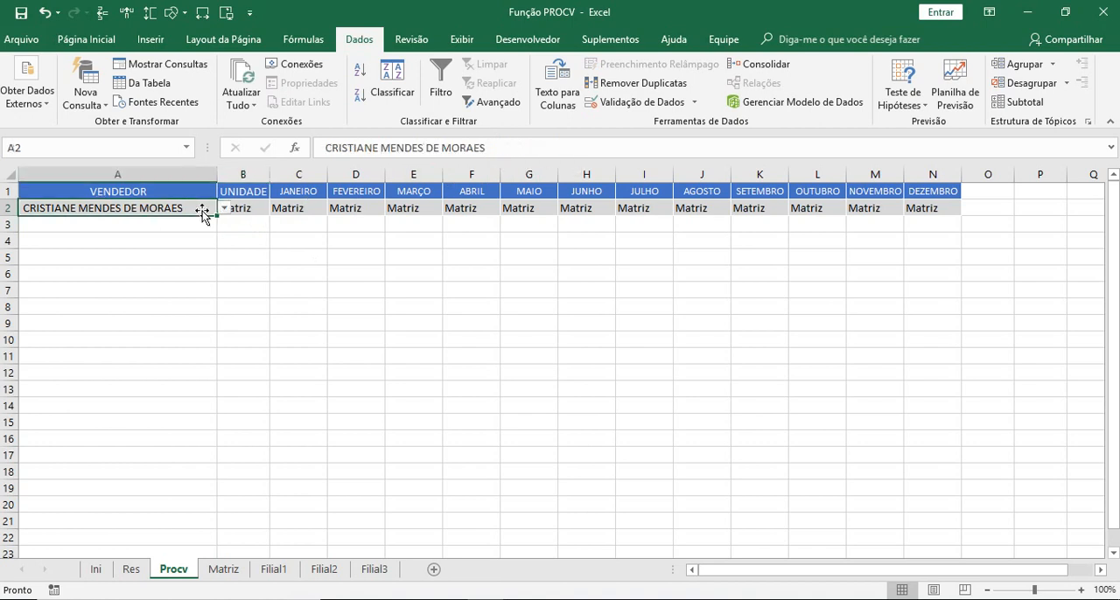
{"action": "left_click", "coordinate": [225, 208]}
{"action": "left_click", "coordinate": [97, 266]}
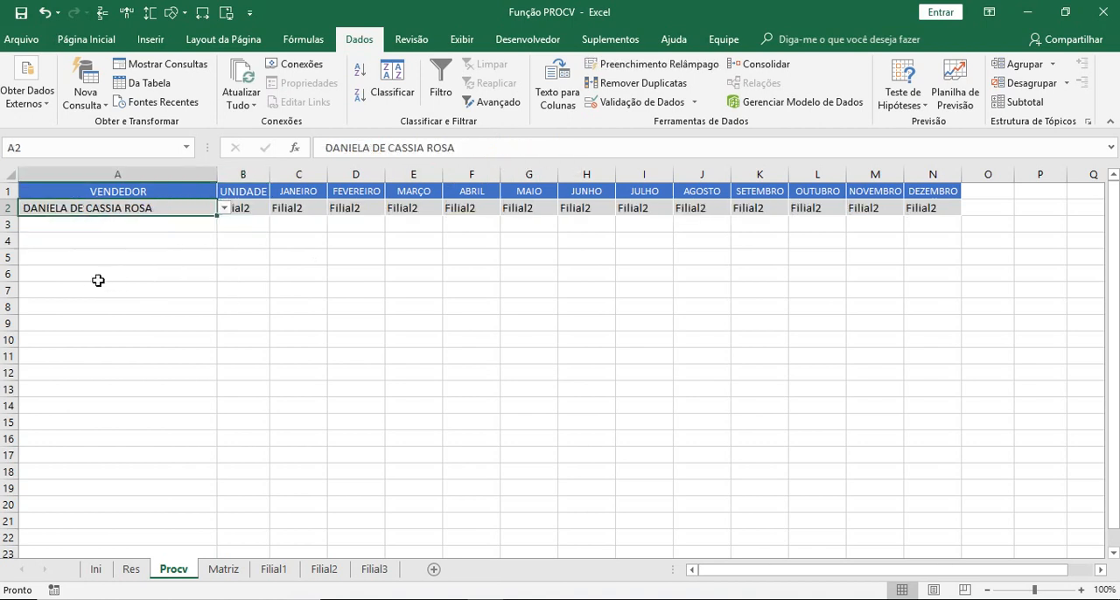
{"action": "left_click", "coordinate": [224, 209]}
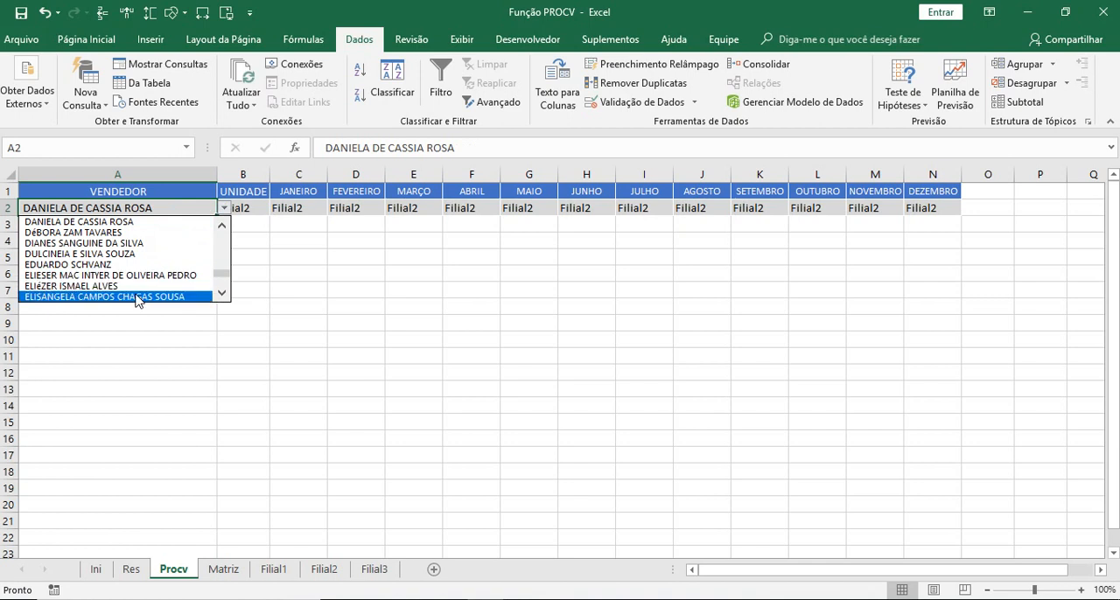
{"action": "left_click", "coordinate": [113, 293]}
- Copy the PROCV formula with the COL index from B2 to the month cells C2:N2
{"action": "left_click", "coordinate": [246, 211]}
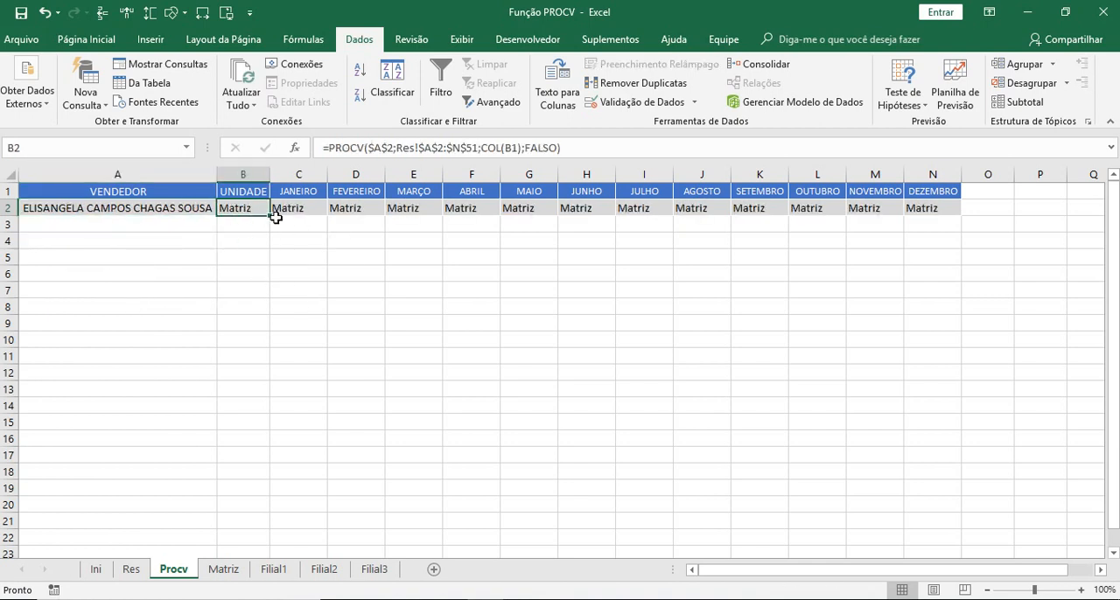
{"action": "right_click", "coordinate": [254, 208]}
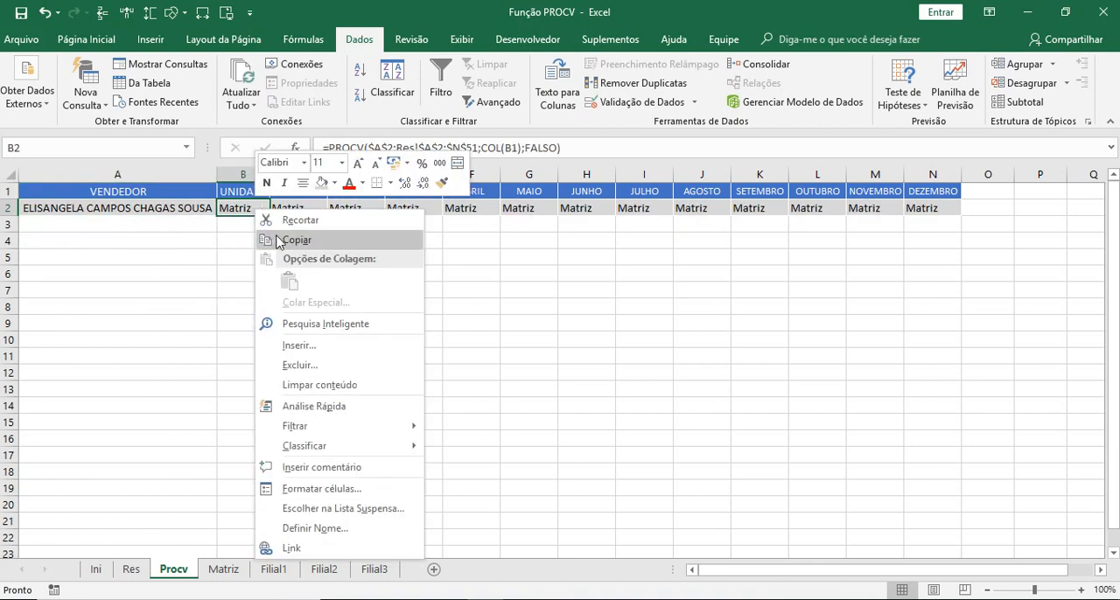
{"action": "left_click", "coordinate": [278, 238]}
{"action": "left_click_drag", "start_coordinate": [297, 208], "coordinate": [932, 208]}
{"action": "key", "text": "ctrl+v"}
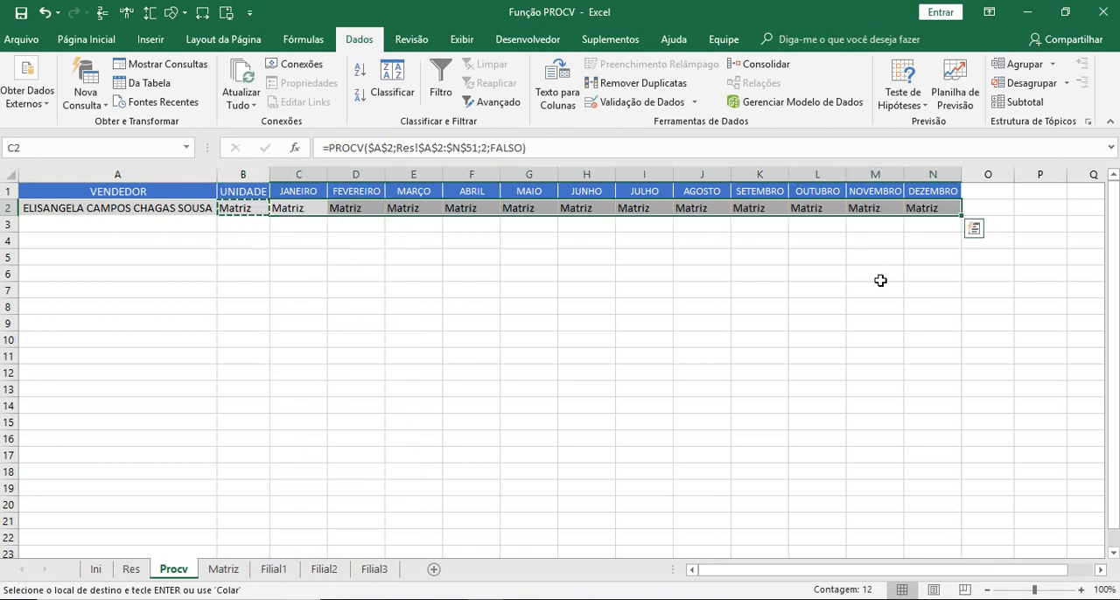
{"action": "key", "text": "Escape"}
{"action": "key", "text": "ctrl+z"}
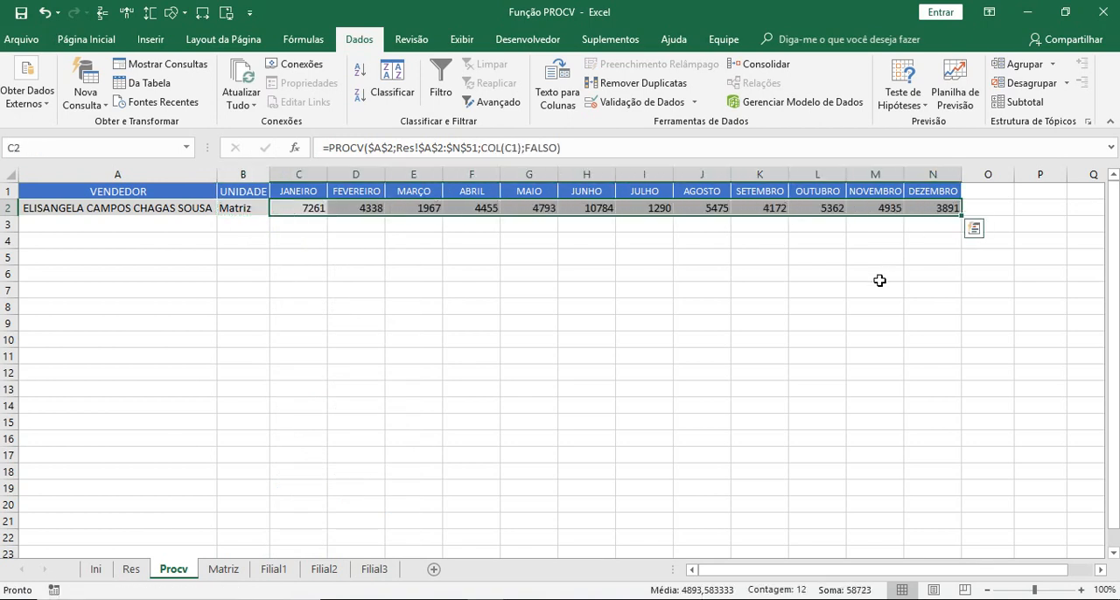
{"action": "left_click", "coordinate": [645, 322]}
- Apply the R$ Português (Brasil) accounting format to C2:N2 and widen columns C to N equally
{"action": "left_click_drag", "start_coordinate": [297, 208], "coordinate": [933, 208]}
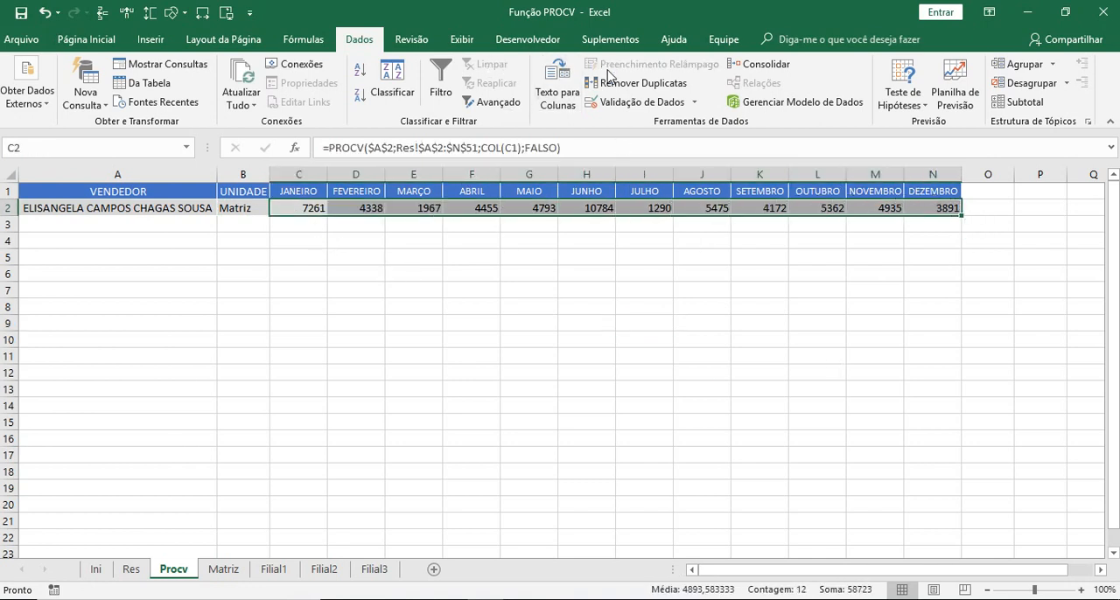
{"action": "left_click", "coordinate": [64, 39]}
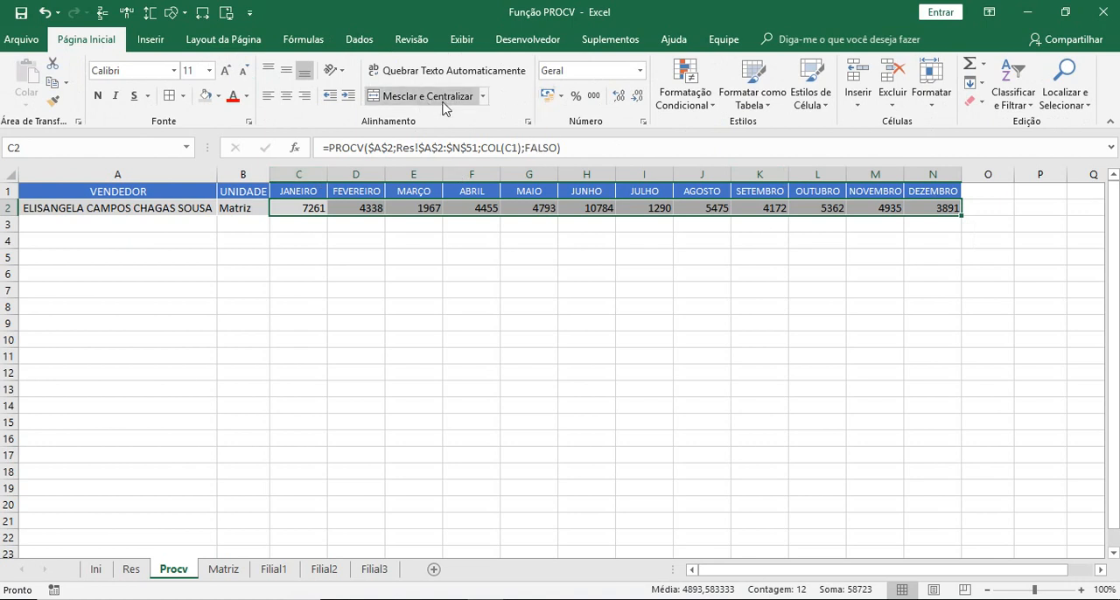
{"action": "left_click", "coordinate": [561, 96]}
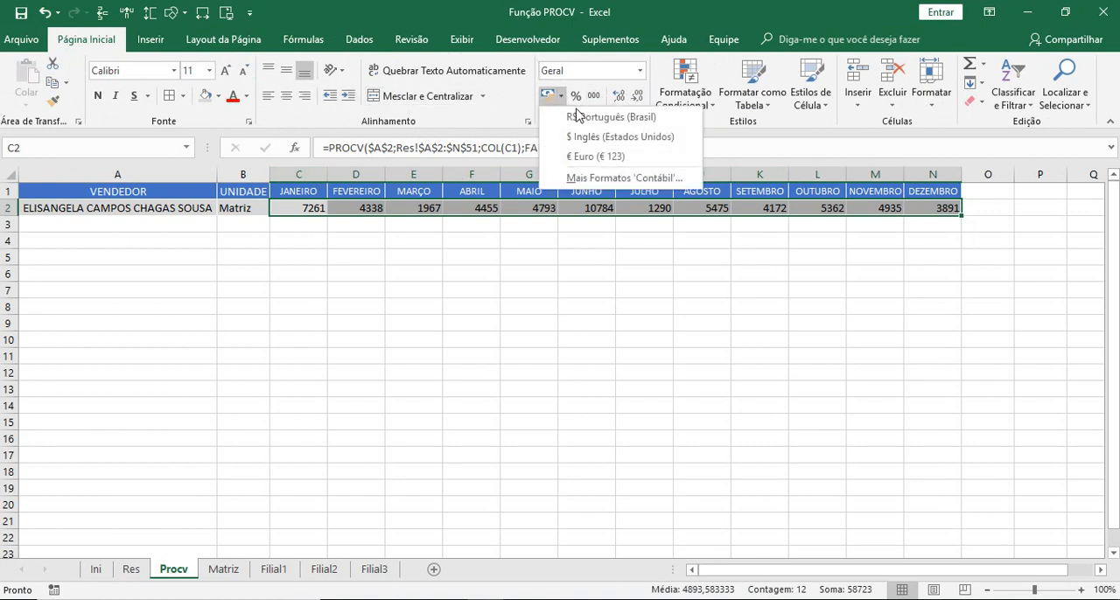
{"action": "left_click", "coordinate": [581, 117]}
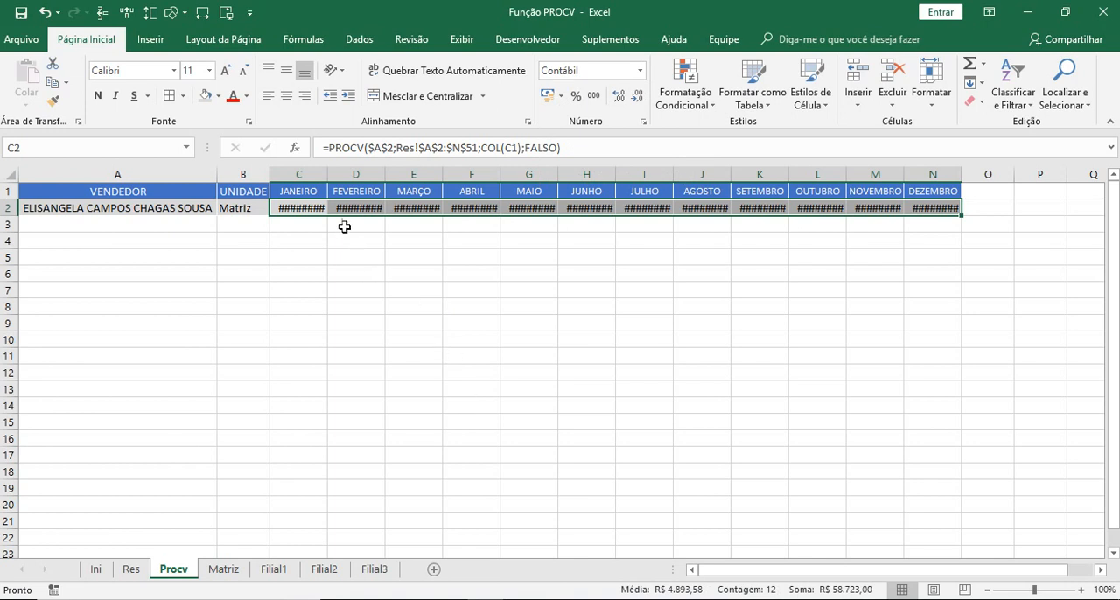
{"action": "left_click_drag", "start_coordinate": [298, 174], "coordinate": [1016, 172]}
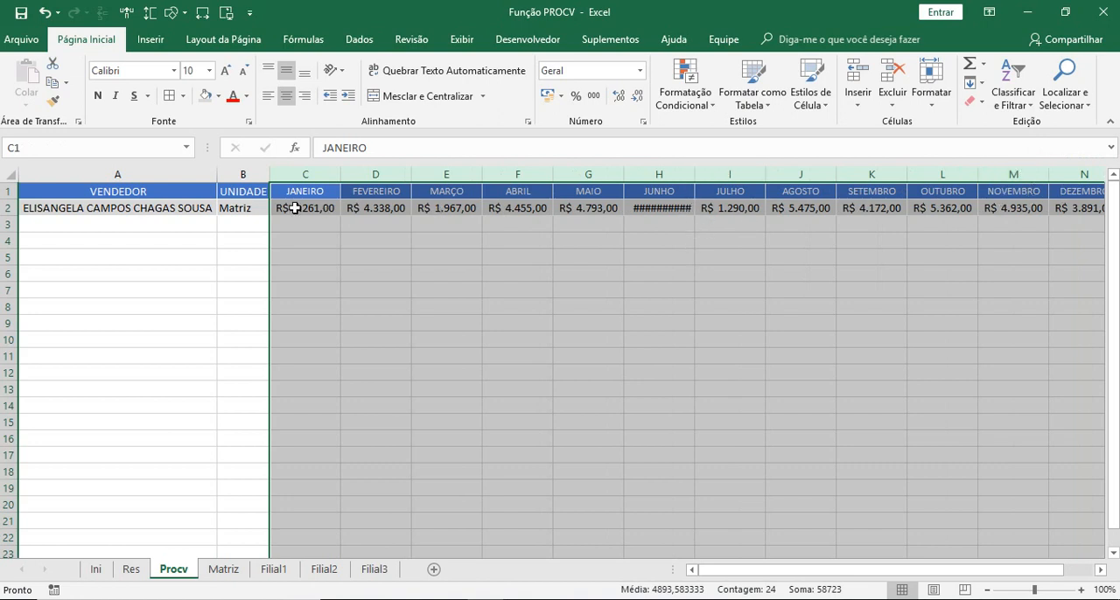
- Set the font size of the monthly values in C2:N2 to 10
{"action": "left_click_drag", "start_coordinate": [295, 208], "coordinate": [912, 210]}
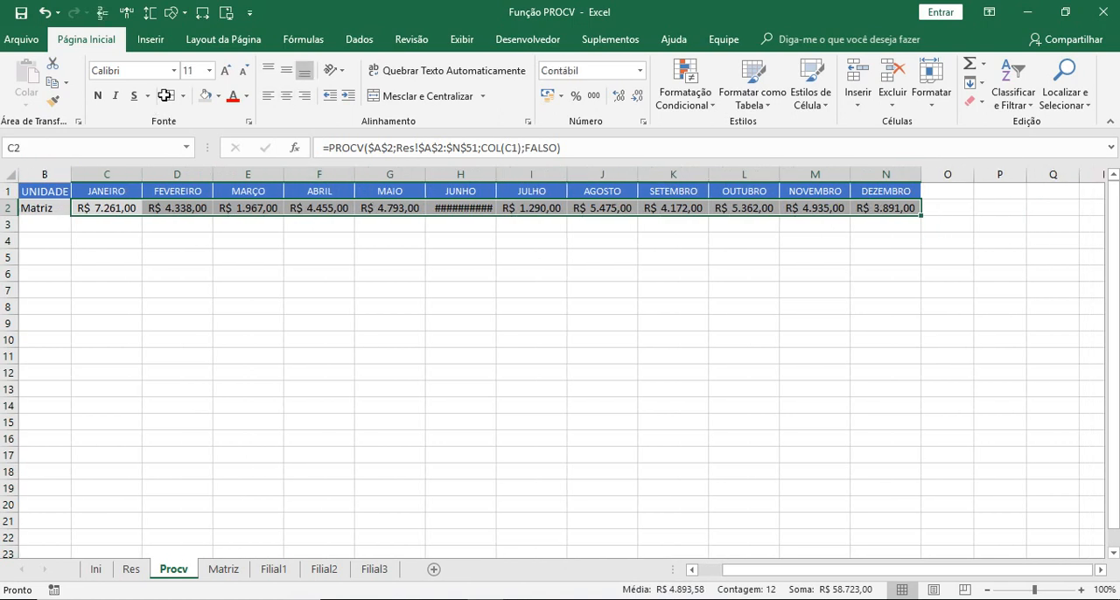
{"action": "left_click", "coordinate": [209, 70]}
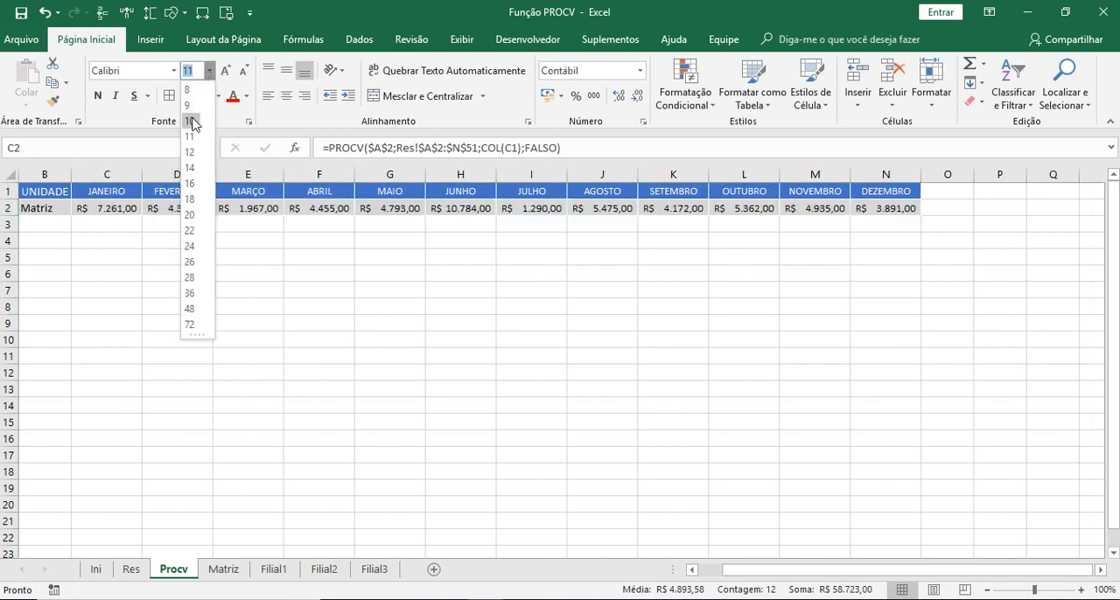
{"action": "key", "text": "Escape"}
{"action": "left_click", "coordinate": [612, 340]}
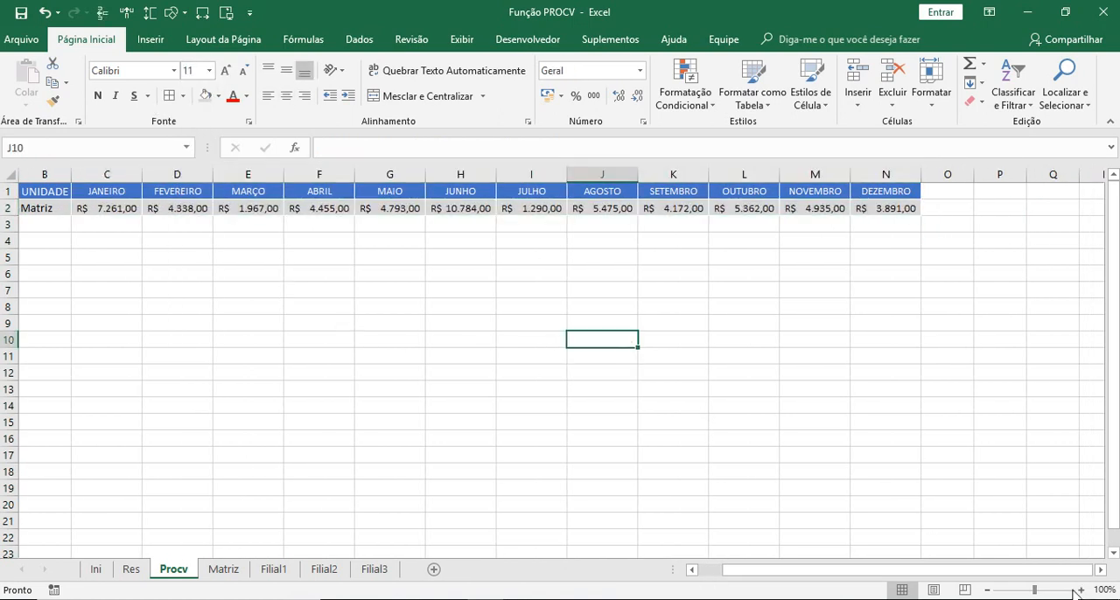
- Narrow columns C to N equally, and widen the JUNHO column H enough for its value
{"action": "left_click_drag", "start_coordinate": [888, 175], "coordinate": [132, 180]}
{"action": "left_click_drag", "start_coordinate": [855, 175], "coordinate": [845, 175]}
{"action": "left_click", "coordinate": [919, 457]}
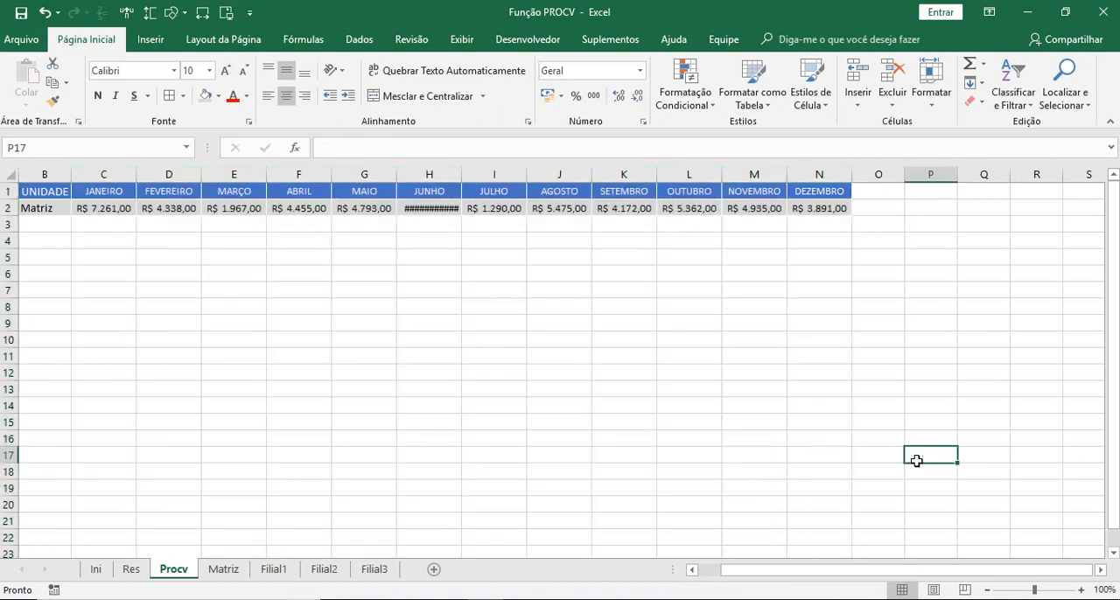
{"action": "left_click_drag", "start_coordinate": [974, 575], "coordinate": [791, 578]}
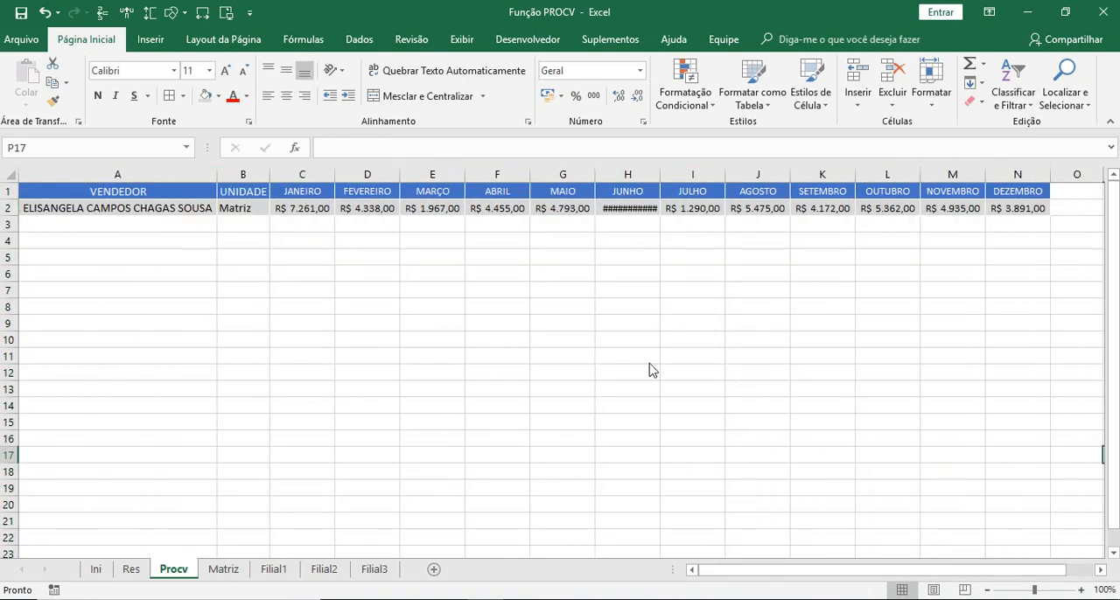
{"action": "left_click_drag", "start_coordinate": [661, 179], "coordinate": [666, 176]}
{"action": "left_click", "coordinate": [634, 344]}
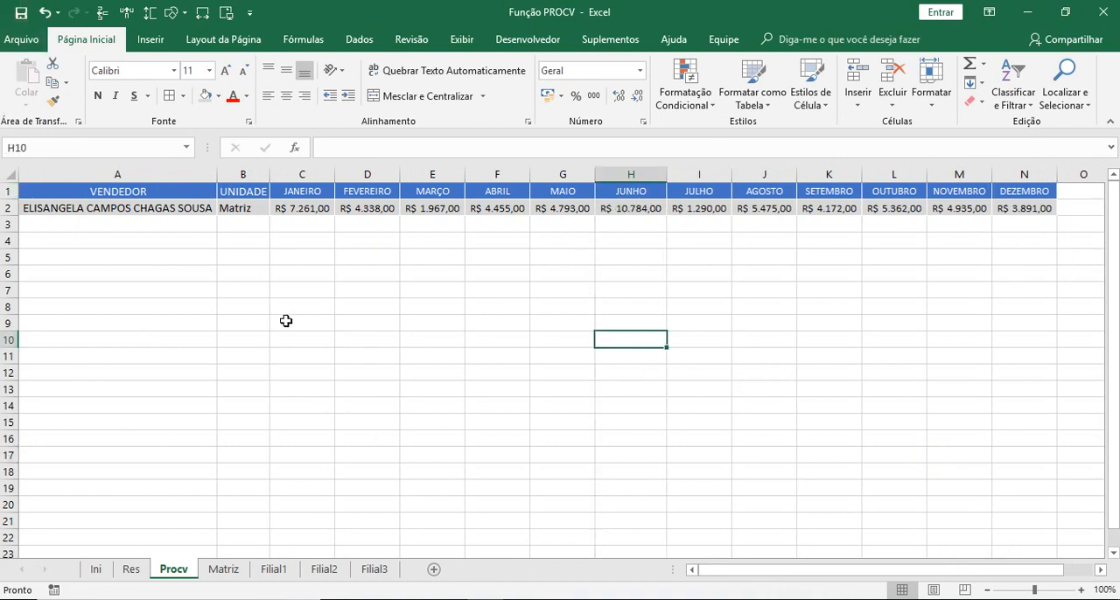
- Compare the COL argument of the PROCV formulas in cells B2 to E2
{"action": "left_click", "coordinate": [241, 210]}
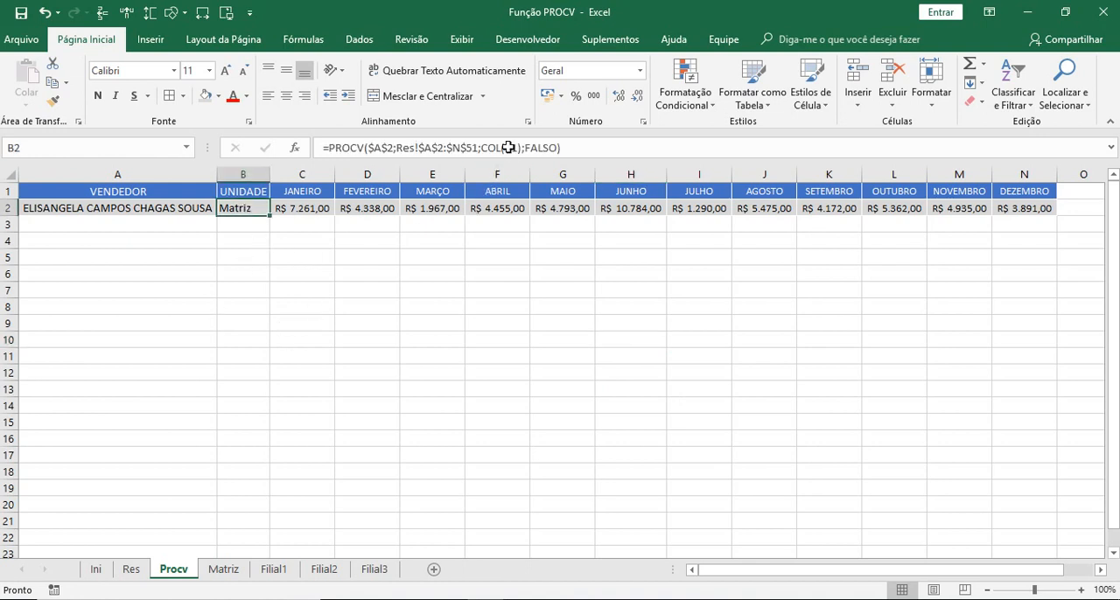
{"action": "key", "text": "Right"}
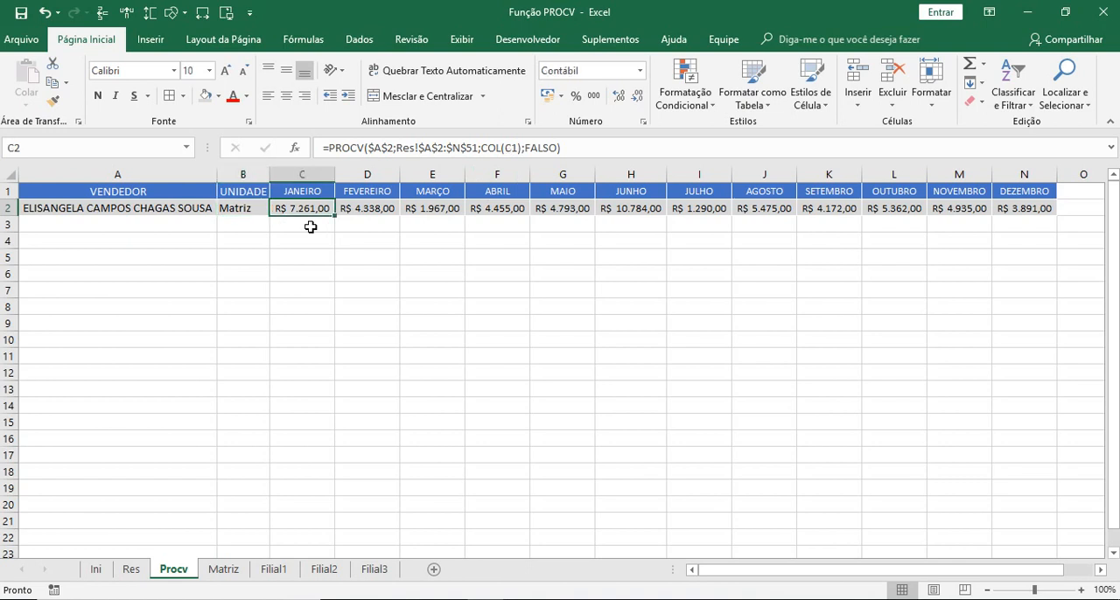
{"action": "key", "text": "Right"}
{"action": "key", "text": "Right"}
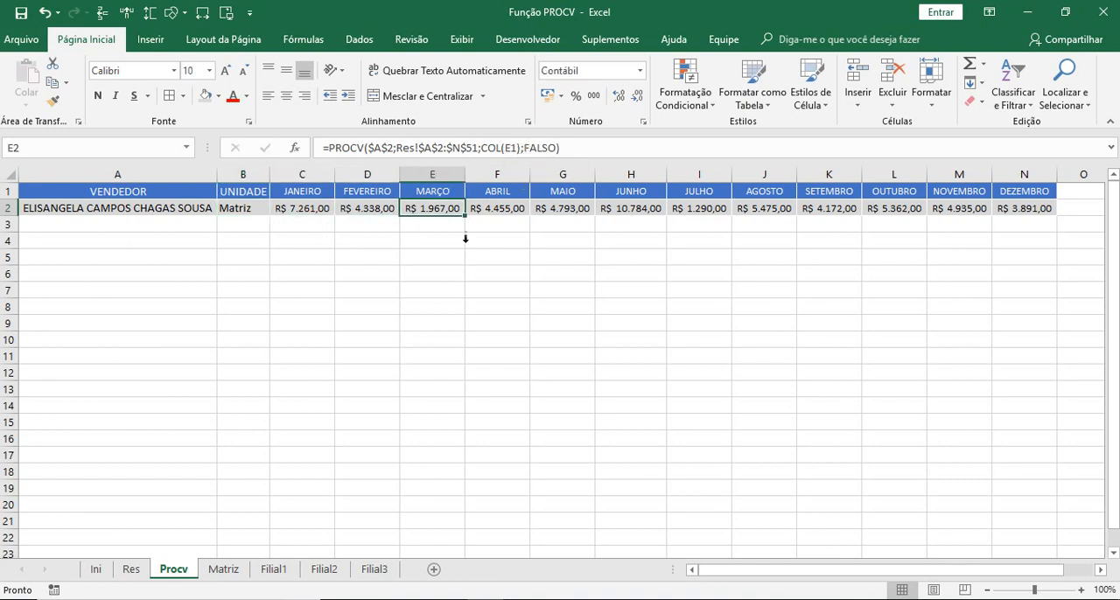
- Enter =COL(B1) in B3 as a demonstration and fill it across to N3
{"action": "left_click", "coordinate": [246, 225]}
{"action": "type", "text": "=COL"}
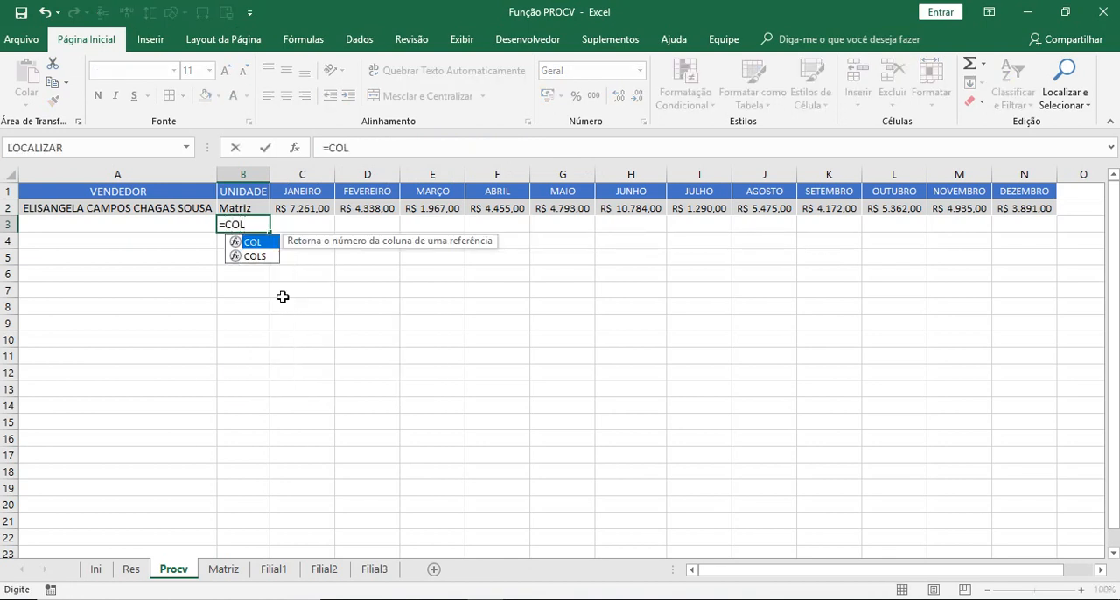
{"action": "type", "text": "("}
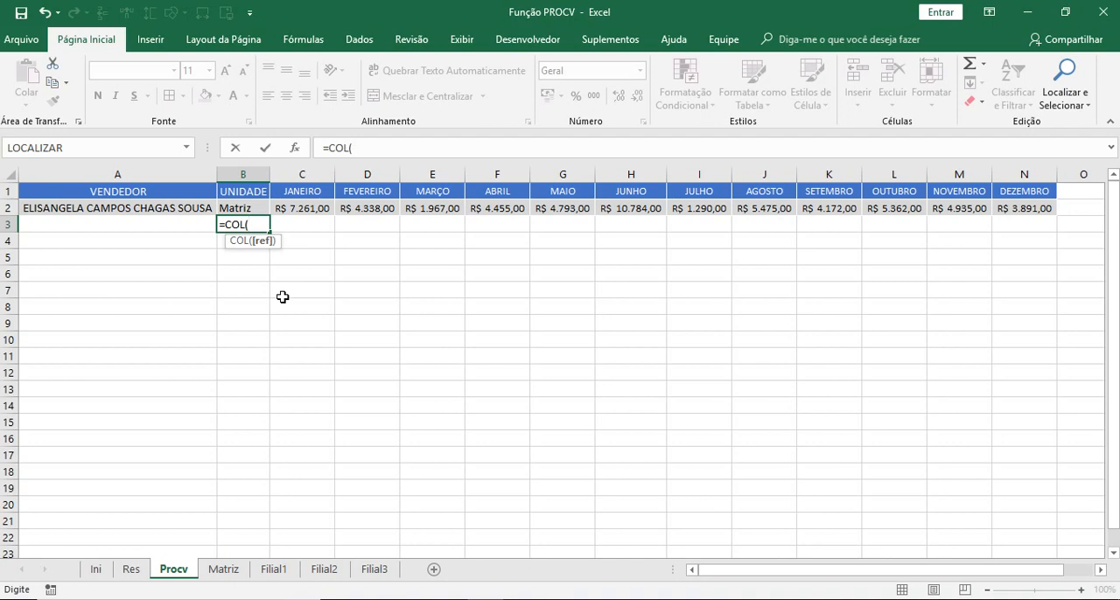
{"action": "type", "text": "B1)"}
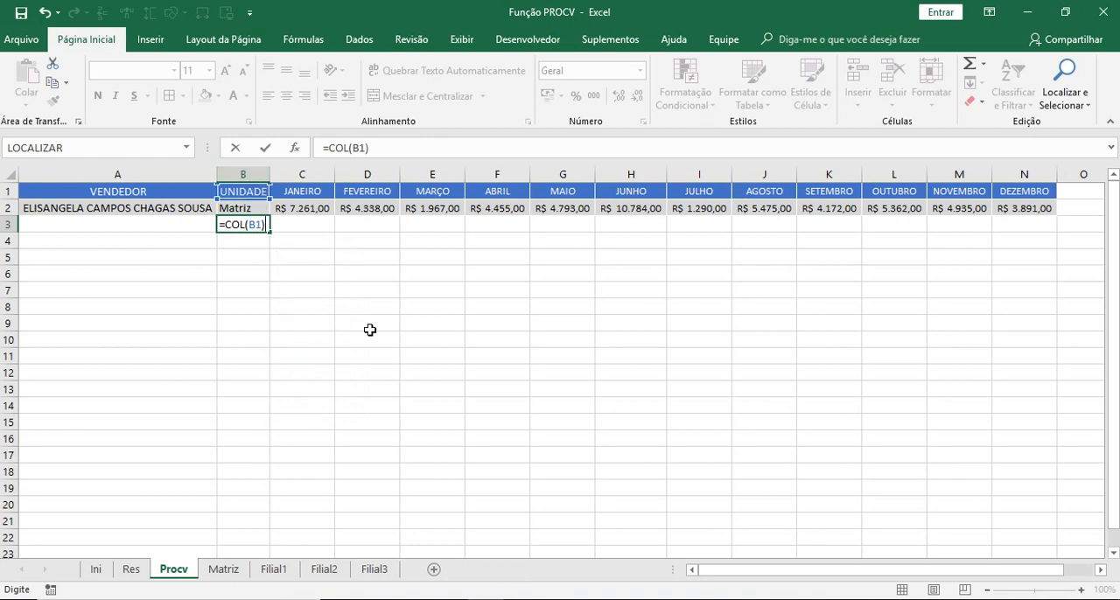
{"action": "key", "text": "Return"}
{"action": "left_click", "coordinate": [234, 224]}
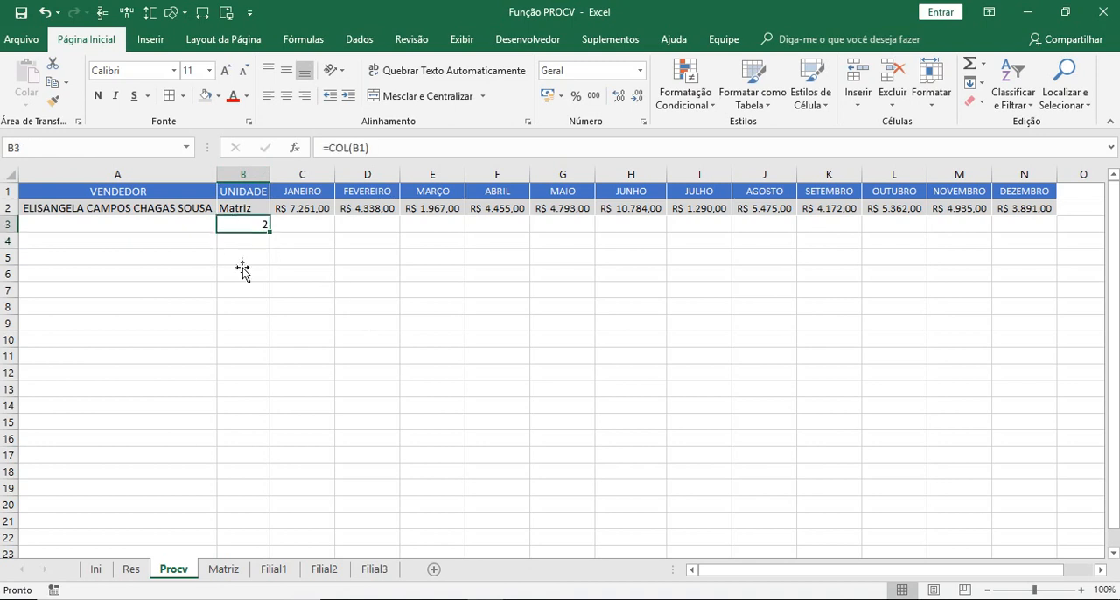
{"action": "left_click_drag", "start_coordinate": [270, 232], "coordinate": [1036, 232]}
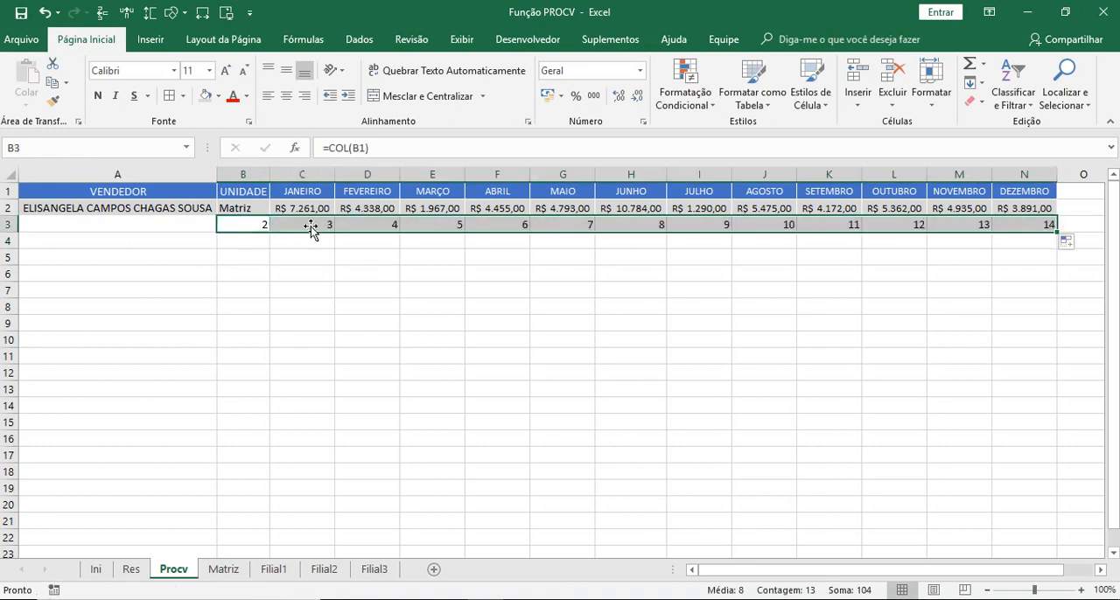
- Inspect the filled COL formulas in row 3 under JULHO, AGOSTO and DEZEMBRO
{"action": "left_click", "coordinate": [703, 254]}
{"action": "left_click", "coordinate": [724, 229]}
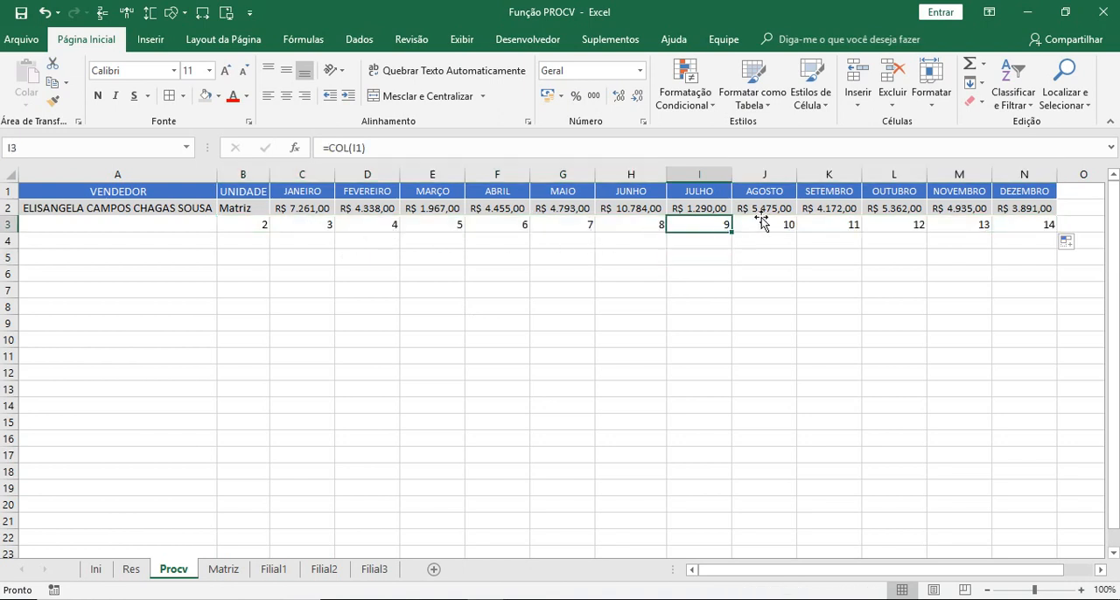
{"action": "left_click", "coordinate": [762, 224]}
{"action": "left_click", "coordinate": [1039, 224]}
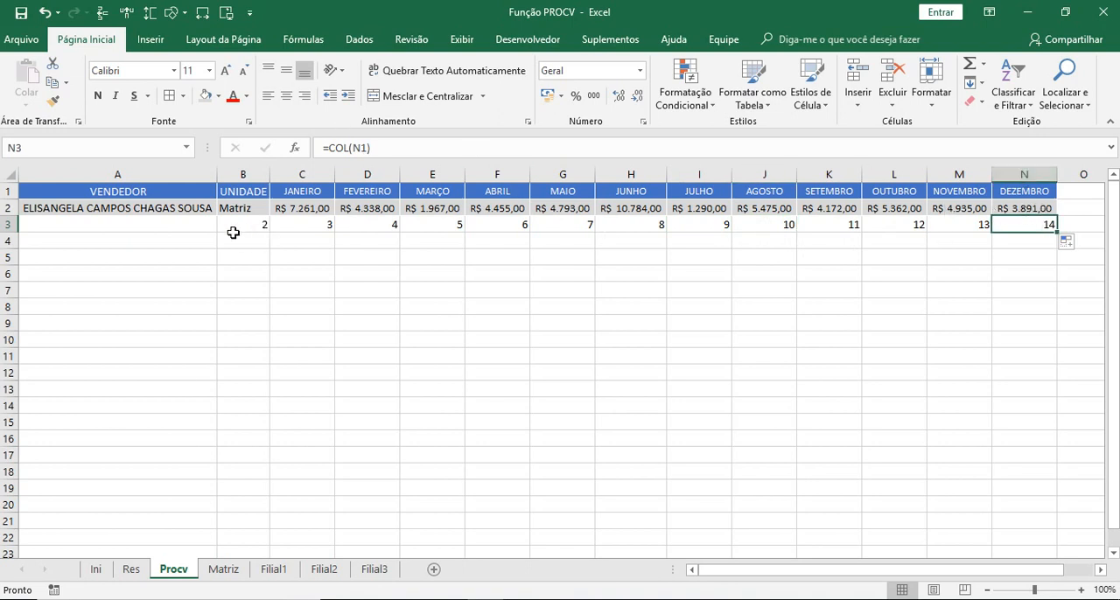
- Clear the demonstration COL formulas from row 3
{"action": "left_click", "coordinate": [11, 224]}
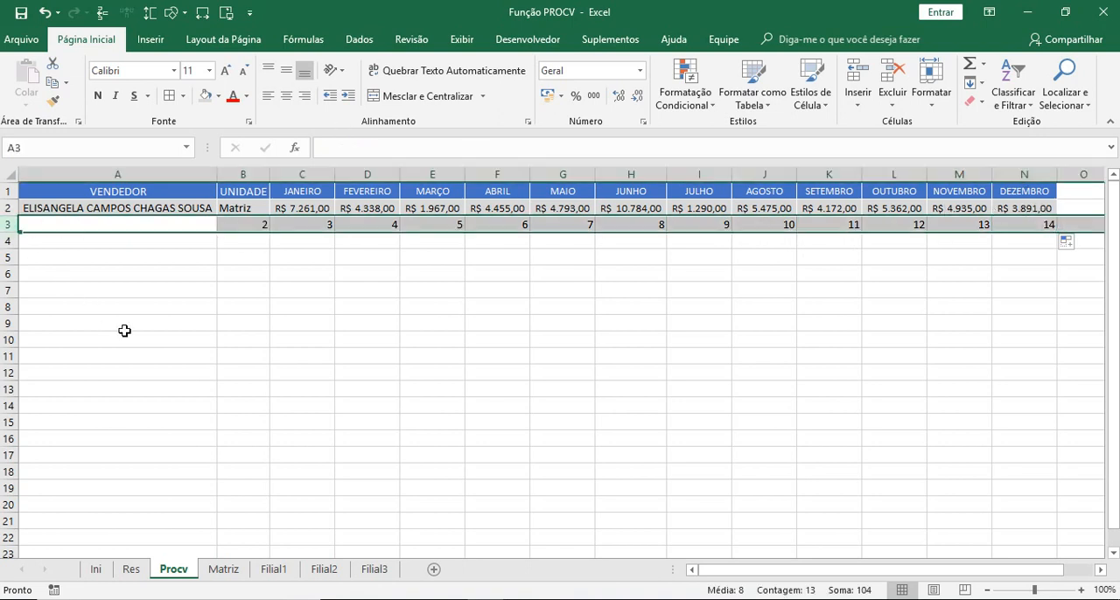
{"action": "key", "text": "Delete"}
{"action": "left_click", "coordinate": [603, 338]}
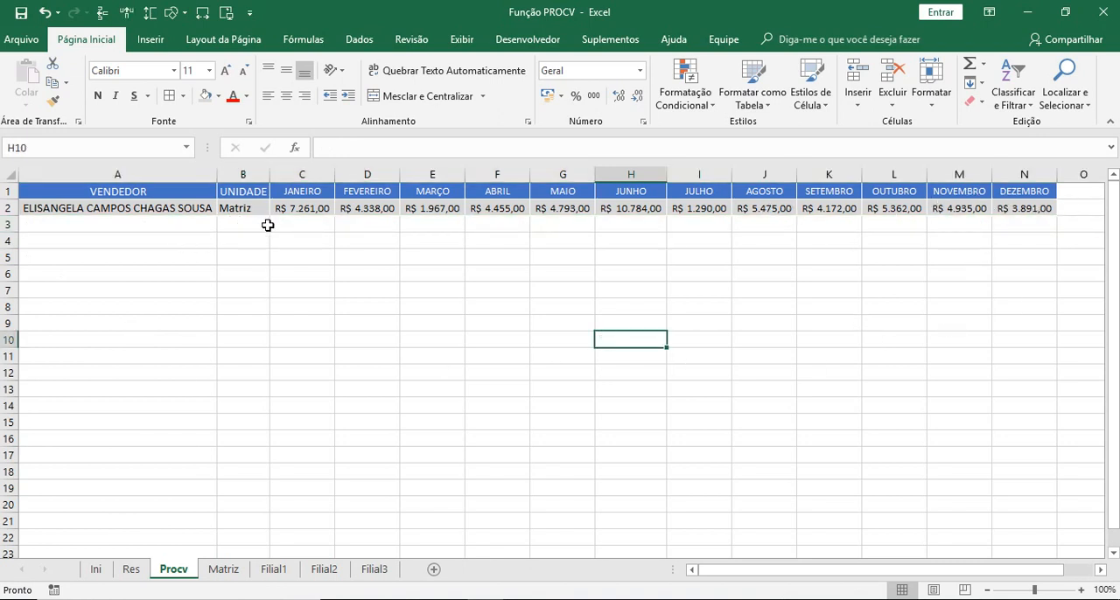
- Center the contents of the UNIDADE column B horizontally
{"action": "left_click", "coordinate": [236, 170]}
{"action": "left_click", "coordinate": [285, 98]}
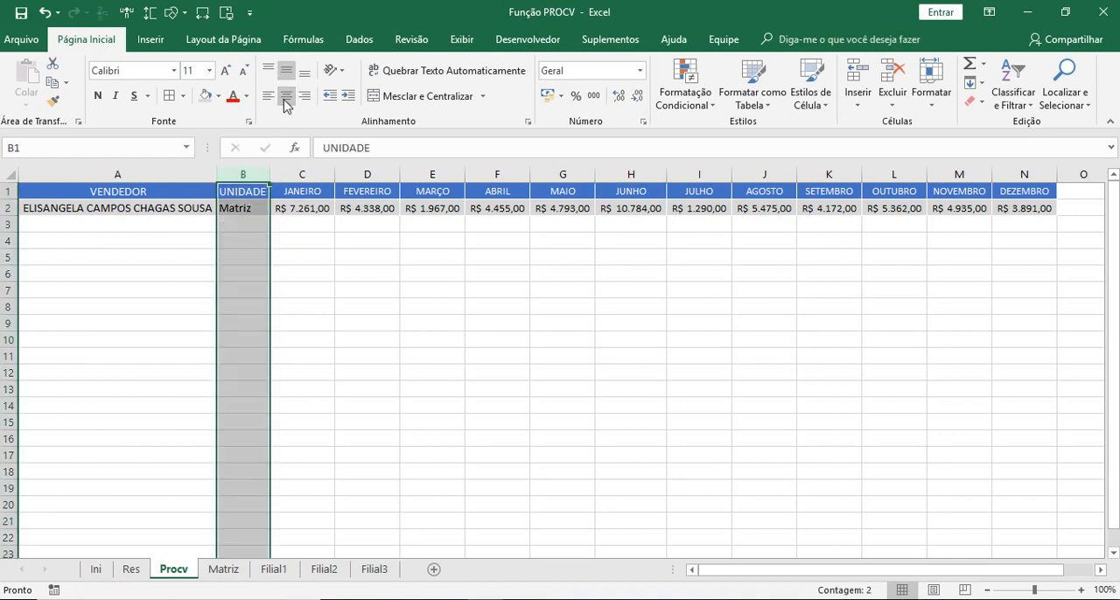
{"action": "left_click", "coordinate": [285, 98]}
{"action": "left_click", "coordinate": [428, 376]}
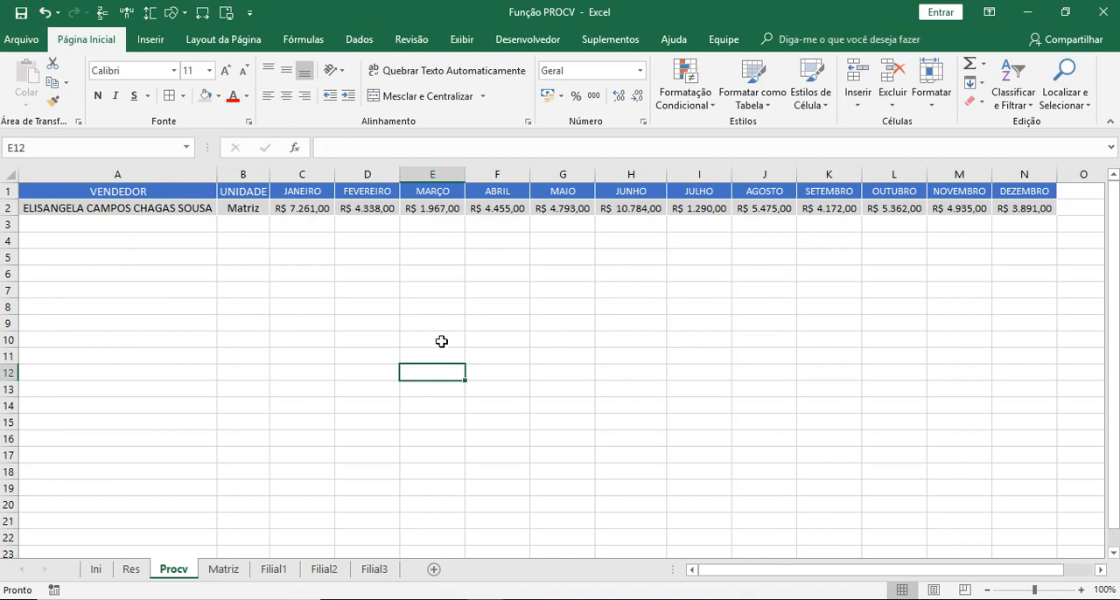
- Test the finished lookup row by choosing two other sellers in turn from the drop-down list in A2
{"action": "left_click", "coordinate": [84, 210]}
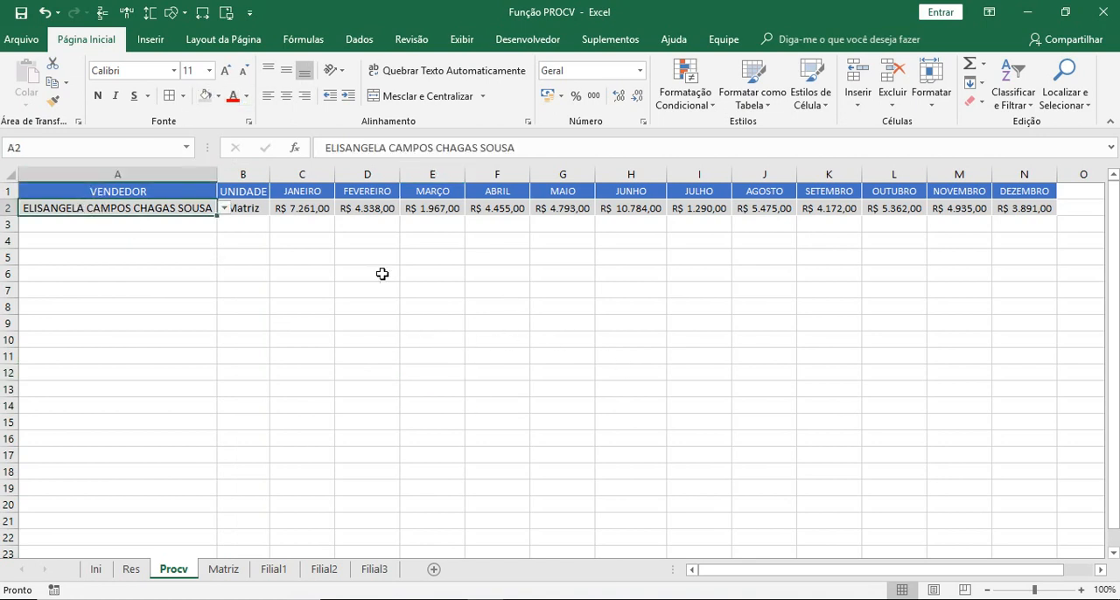
{"action": "left_click", "coordinate": [225, 208]}
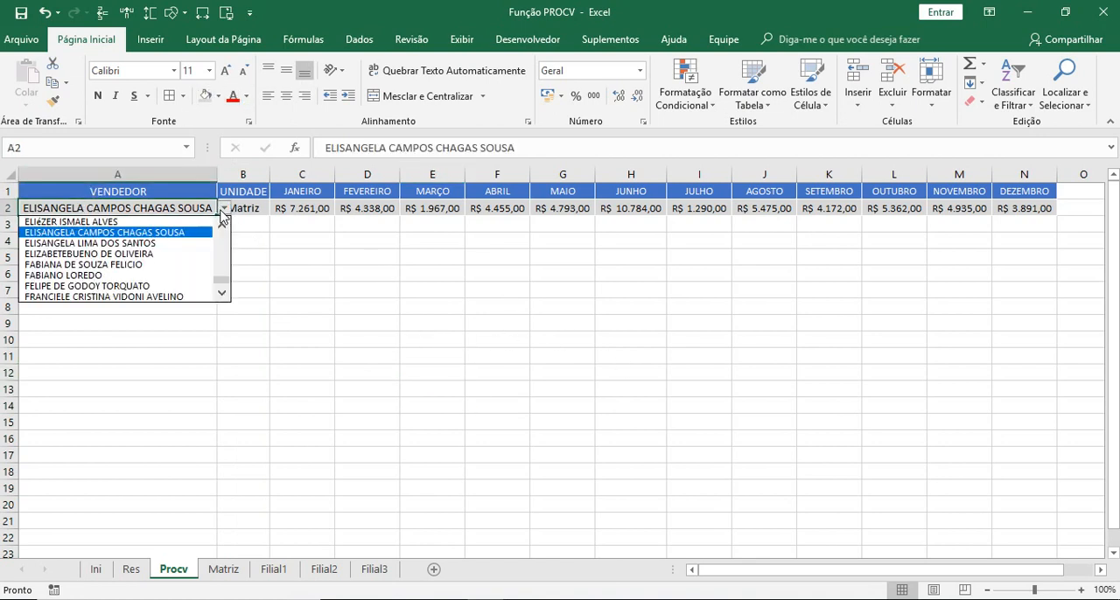
{"action": "left_click", "coordinate": [104, 249]}
{"action": "left_click", "coordinate": [304, 257]}
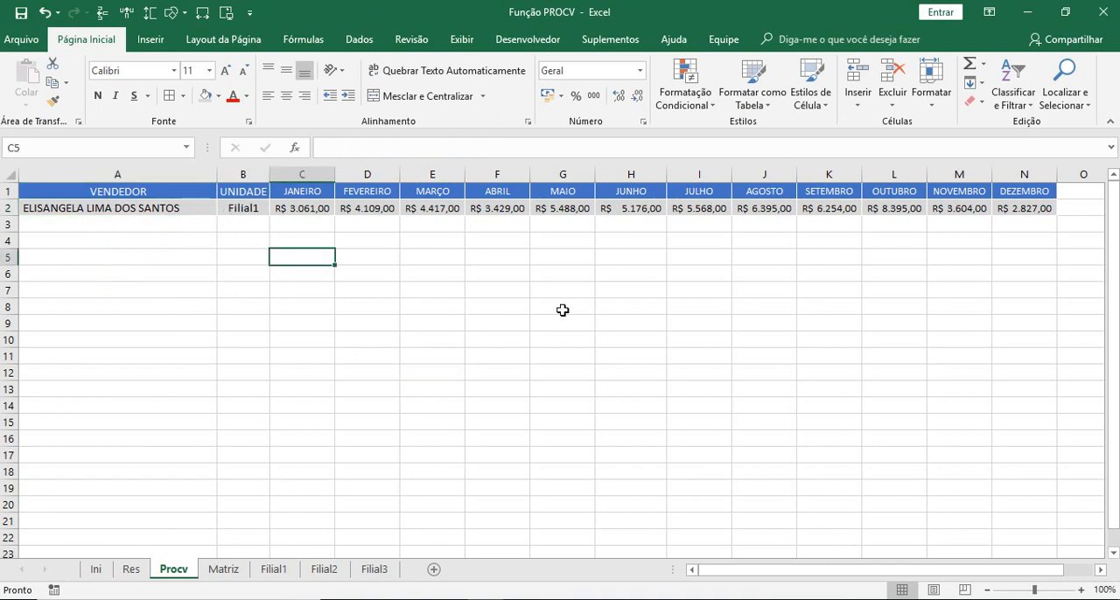
{"action": "left_click", "coordinate": [184, 209]}
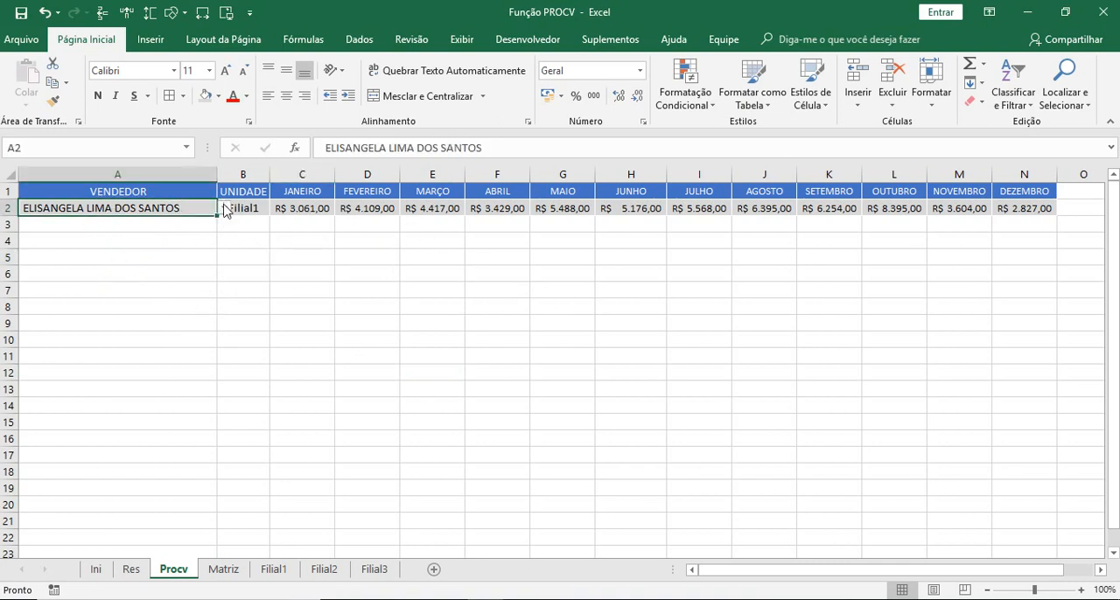
{"action": "left_click", "coordinate": [225, 208]}
{"action": "left_click", "coordinate": [145, 254]}
{"action": "left_click", "coordinate": [196, 325]}
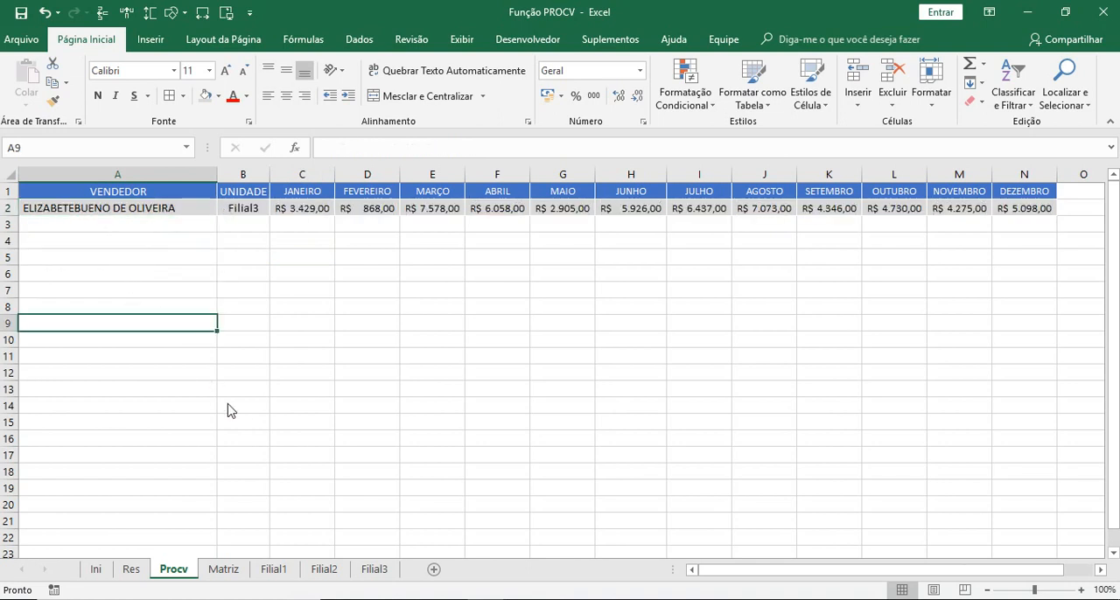
{"action": "left_click", "coordinate": [97, 208]}
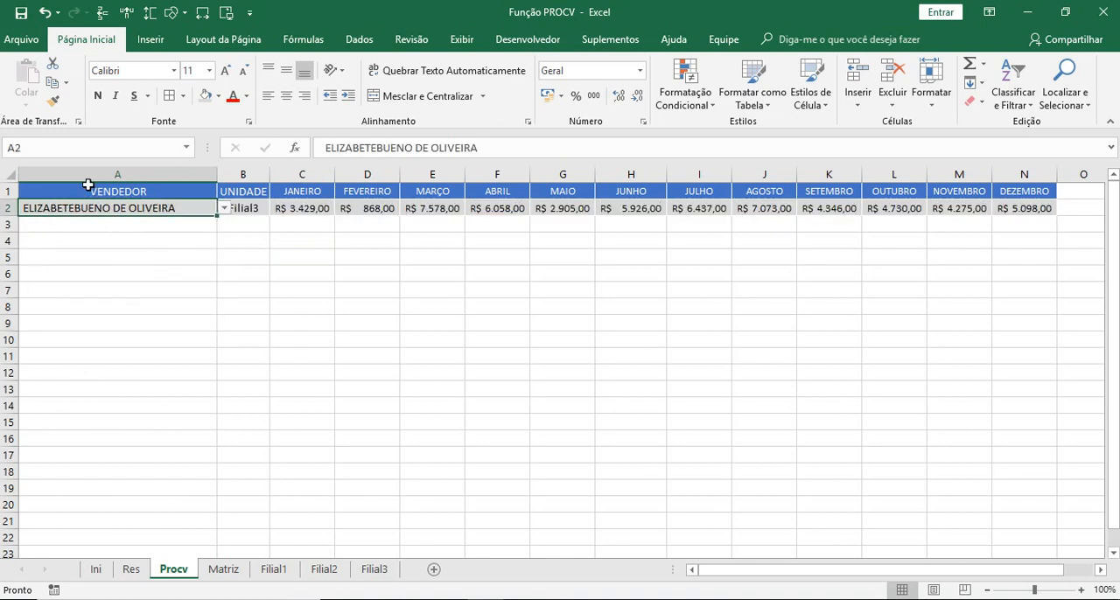
{"action": "left_click", "coordinate": [235, 227]}
{"action": "left_click_drag", "start_coordinate": [240, 227], "coordinate": [1031, 222]}
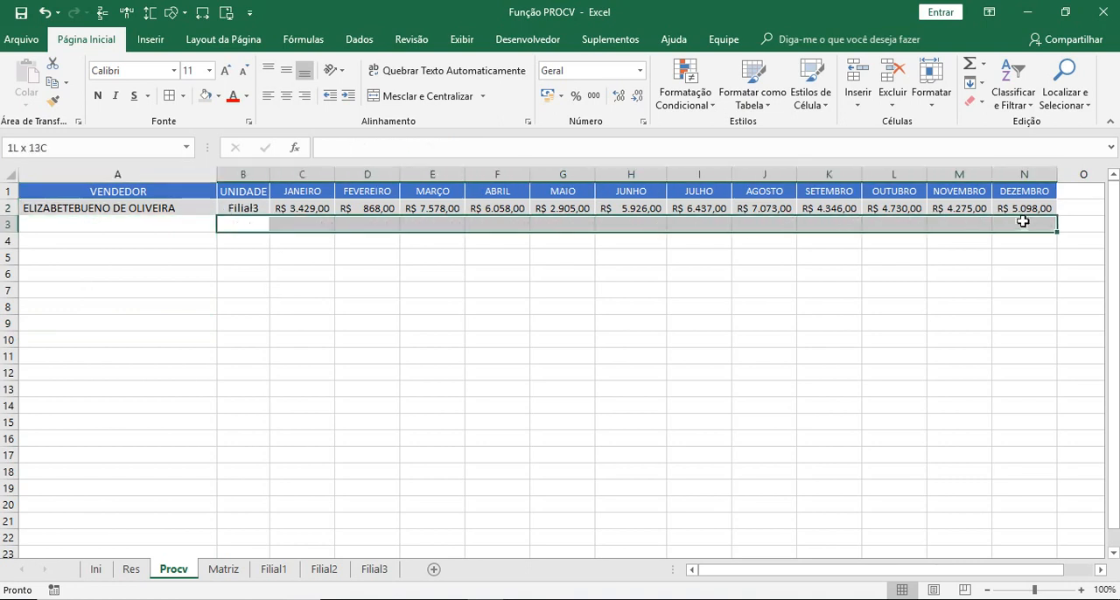
{"action": "left_click", "coordinate": [331, 330]}
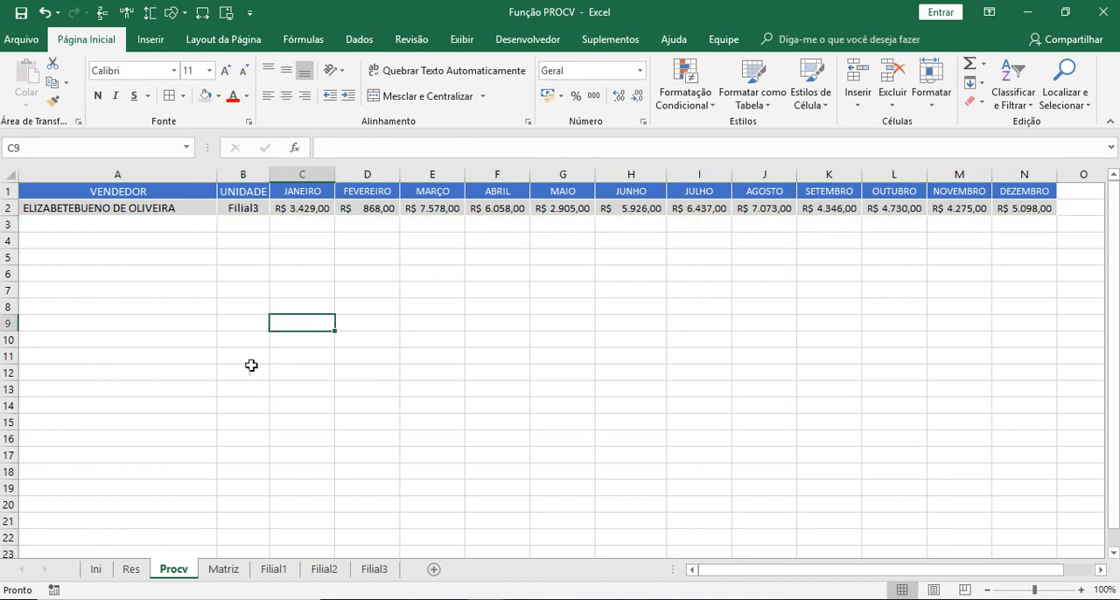
- Choose a different seller from the drop-down list in A2, and browse the entries near the list's end
{"action": "left_click", "coordinate": [96, 206]}
{"action": "left_click", "coordinate": [224, 209]}
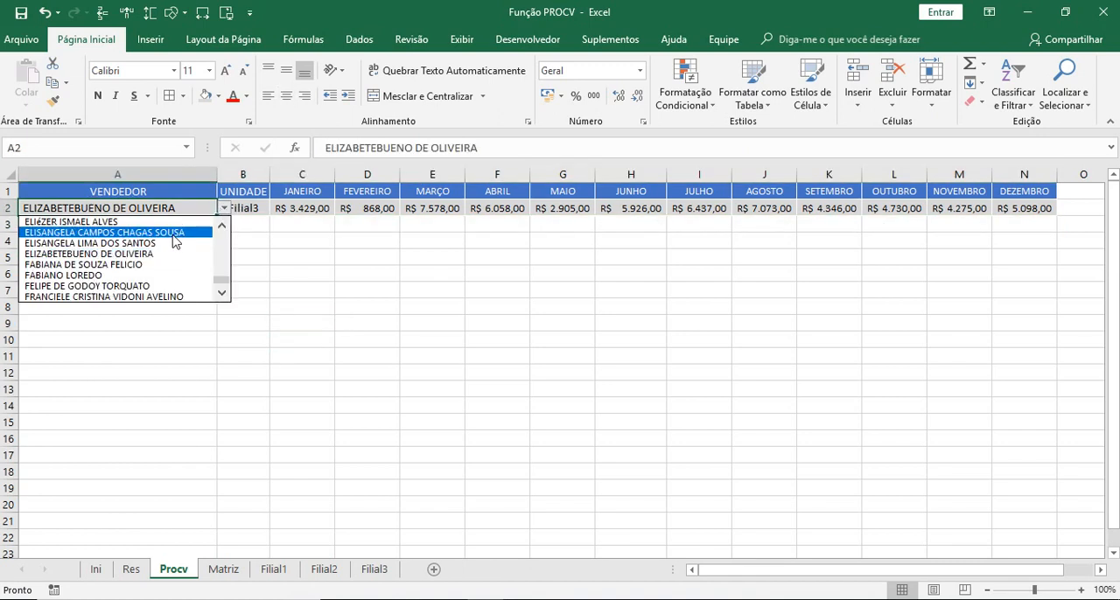
{"action": "left_click", "coordinate": [172, 233]}
{"action": "left_click", "coordinate": [224, 209]}
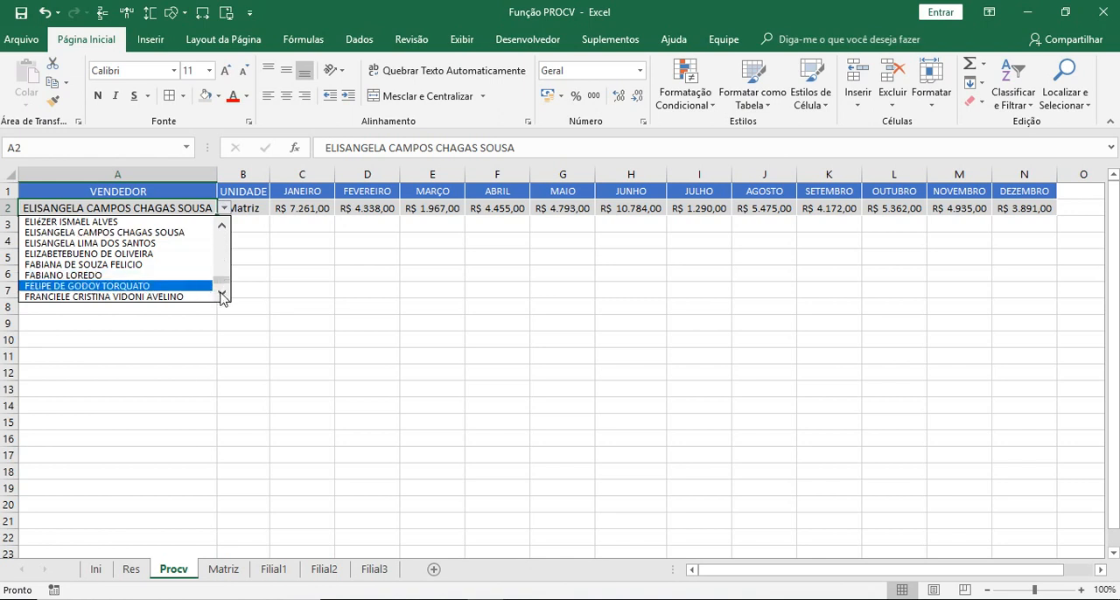
{"action": "mouse_move", "coordinate": [222, 287]}
{"action": "left_mouse_down"}
{"action": "mouse_move", "coordinate": [218, 238]}
{"action": "mouse_move", "coordinate": [212, 298]}
{"action": "left_mouse_up"}
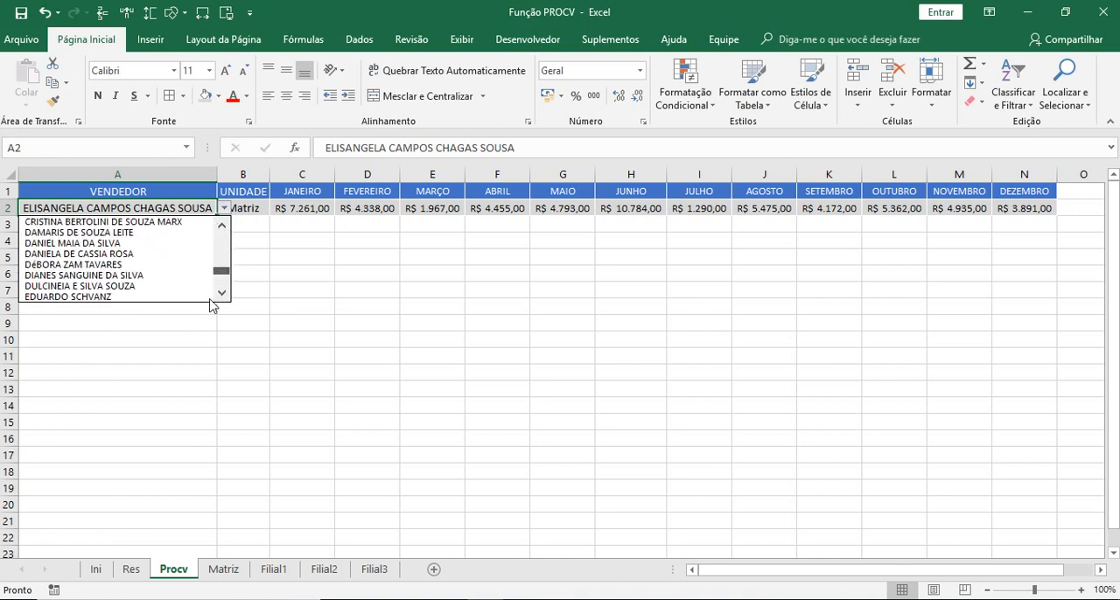
{"action": "left_click", "coordinate": [238, 224]}
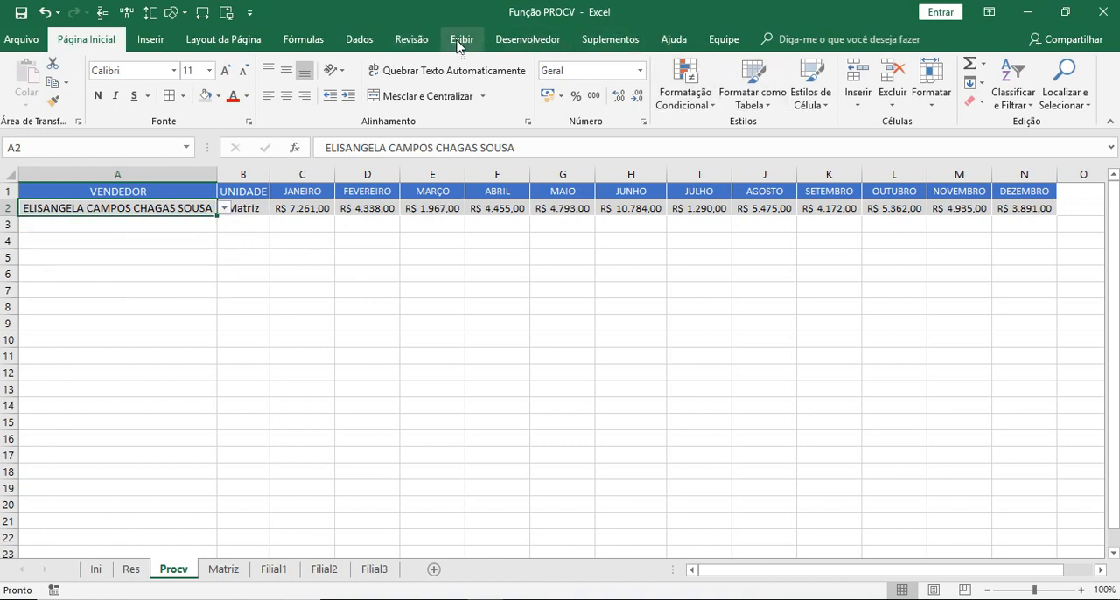
- Extend the source of the list validation in A2 to =Res!$A$2:$A$53
{"action": "left_click", "coordinate": [358, 39]}
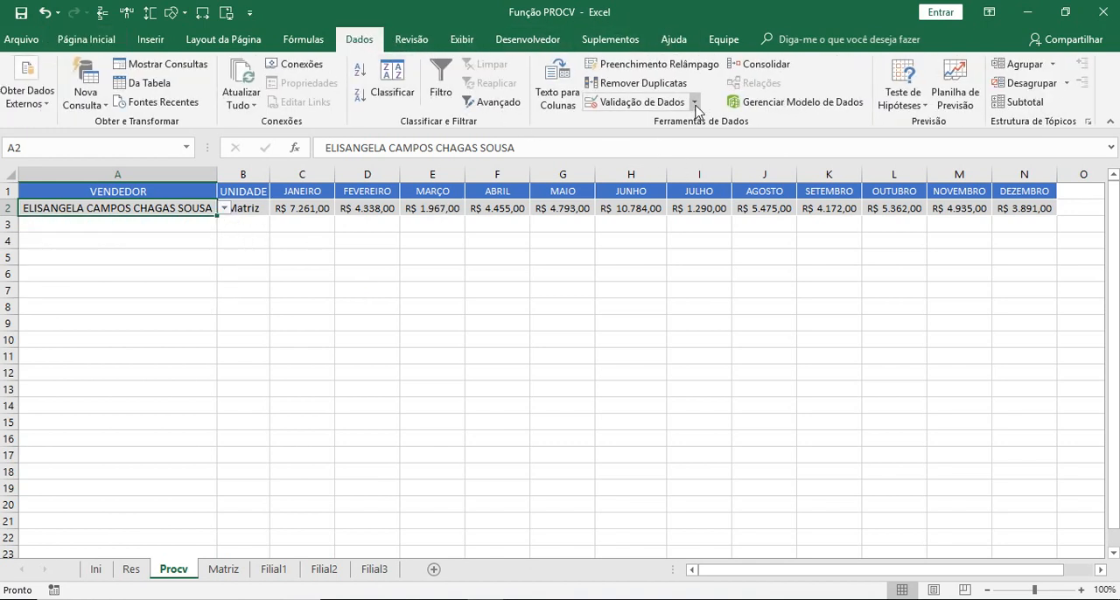
{"action": "left_click", "coordinate": [695, 103]}
{"action": "left_click", "coordinate": [652, 123]}
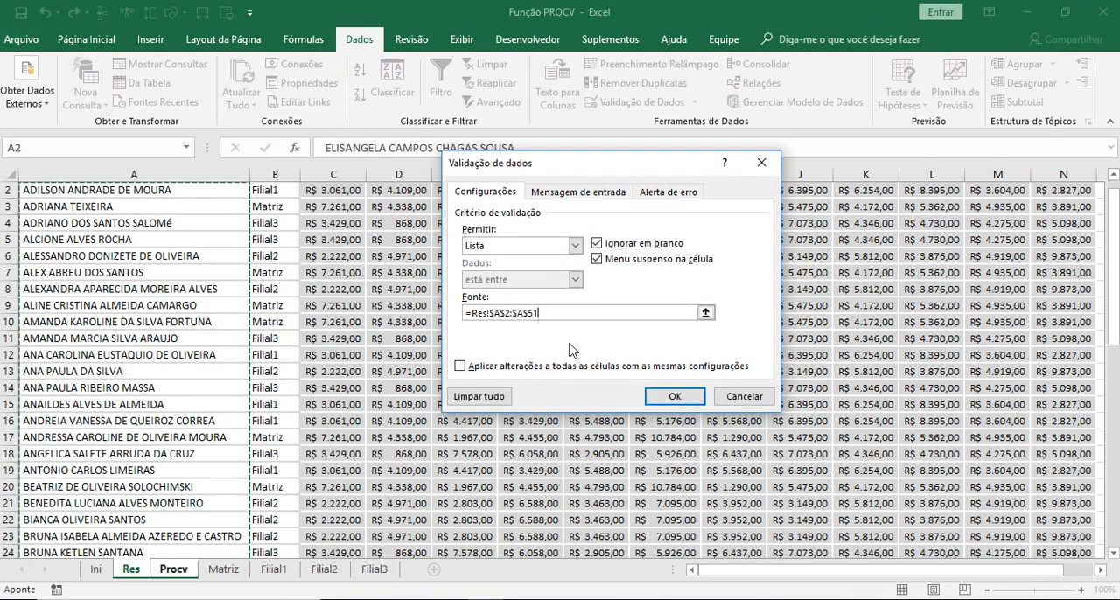
{"action": "key", "text": "BackSpace"}
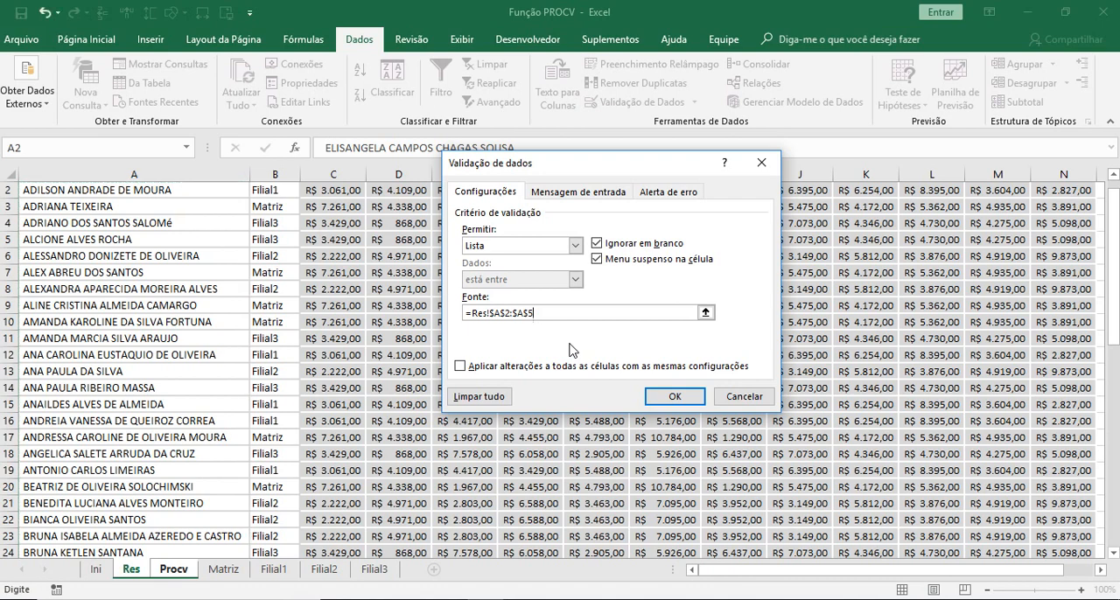
{"action": "key", "text": "Return"}
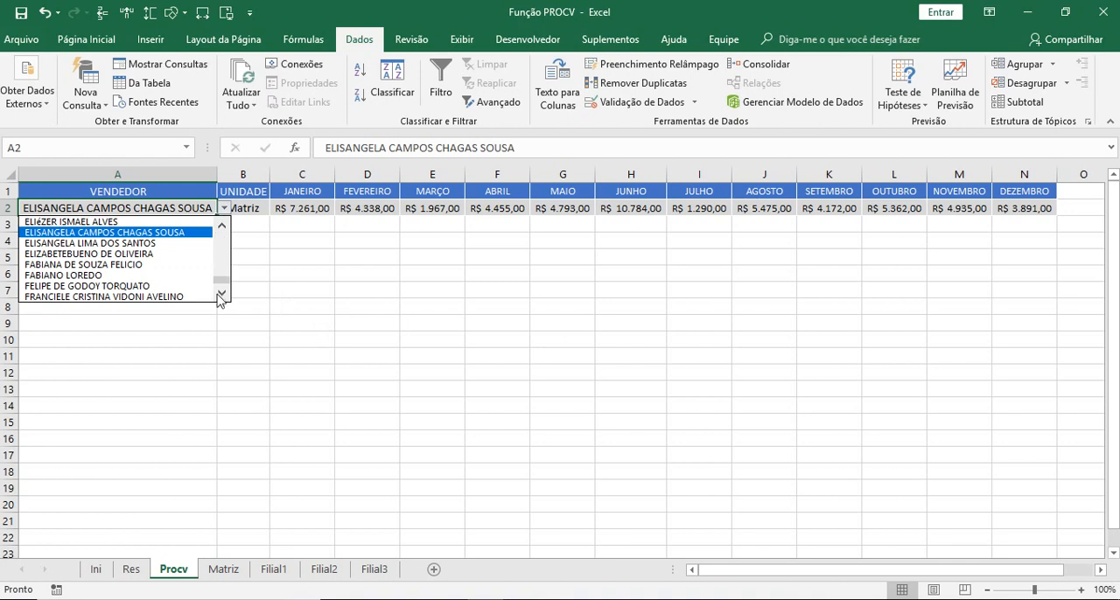
- Compare the end of the A2 drop-down list with the last seller rows on the Res sheet
{"action": "left_click_drag", "start_coordinate": [223, 276], "coordinate": [228, 298]}
{"action": "left_click", "coordinate": [222, 295]}
{"action": "left_click_drag", "start_coordinate": [220, 284], "coordinate": [212, 309]}
{"action": "left_click", "coordinate": [305, 358]}
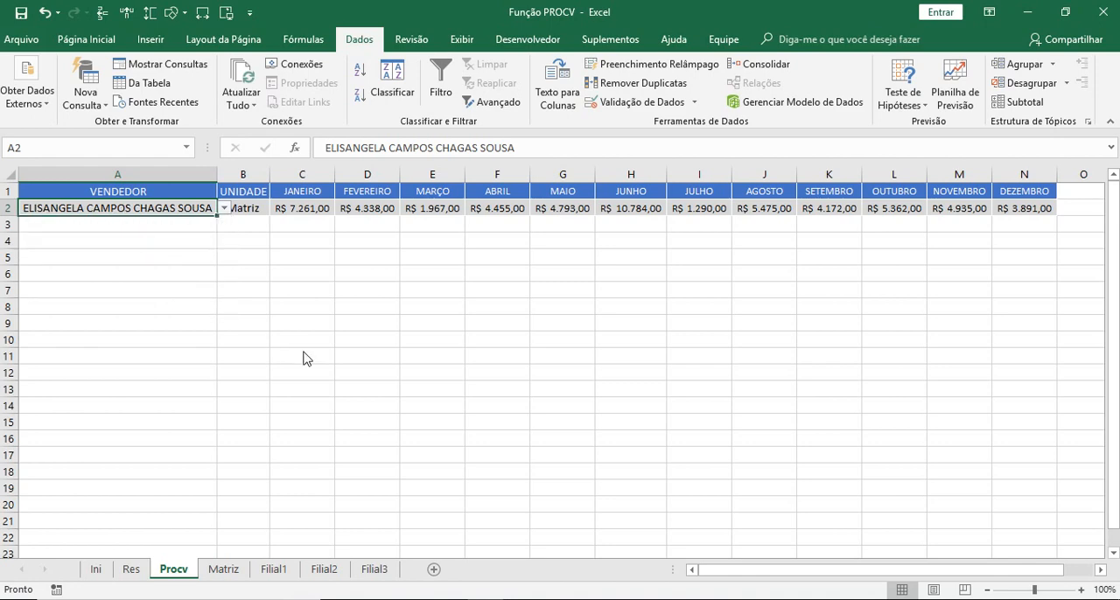
{"action": "left_click", "coordinate": [130, 569]}
{"action": "left_click_drag", "start_coordinate": [1112, 280], "coordinate": [1104, 556]}
{"action": "left_click", "coordinate": [48, 535]}
{"action": "scroll", "coordinate": [157, 433], "scroll_direction": "down", "scroll_amount": 4}
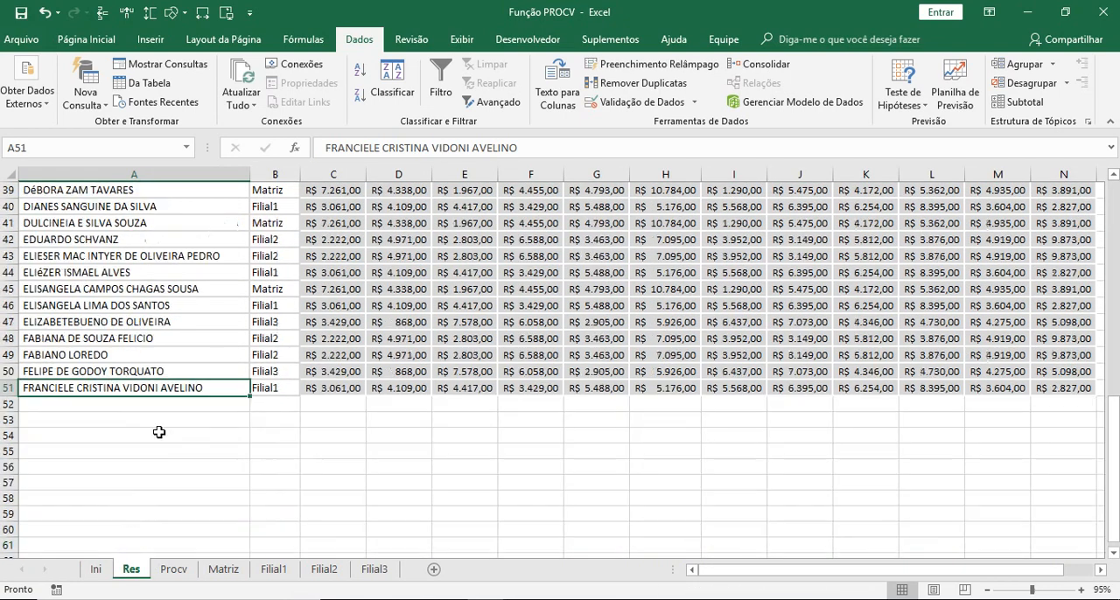
{"action": "key", "text": "Down"}
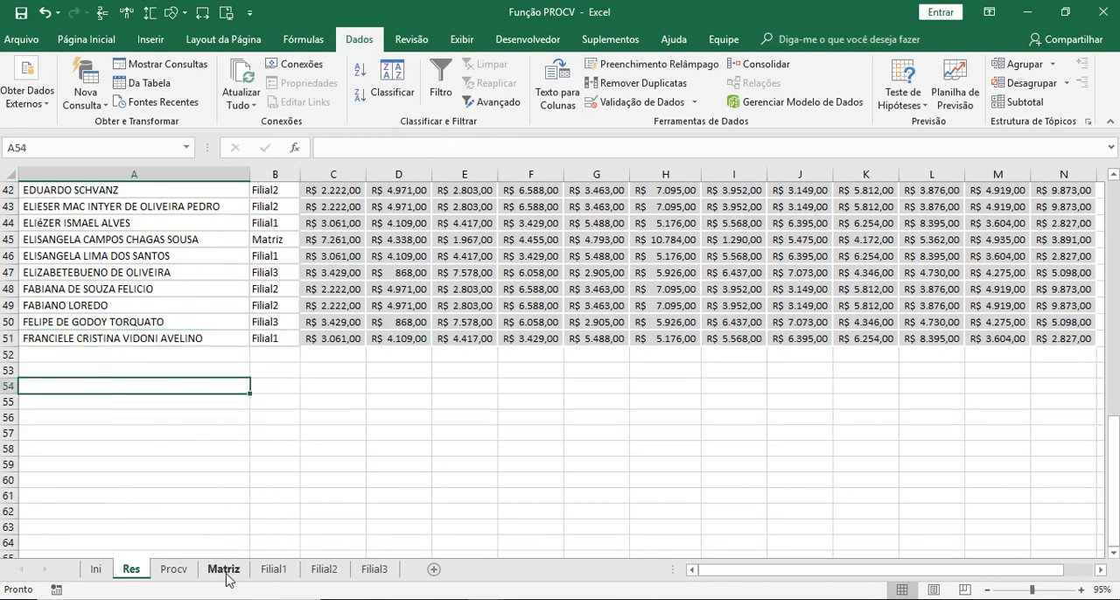
- Set the list validation source of A2 on the Procv sheet to =Res!$A$2:$A$55 and check the end of its drop-down list
{"action": "left_click", "coordinate": [173, 569]}
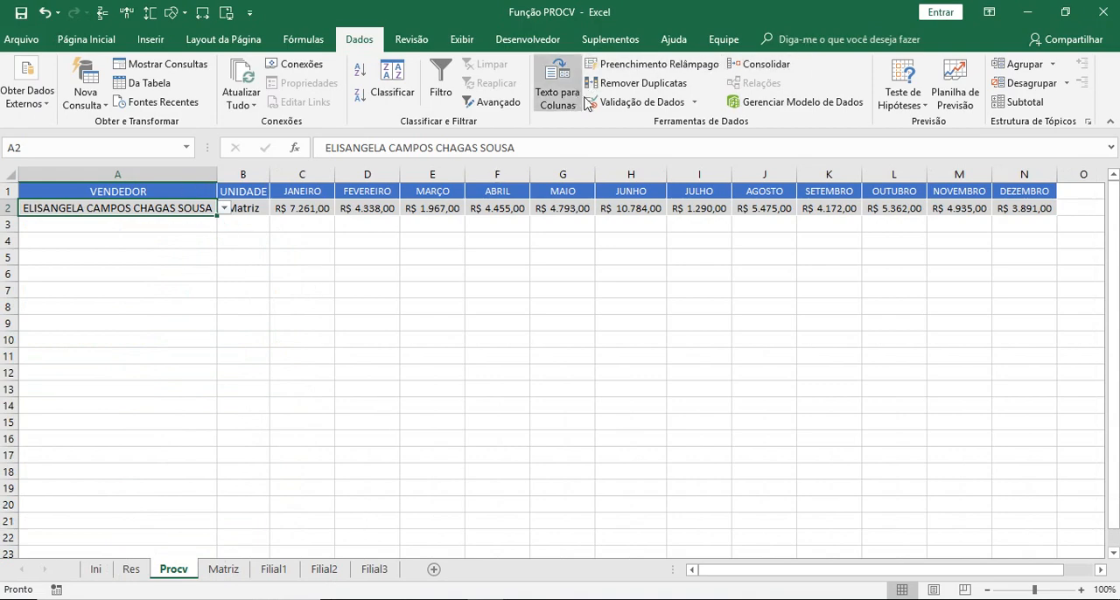
{"action": "left_click", "coordinate": [652, 102]}
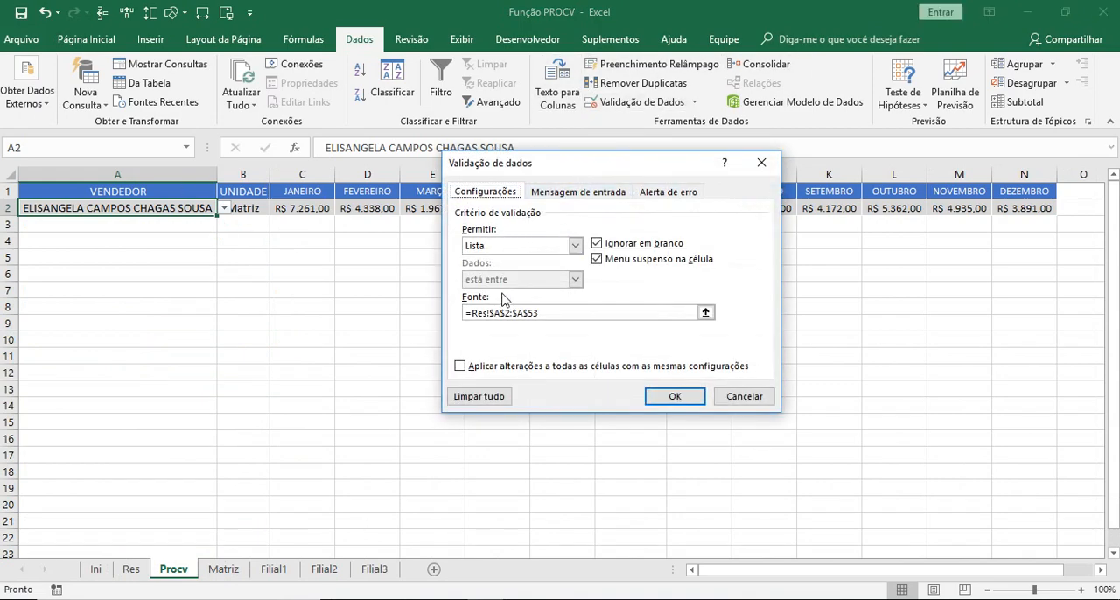
{"action": "left_click", "coordinate": [538, 321]}
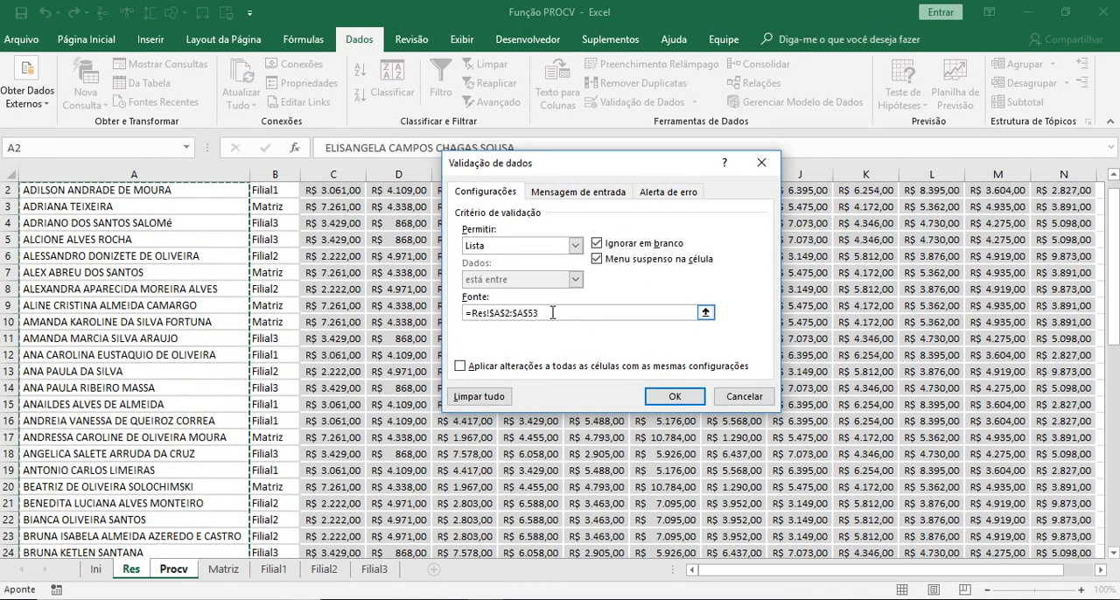
{"action": "left_click_drag", "start_coordinate": [1113, 269], "coordinate": [1088, 497]}
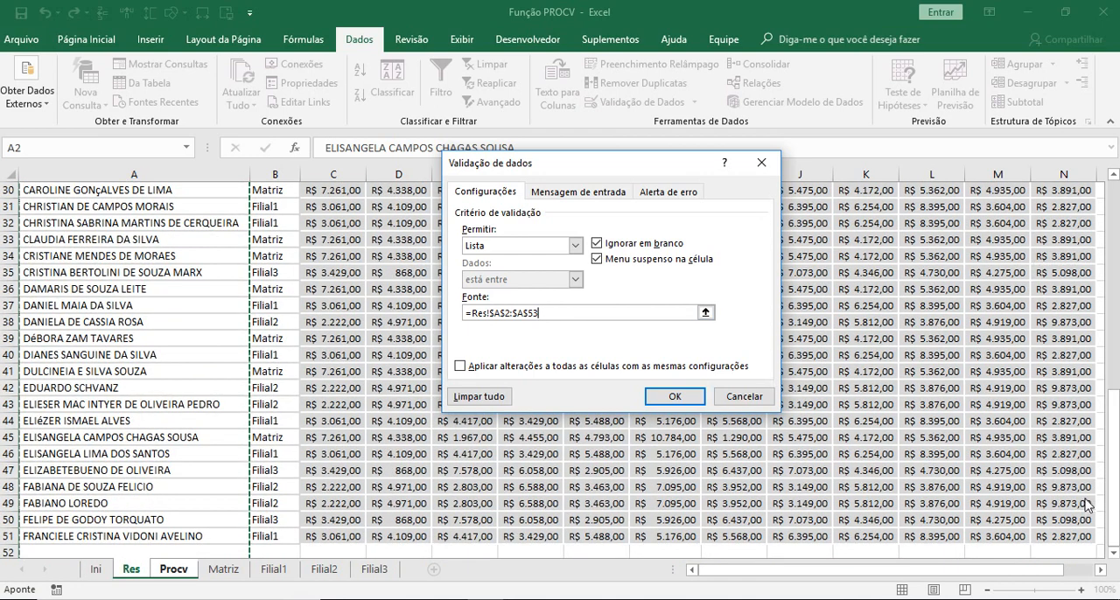
{"action": "left_click_drag", "start_coordinate": [1113, 554], "coordinate": [1114, 555]}
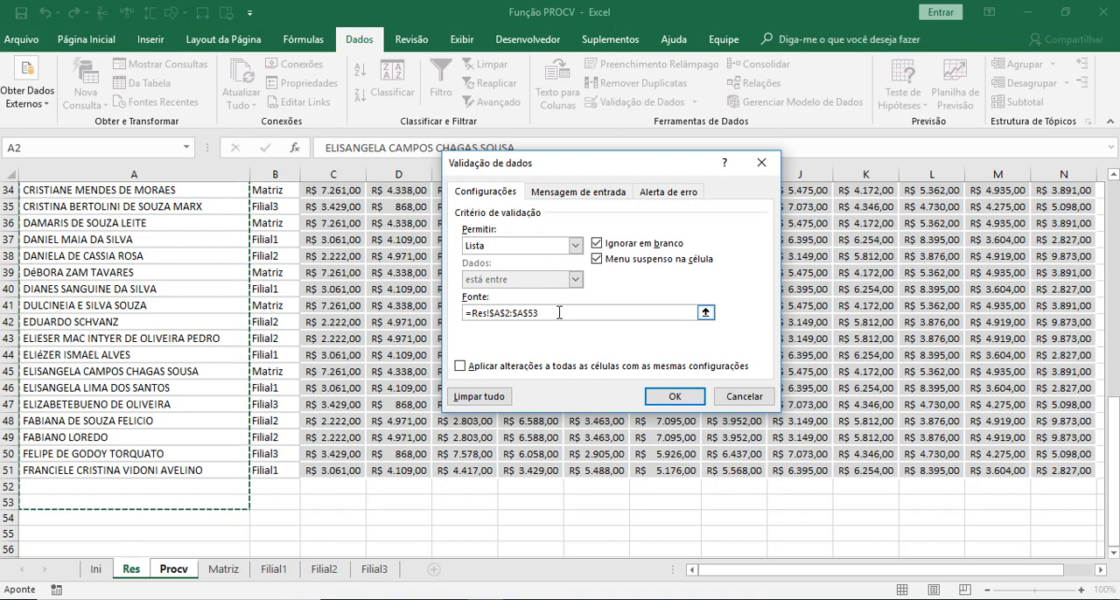
{"action": "key", "text": "BackSpace"}
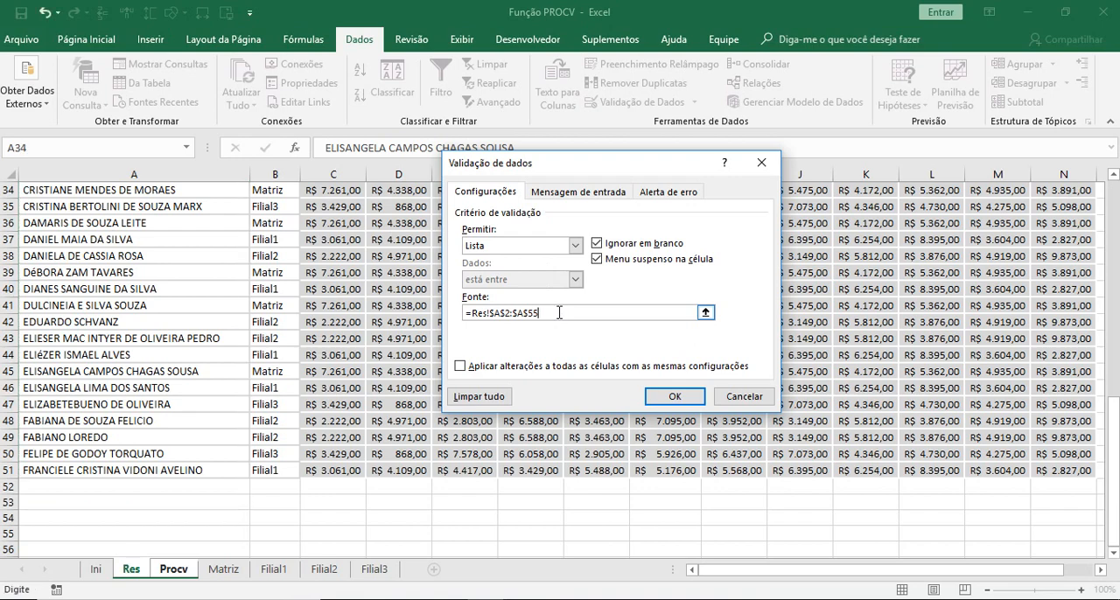
{"action": "left_click", "coordinate": [664, 398]}
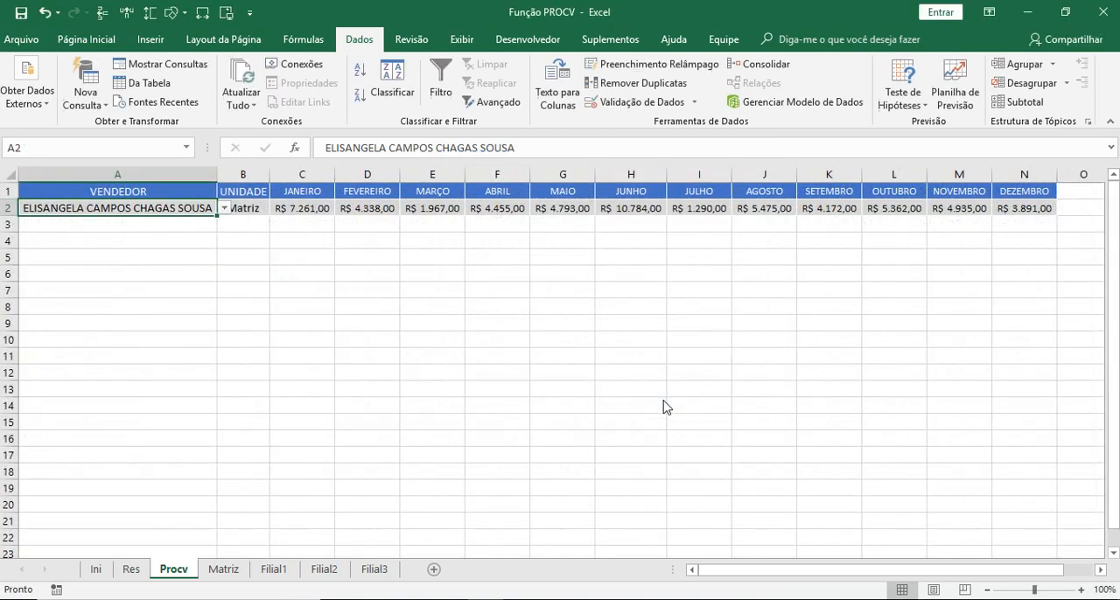
{"action": "left_click", "coordinate": [225, 210]}
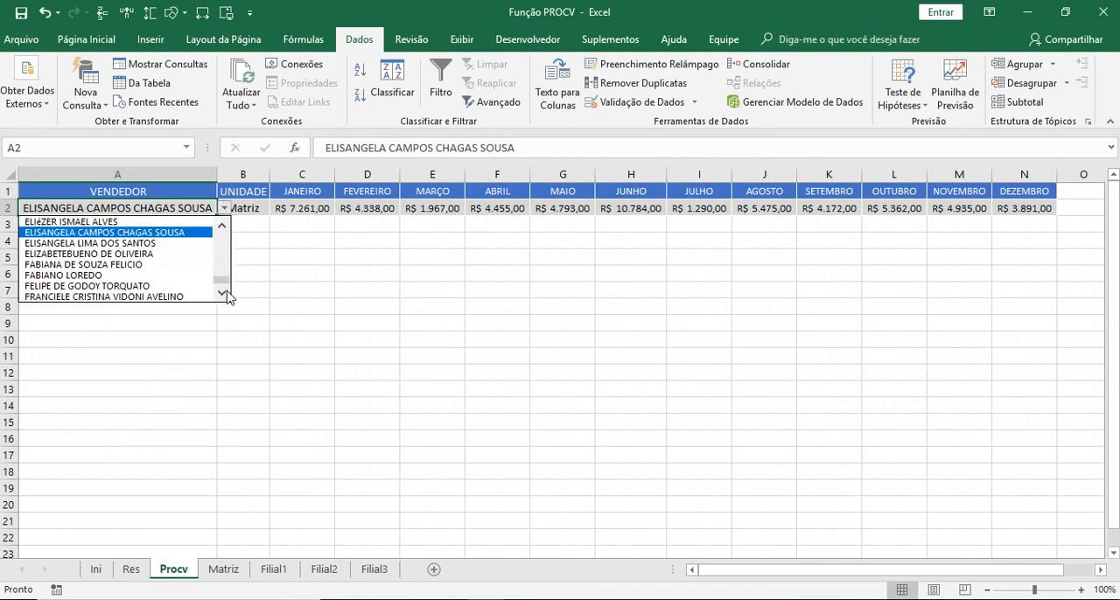
{"action": "mouse_move", "coordinate": [221, 279]}
{"action": "left_mouse_down"}
{"action": "mouse_move", "coordinate": [234, 218]}
{"action": "mouse_move", "coordinate": [229, 296]}
{"action": "left_mouse_up"}
- Change the end row of the source range in the list validation of A2
{"action": "left_click", "coordinate": [643, 106]}
{"action": "left_click", "coordinate": [639, 102]}
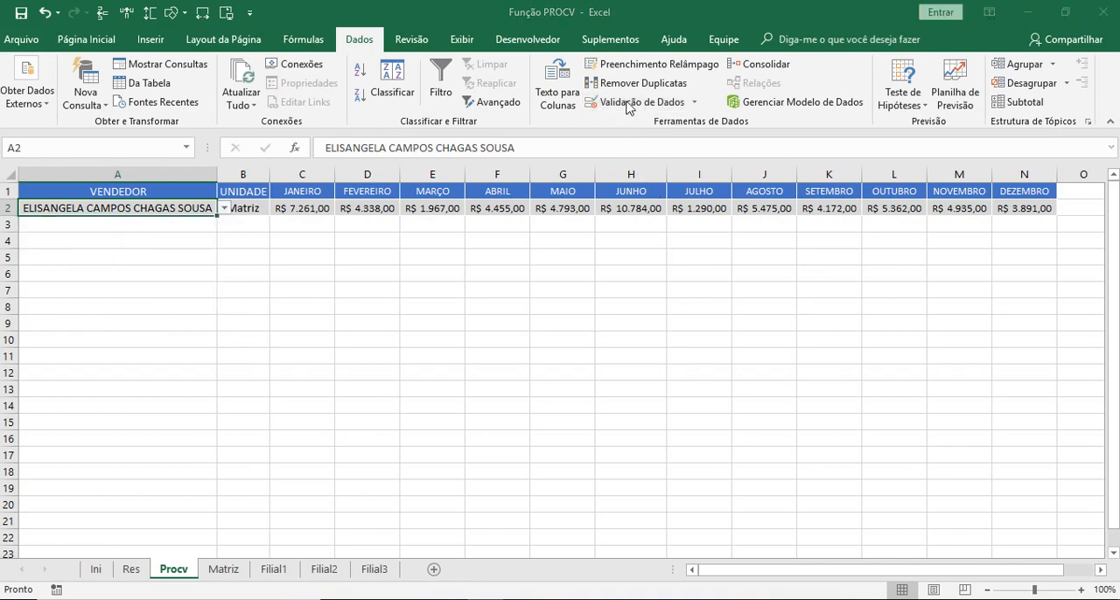
{"action": "left_click", "coordinate": [576, 312]}
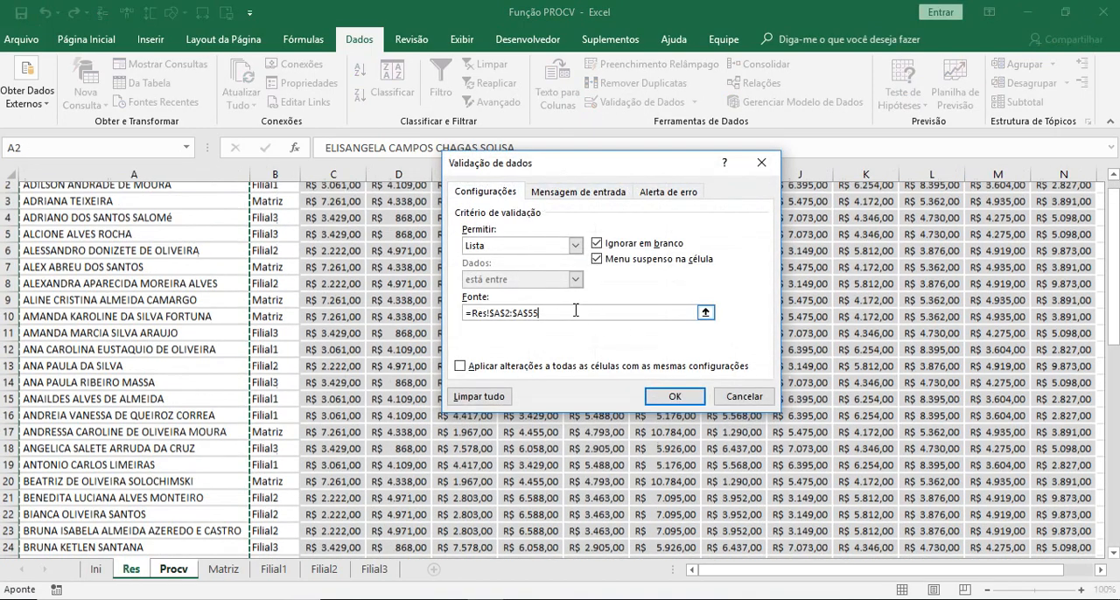
{"action": "key", "text": "BackSpace"}
{"action": "key", "text": "Return"}
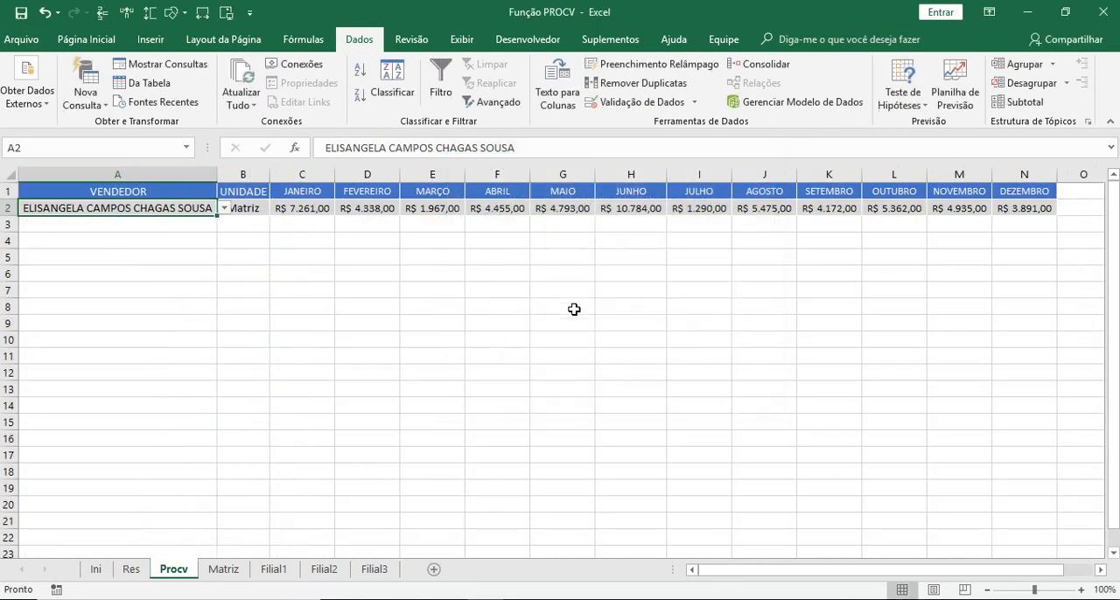
- Copy the last seller's name on the Res sheet from A51 to A55 and clear the original cell
{"action": "left_click", "coordinate": [130, 570]}
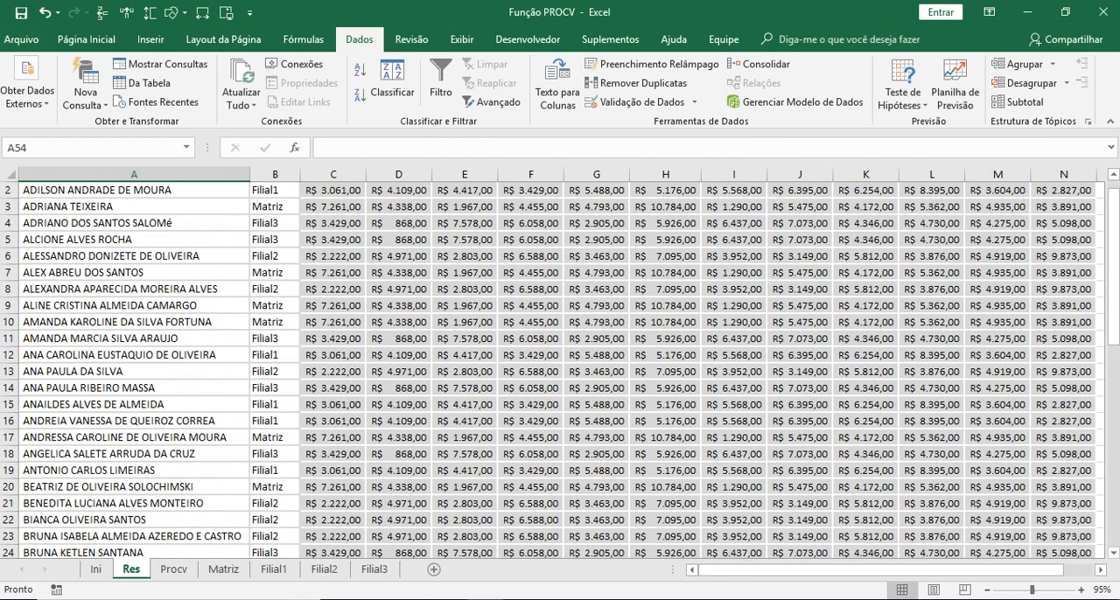
{"action": "left_click_drag", "start_coordinate": [1112, 309], "coordinate": [1099, 547]}
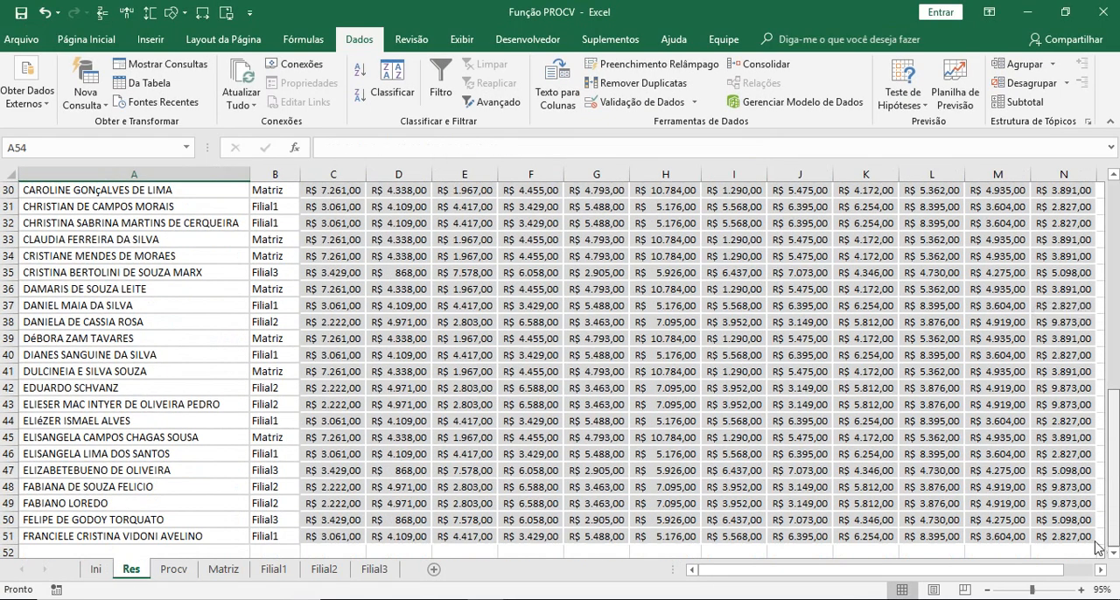
{"action": "left_click", "coordinate": [93, 538]}
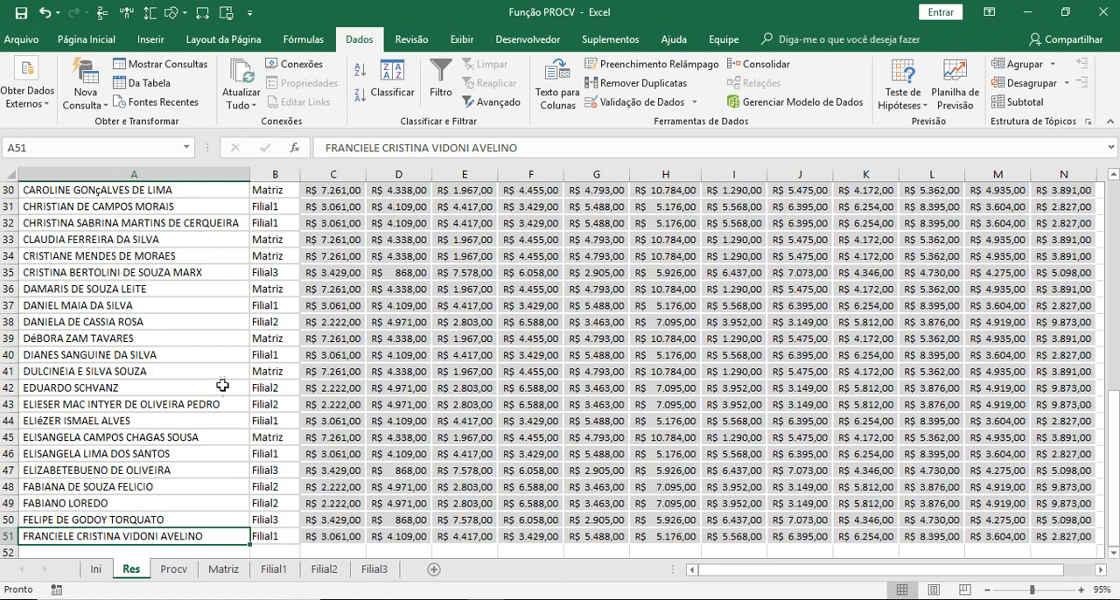
{"action": "scroll", "coordinate": [223, 386], "scroll_direction": "down", "scroll_amount": 1}
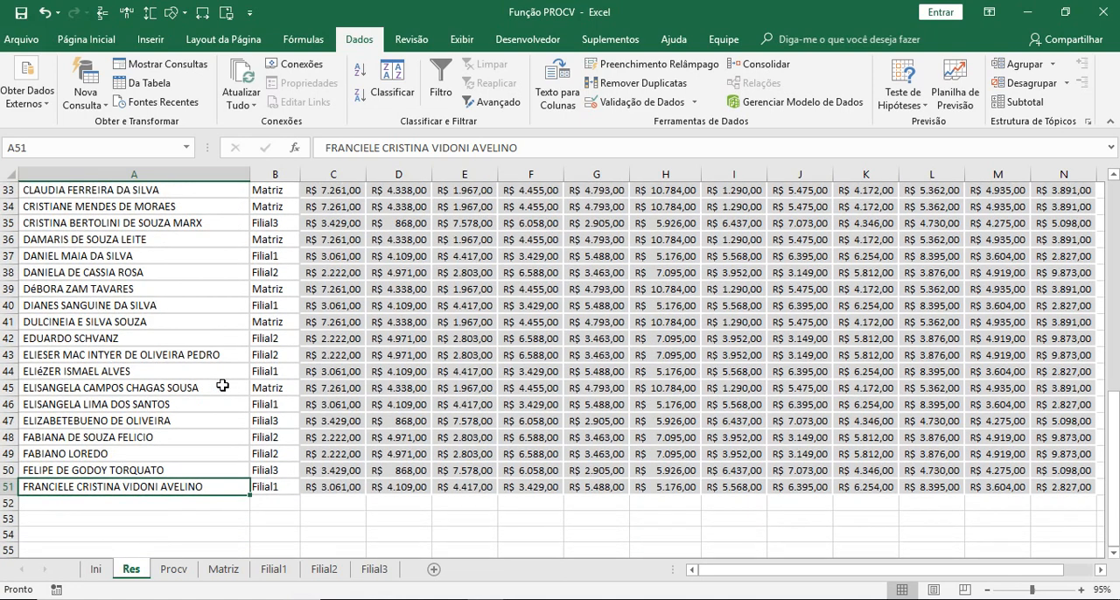
{"action": "key", "text": "ctrl+c"}
{"action": "left_click", "coordinate": [86, 544]}
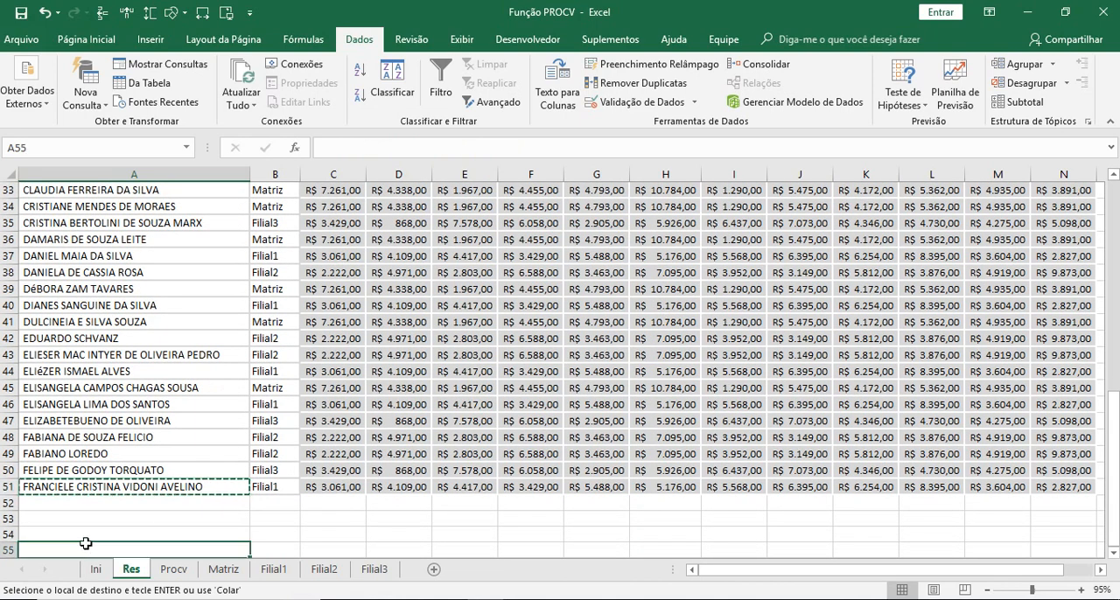
{"action": "key", "text": "ctrl+v"}
{"action": "left_click", "coordinate": [44, 487]}
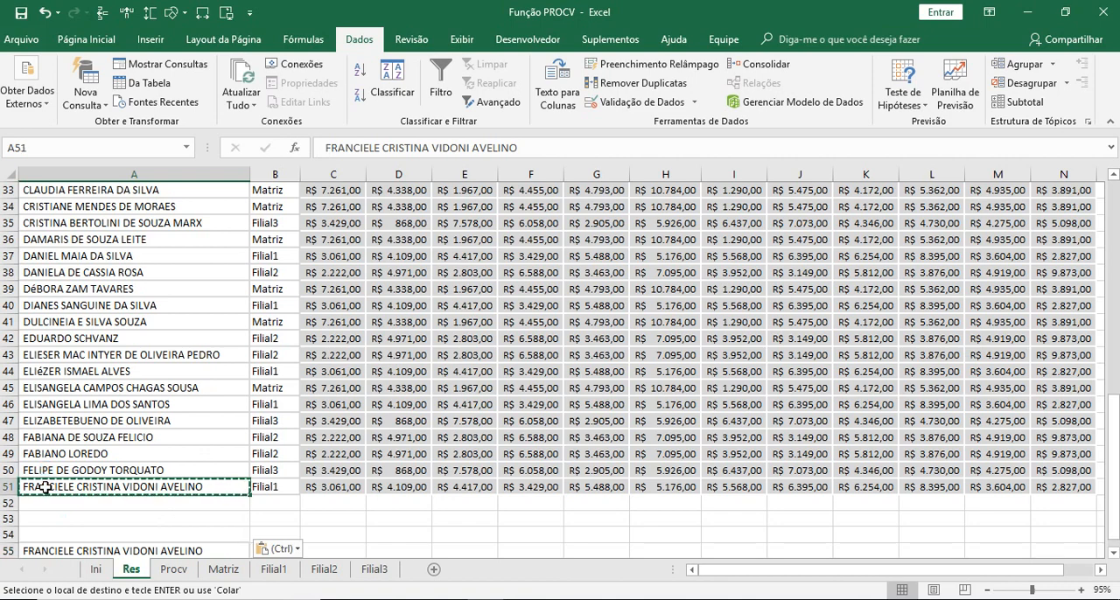
{"action": "key", "text": "Escape"}
{"action": "key", "text": "Delete"}
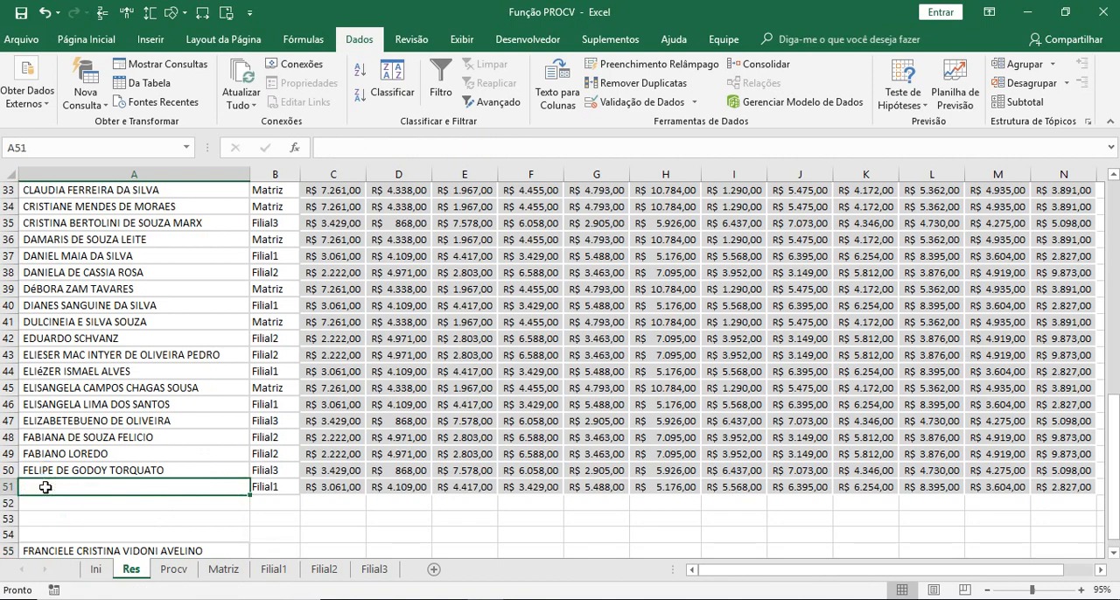
- Test the lookup row on the Procv sheet by choosing the blank entry from the drop-down list in A2
{"action": "left_click", "coordinate": [173, 570]}
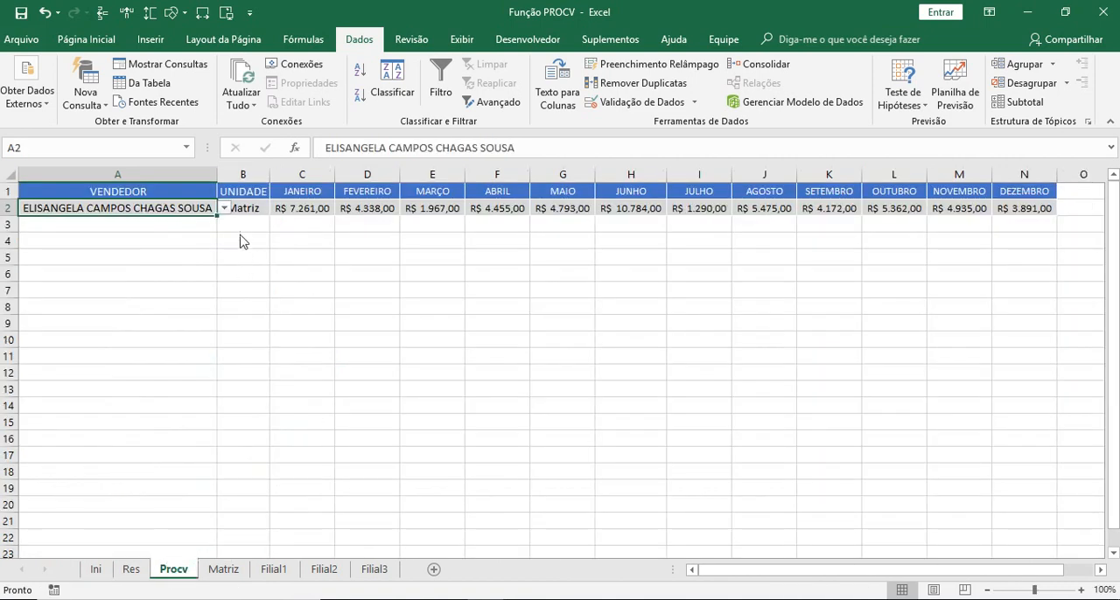
{"action": "left_click", "coordinate": [225, 209]}
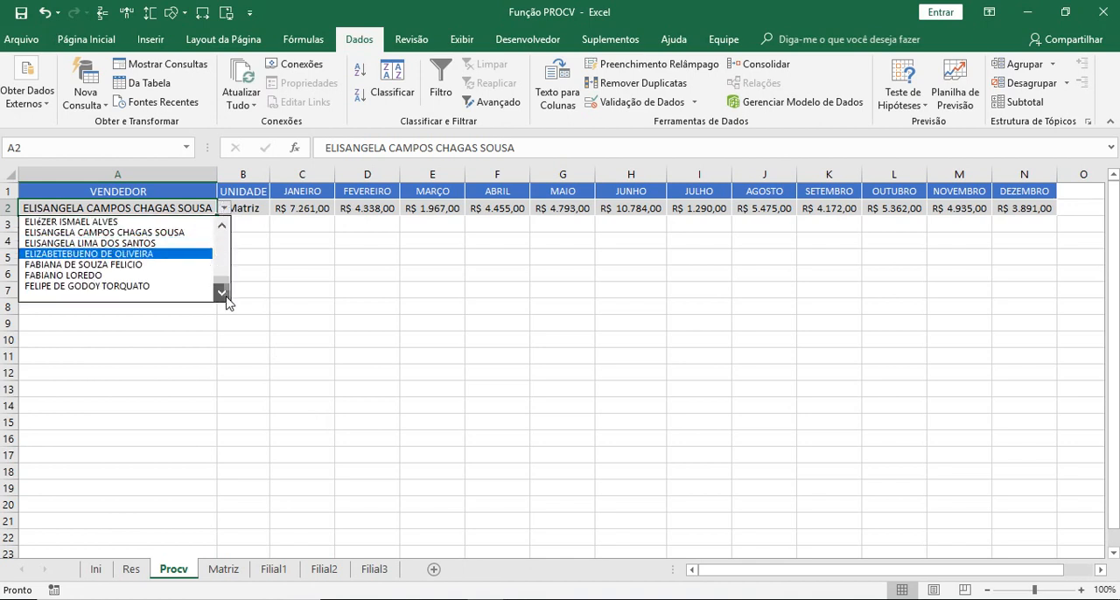
{"action": "left_click", "coordinate": [76, 298]}
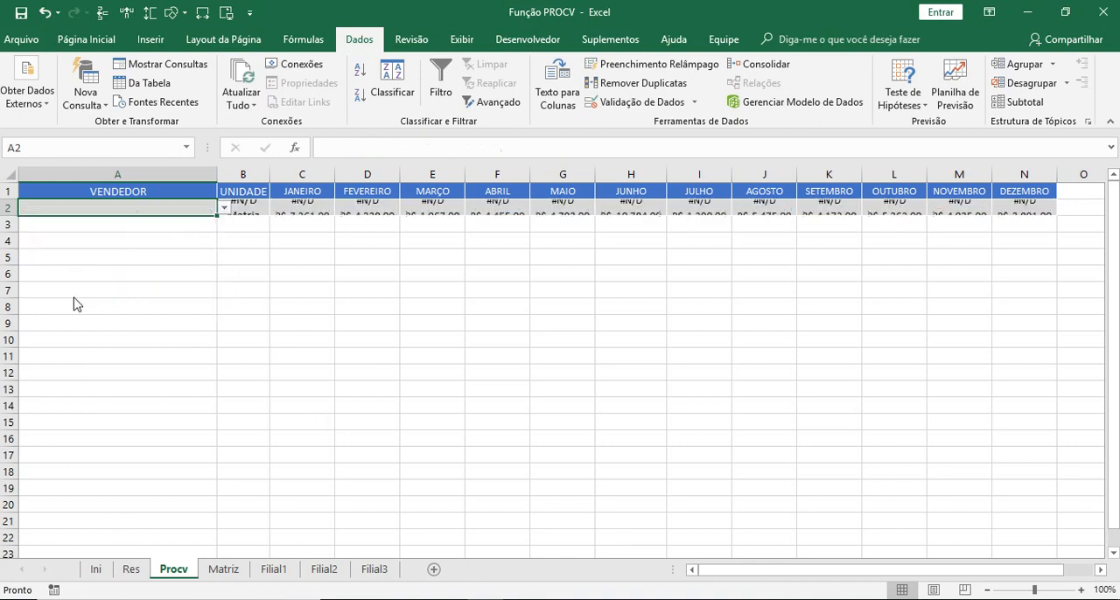
{"action": "left_click", "coordinate": [326, 244]}
{"action": "left_click", "coordinate": [209, 208]}
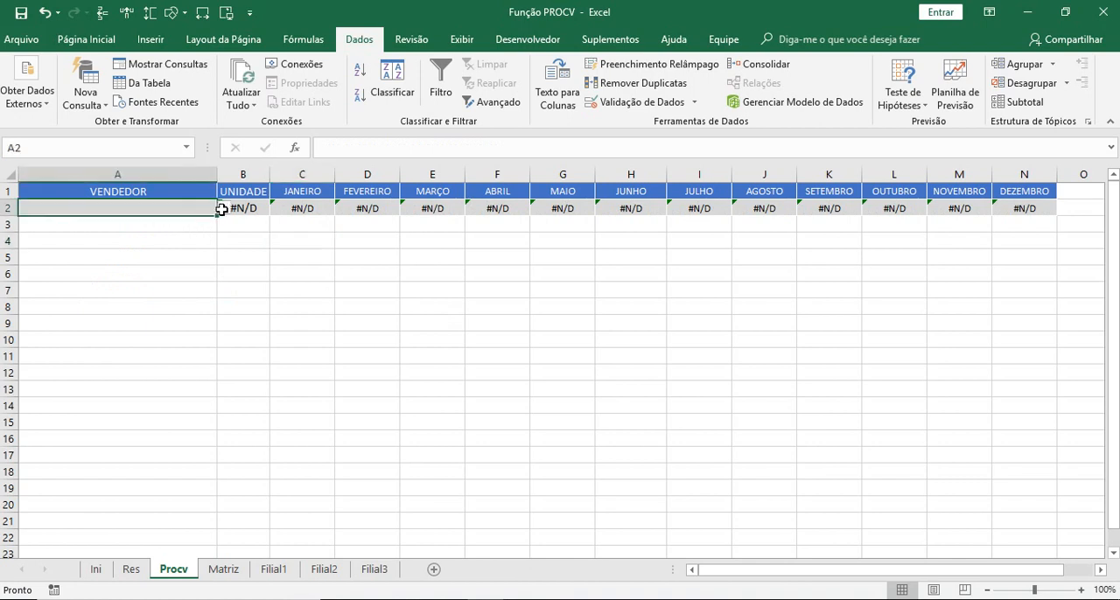
- Test the PROCV row by choosing the last named seller and the blank entry from the drop-down list in A2
{"action": "left_click", "coordinate": [225, 208]}
{"action": "left_click", "coordinate": [99, 291]}
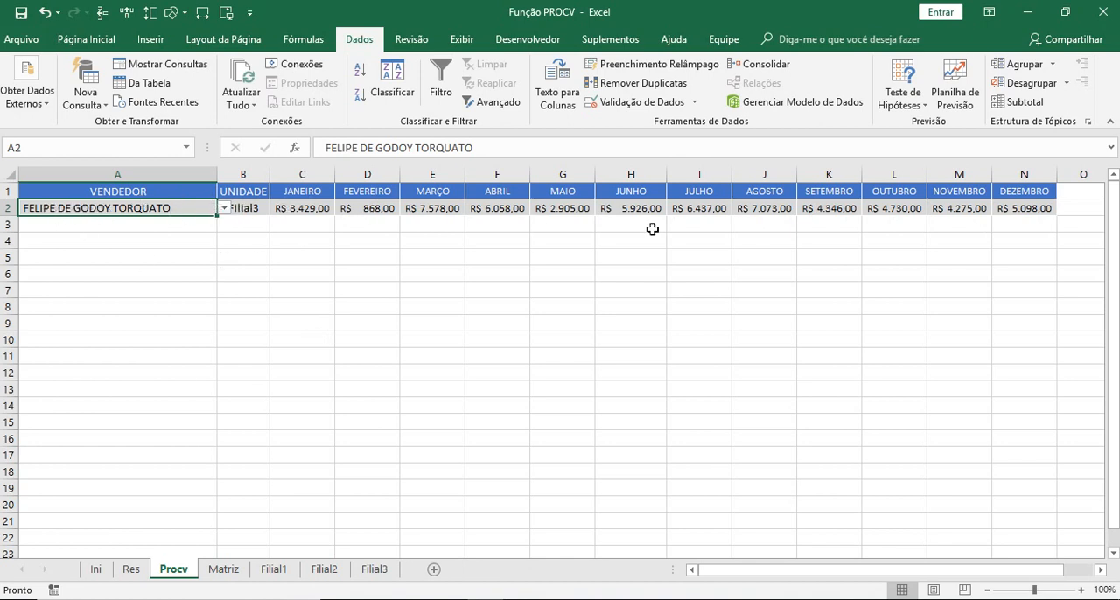
{"action": "left_click", "coordinate": [226, 210]}
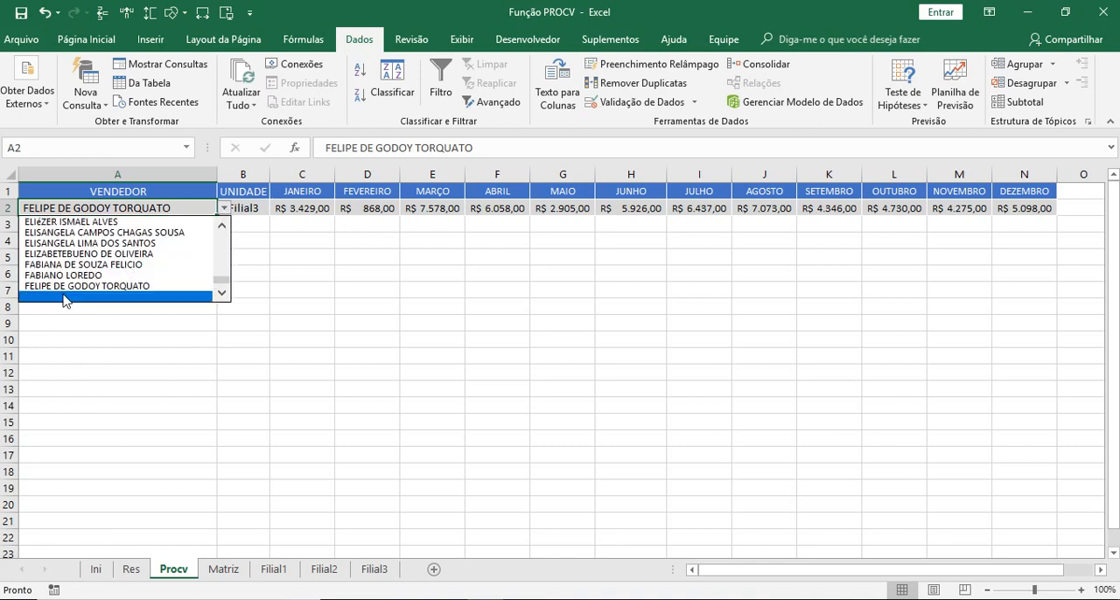
{"action": "left_click", "coordinate": [64, 298]}
{"action": "left_click", "coordinate": [232, 341]}
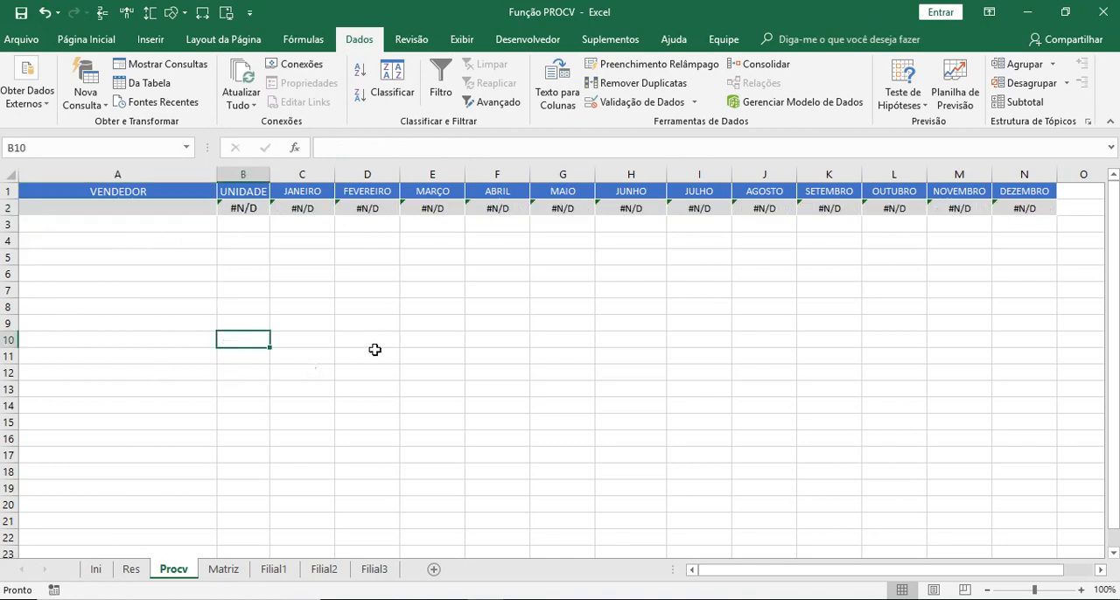
{"action": "left_click", "coordinate": [208, 207]}
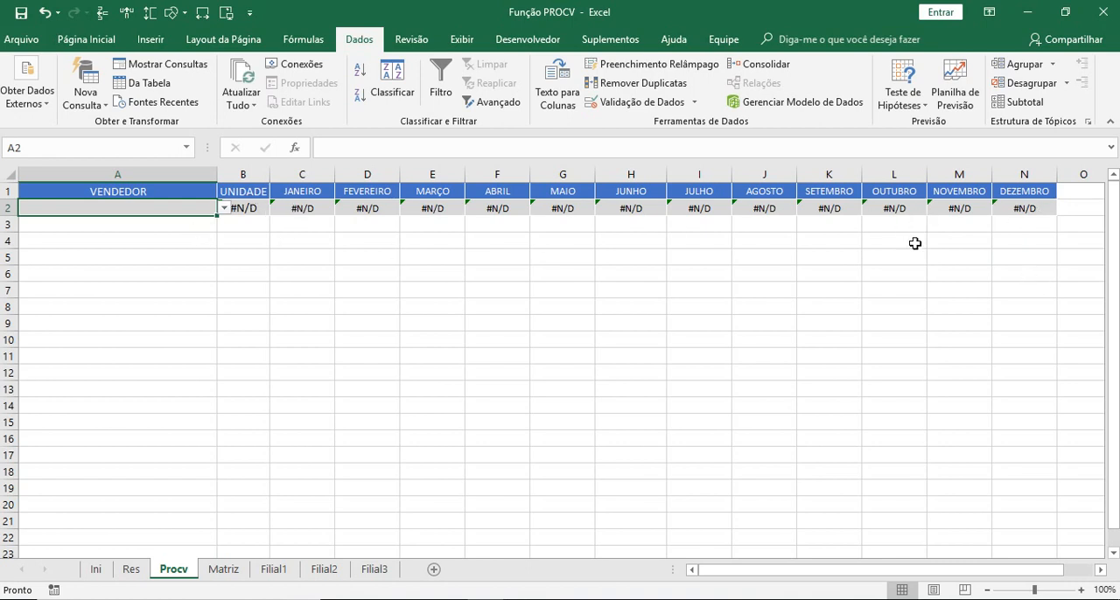
- Wrap the PROCV formula in B2 in SEERRO with "" as the value returned on error
{"action": "left_click", "coordinate": [253, 208]}
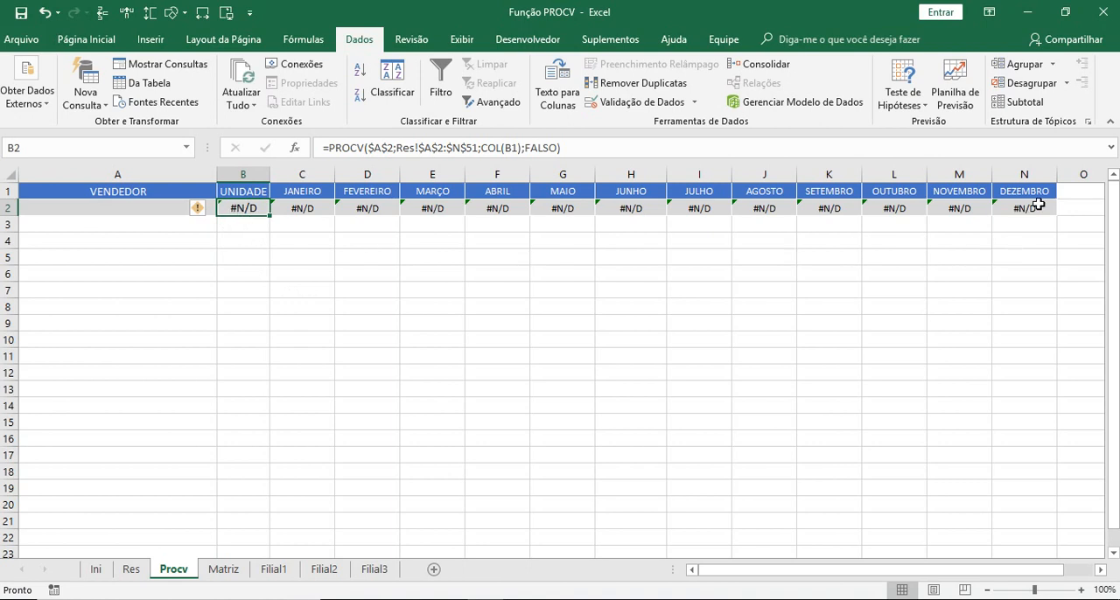
{"action": "left_click", "coordinate": [328, 147]}
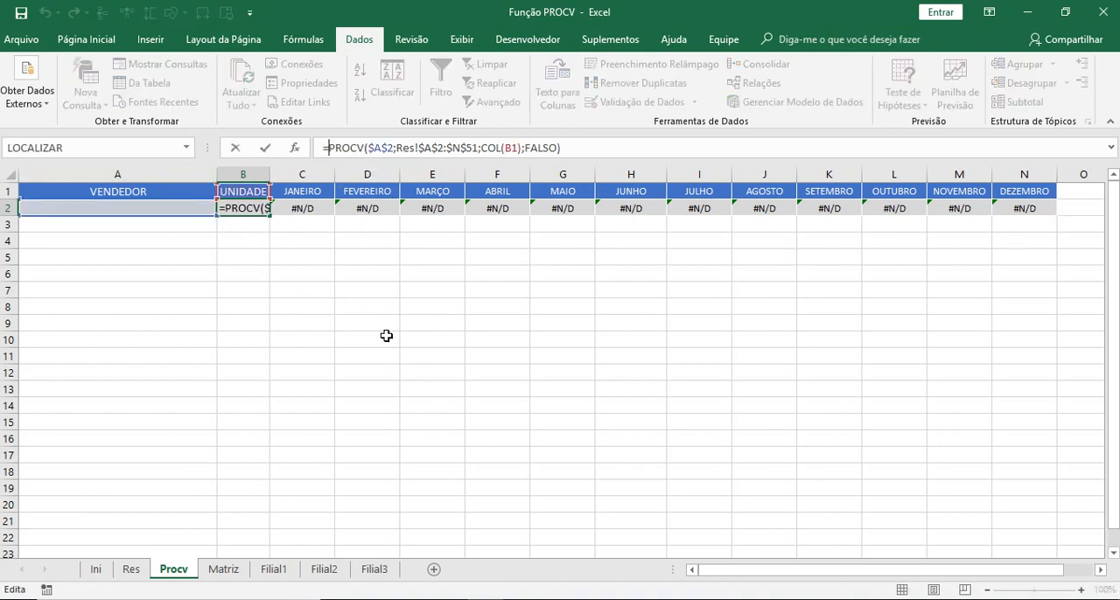
{"action": "type", "text": "SEE"}
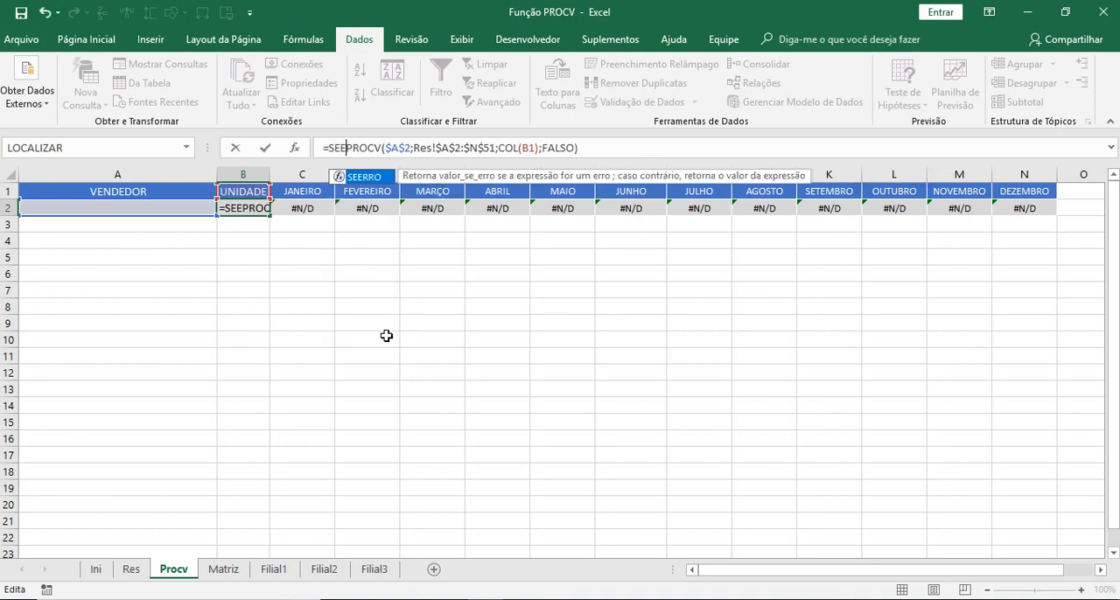
{"action": "key", "text": "Tab"}
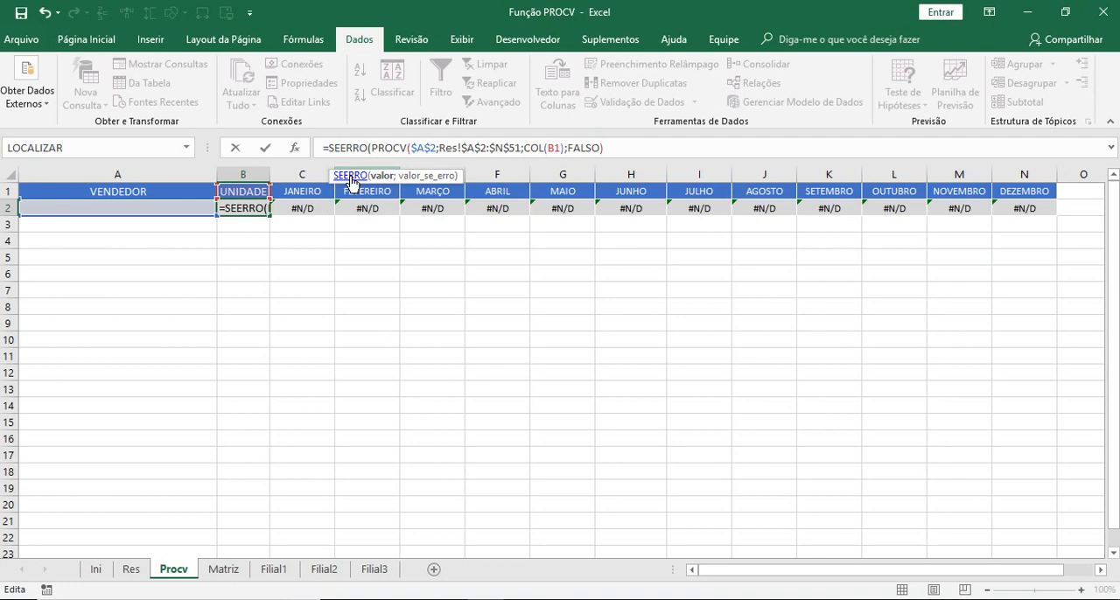
{"action": "left_click", "coordinate": [381, 177]}
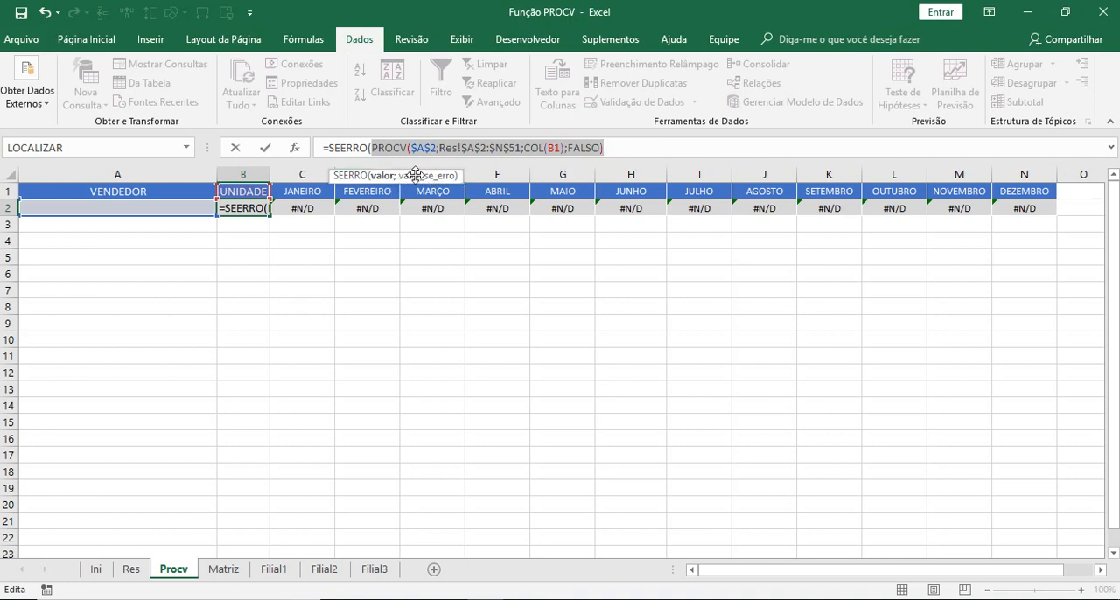
{"action": "left_click", "coordinate": [615, 147]}
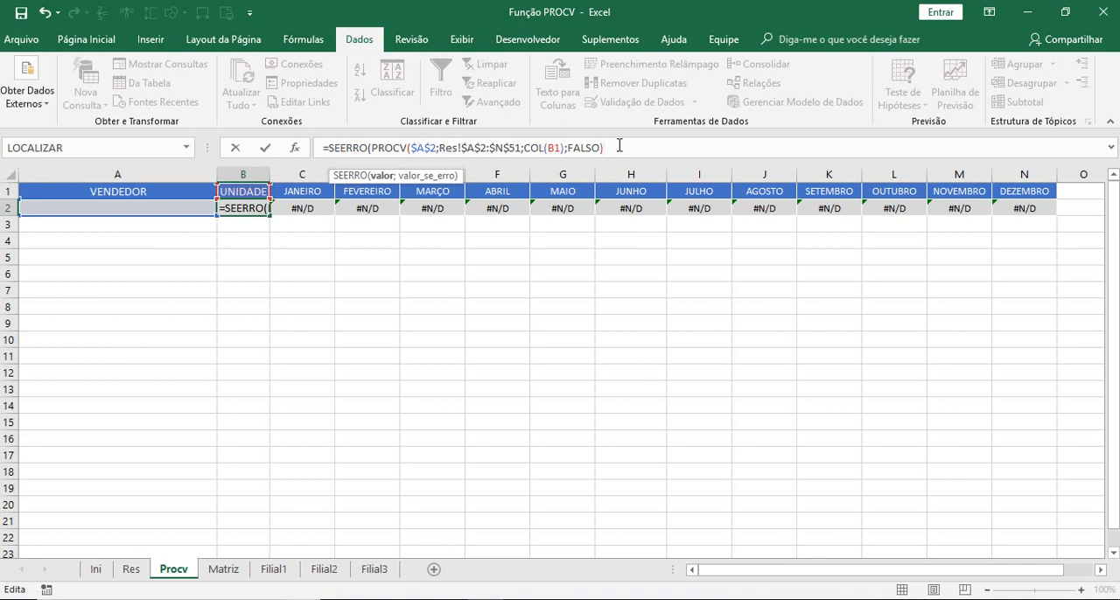
{"action": "type", "text": ";"}
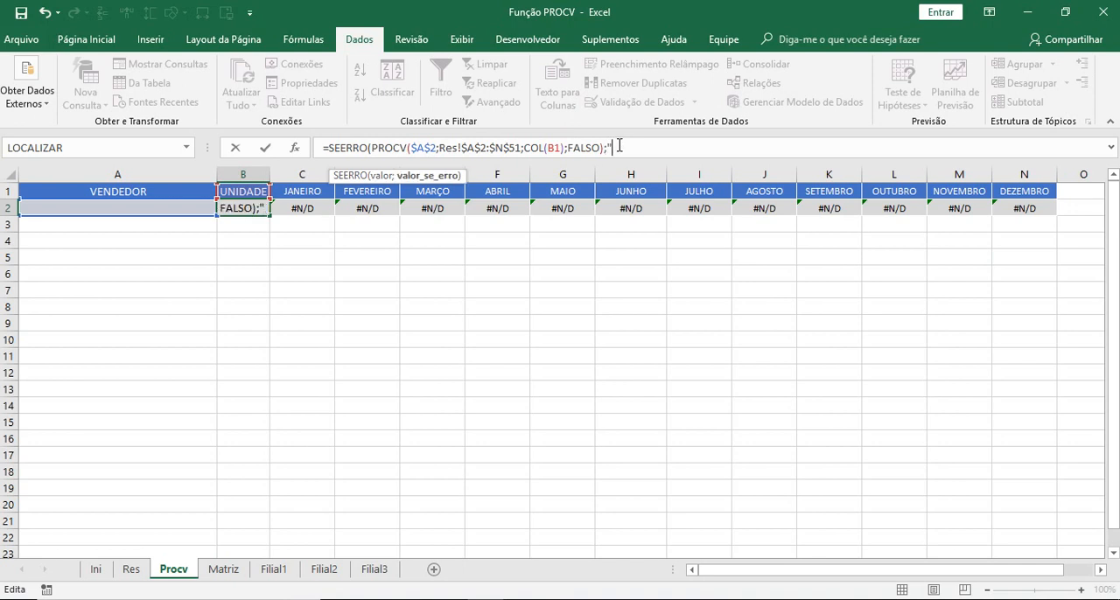
{"action": "type", "text": "\"\")"}
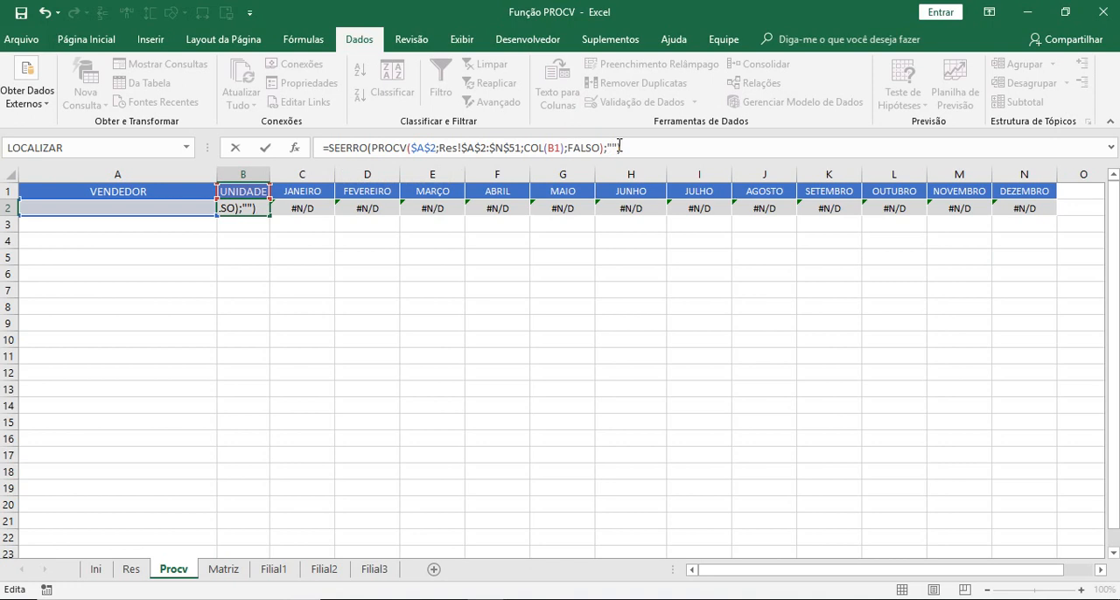
{"action": "key", "text": "Return"}
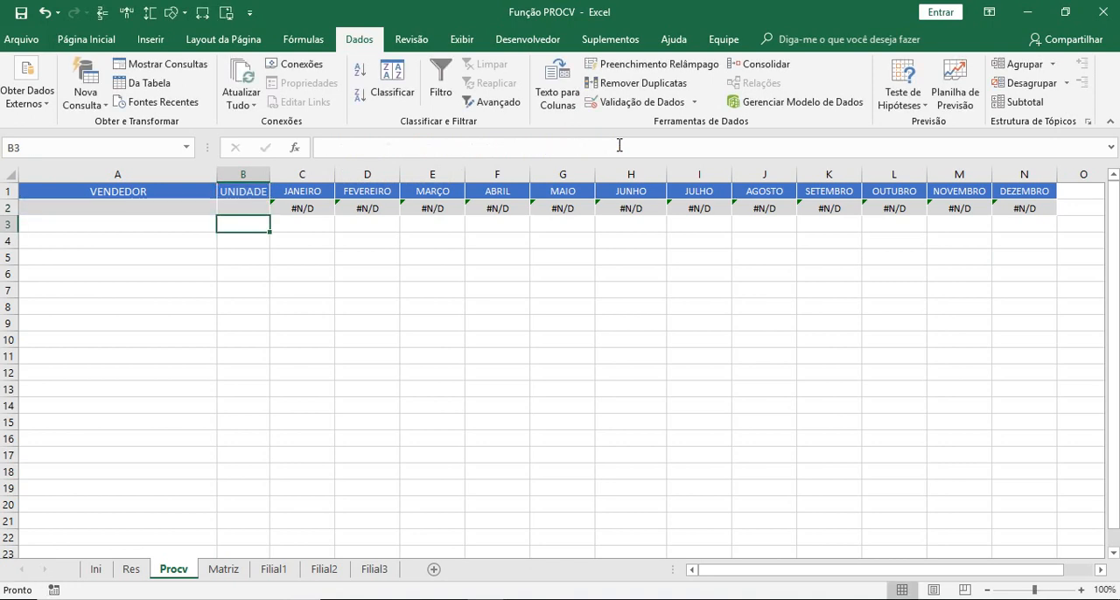
- Copy the SEERRO formula from B2 across the month cells C2:N2
{"action": "left_click", "coordinate": [238, 208]}
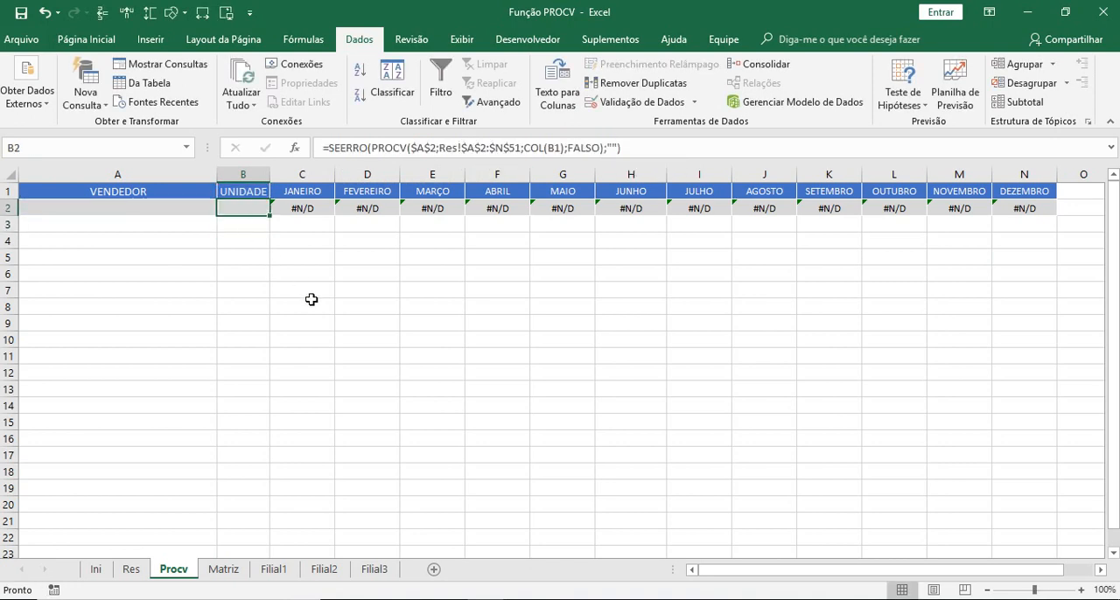
{"action": "right_click", "coordinate": [250, 210]}
{"action": "left_click", "coordinate": [300, 240]}
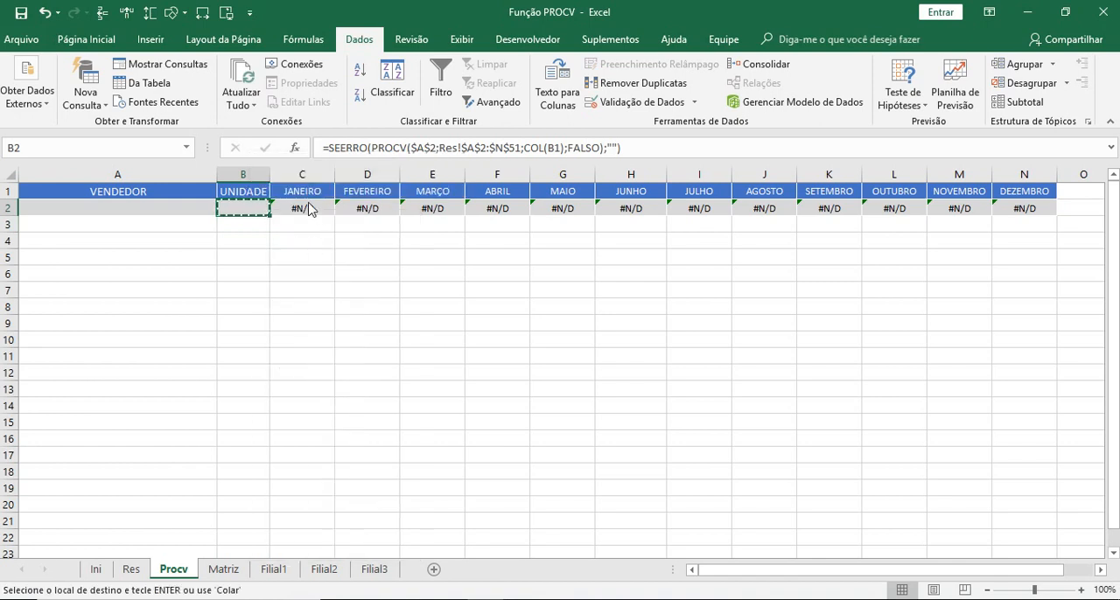
{"action": "left_click_drag", "start_coordinate": [308, 209], "coordinate": [1025, 211]}
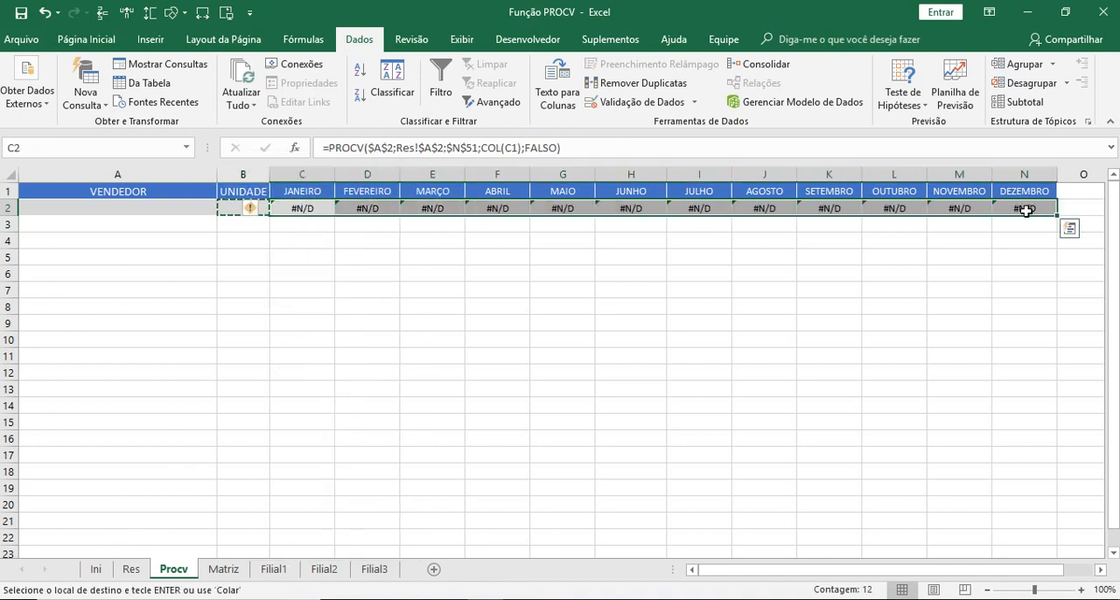
{"action": "key", "text": "Return"}
{"action": "left_click", "coordinate": [285, 411]}
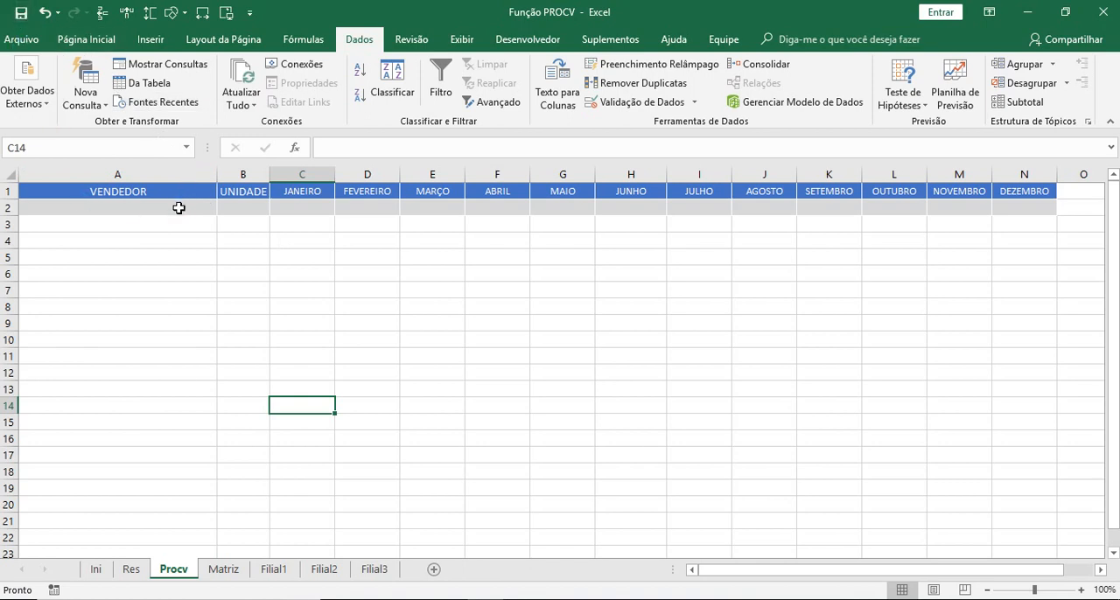
- Choose the last named seller from the drop-down list in A2 to check the copied formulas
{"action": "left_click", "coordinate": [178, 207]}
{"action": "left_click", "coordinate": [224, 207]}
{"action": "left_click", "coordinate": [123, 292]}
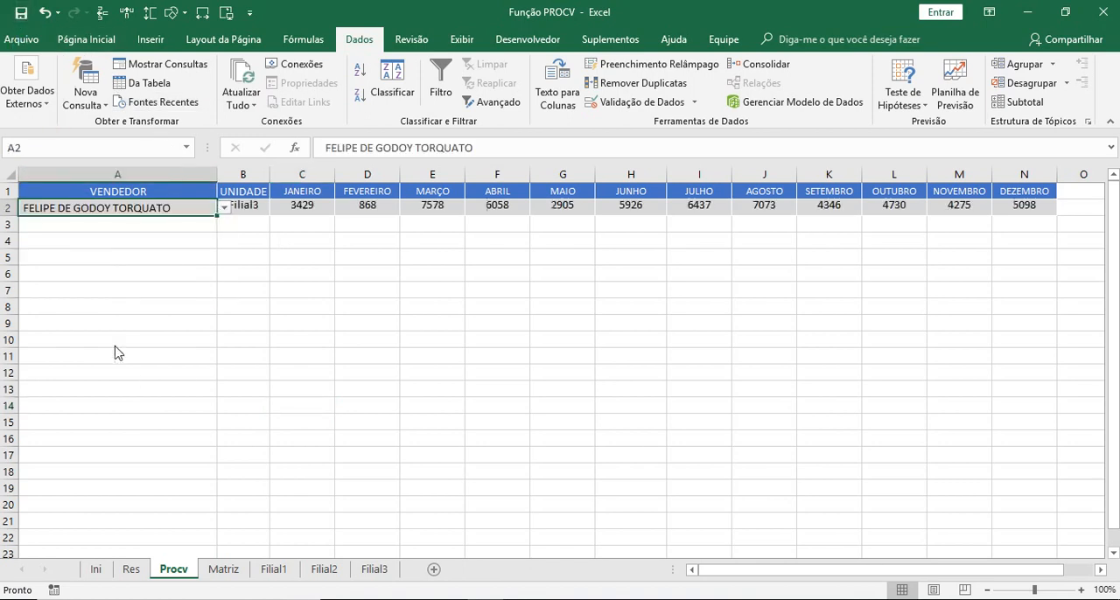
{"action": "left_click", "coordinate": [408, 343]}
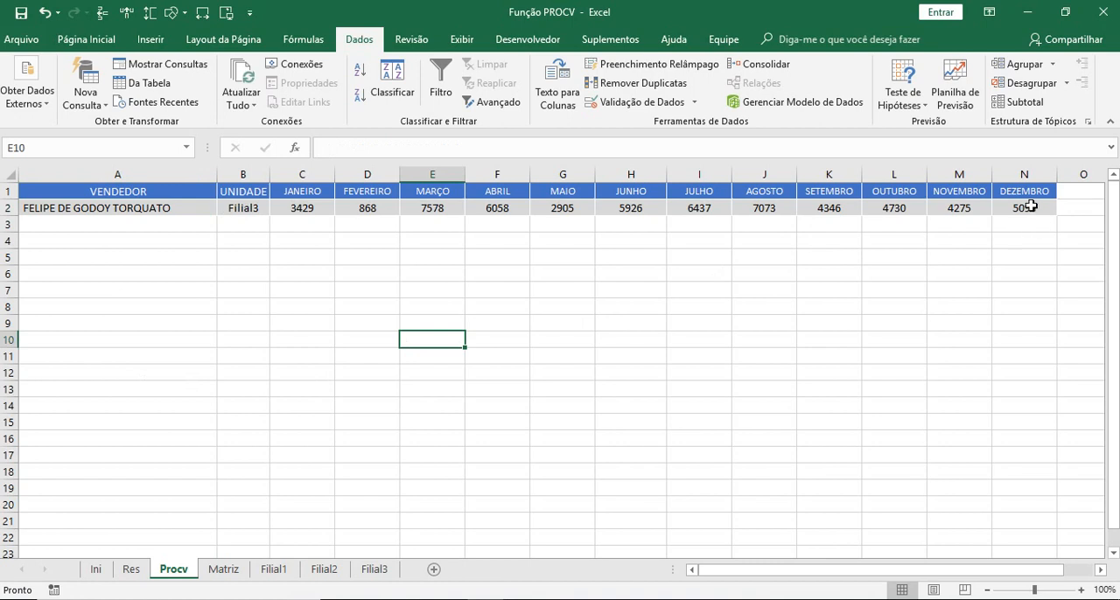
- Format the month values in C2:N2 with the R$ accounting number format and font size 10
{"action": "left_click_drag", "start_coordinate": [1031, 206], "coordinate": [883, 207]}
{"action": "left_click_drag", "start_coordinate": [300, 208], "coordinate": [1045, 208]}
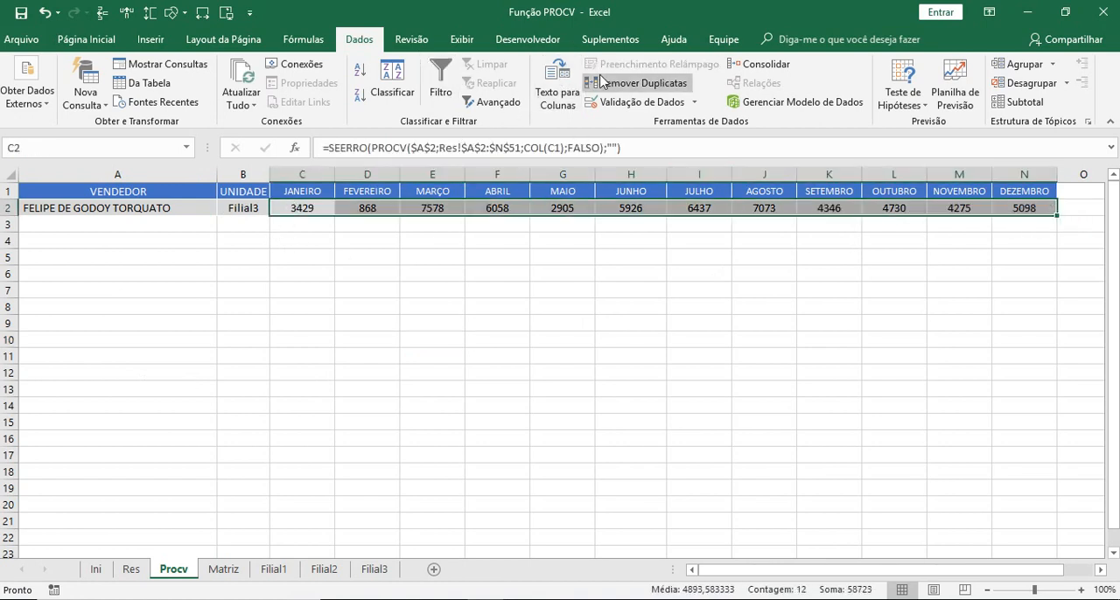
{"action": "left_click", "coordinate": [109, 40]}
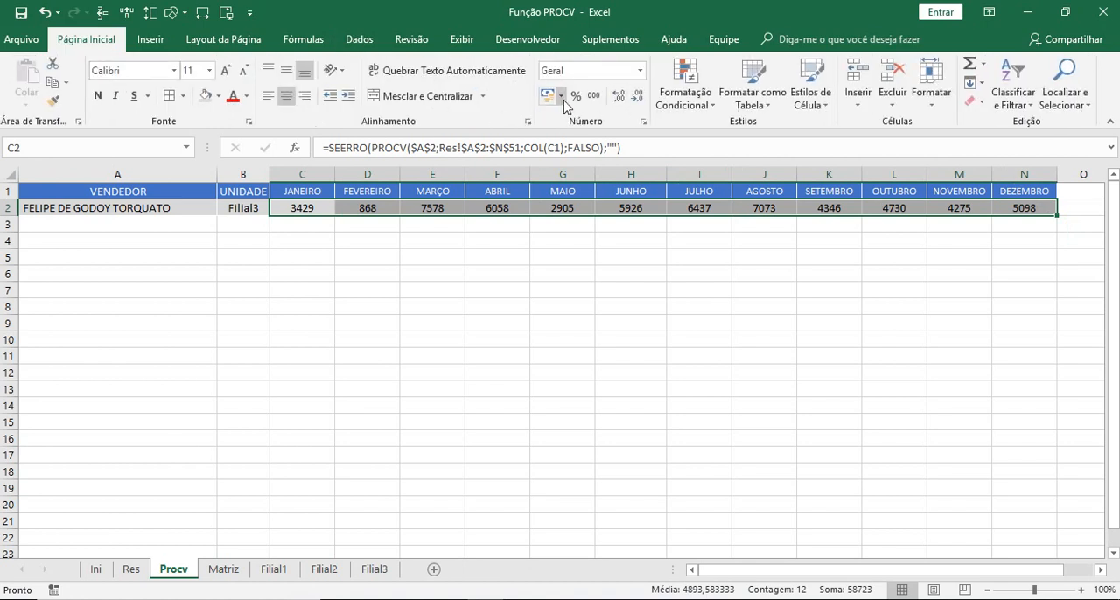
{"action": "left_click", "coordinate": [561, 95]}
{"action": "left_click", "coordinate": [579, 117]}
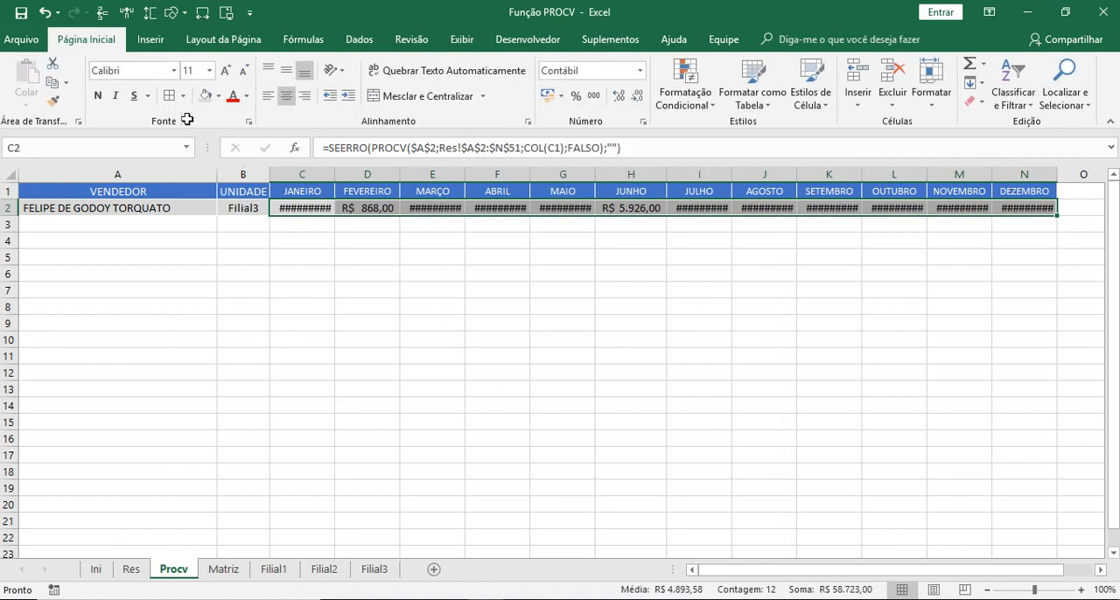
{"action": "left_click", "coordinate": [209, 70]}
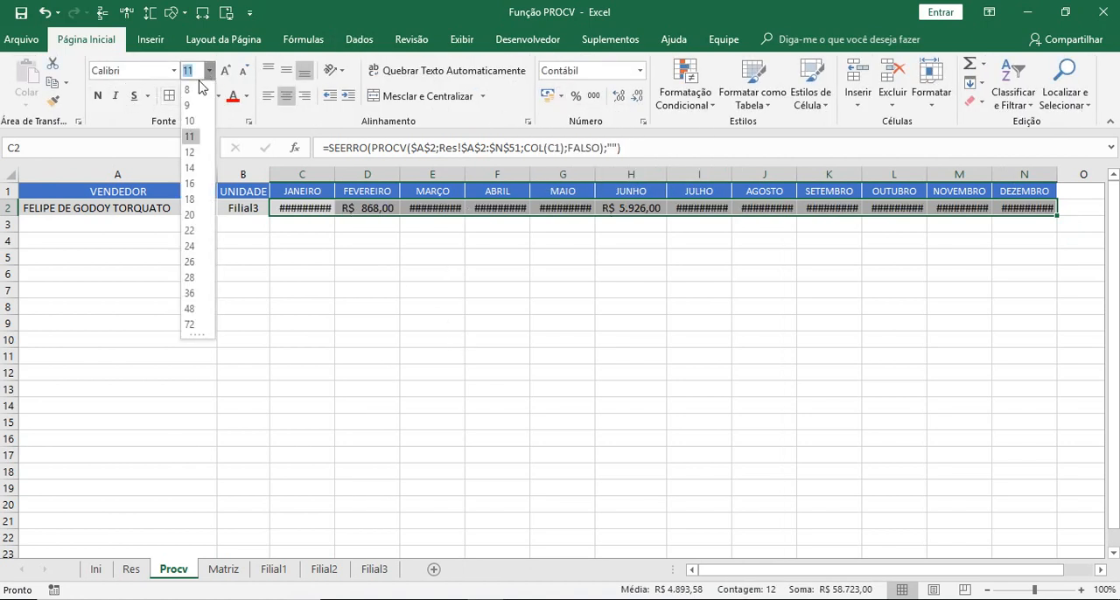
{"action": "left_click", "coordinate": [190, 121]}
{"action": "left_click", "coordinate": [362, 353]}
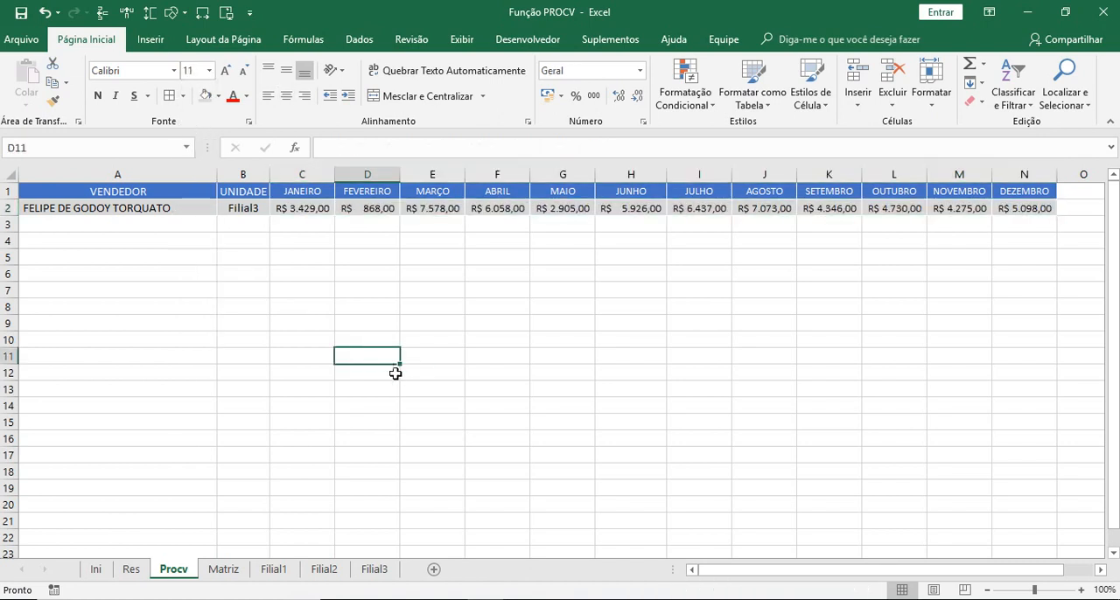
- Test the formatted lookup row with the second-to-last named seller and the blank entry in A2's drop-down list
{"action": "left_click", "coordinate": [137, 210]}
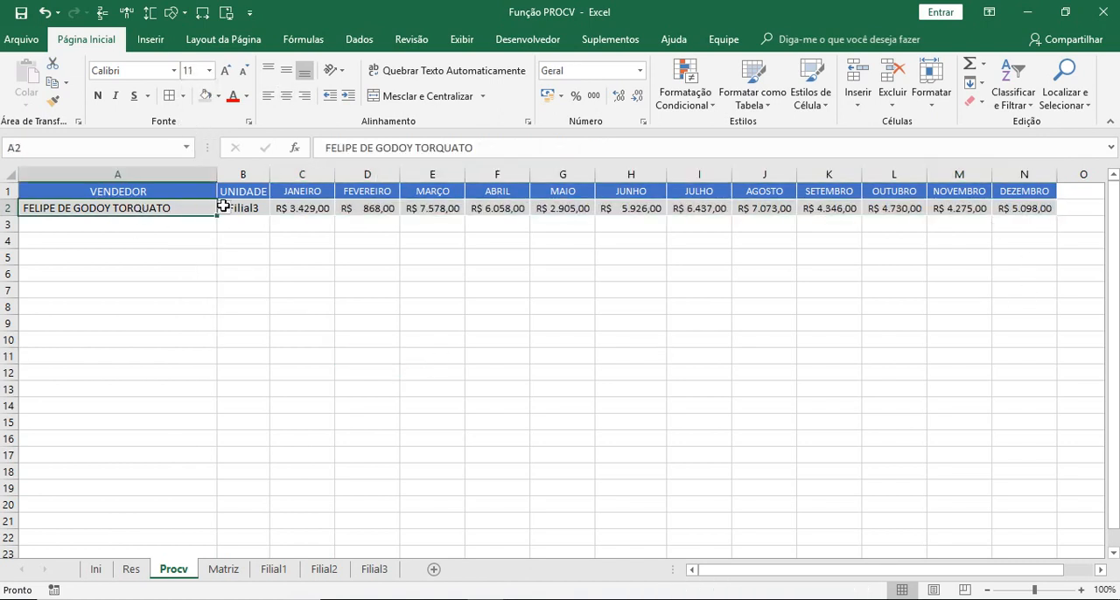
{"action": "left_click", "coordinate": [224, 207]}
{"action": "left_click", "coordinate": [122, 275]}
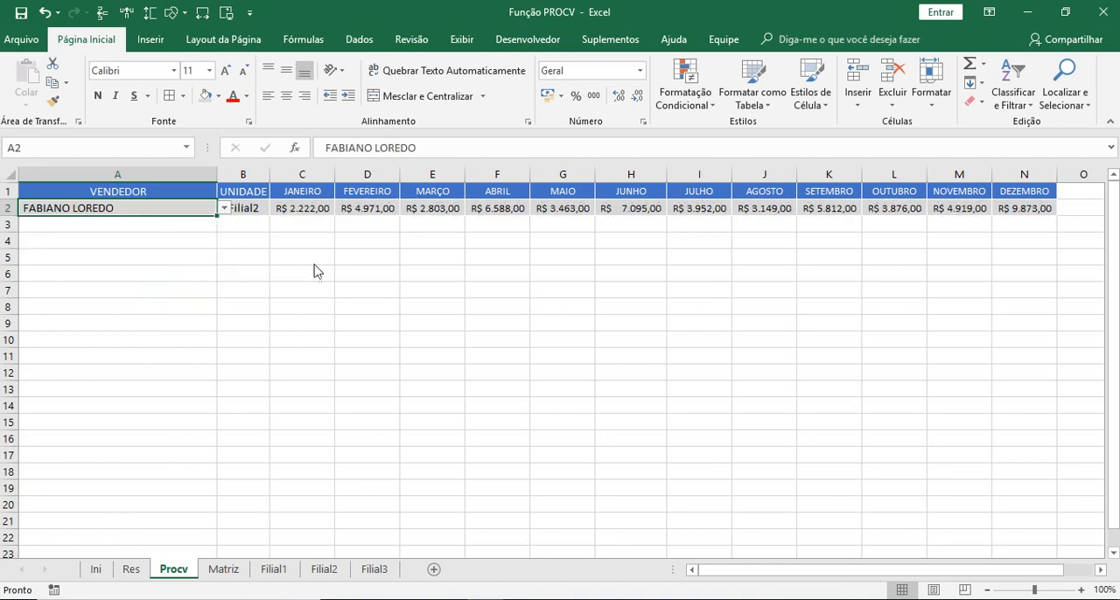
{"action": "left_click", "coordinate": [243, 306]}
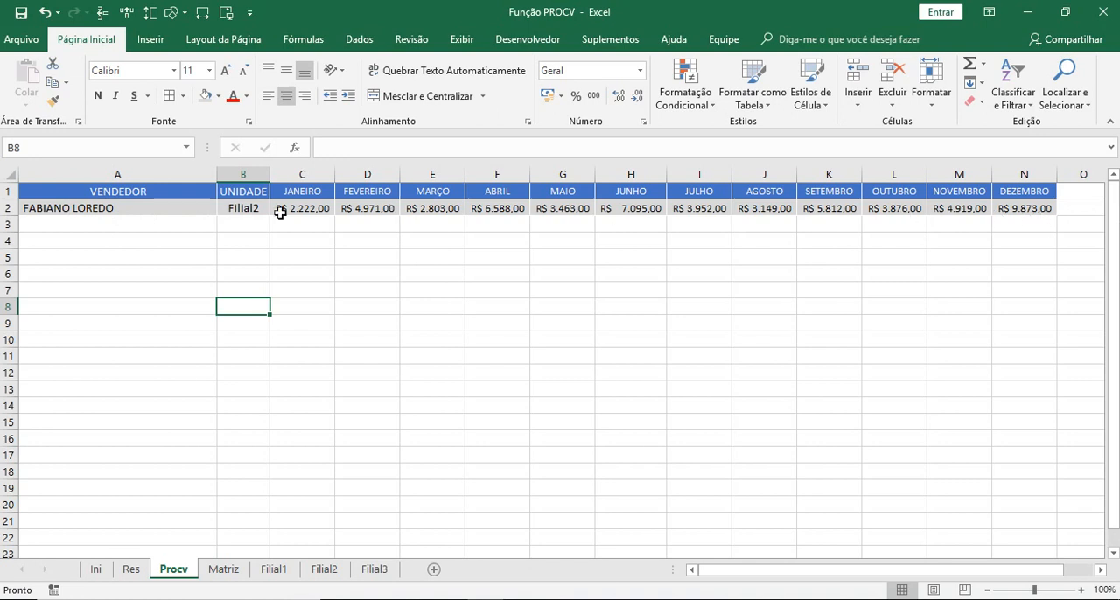
{"action": "left_click", "coordinate": [202, 210]}
{"action": "left_click", "coordinate": [224, 208]}
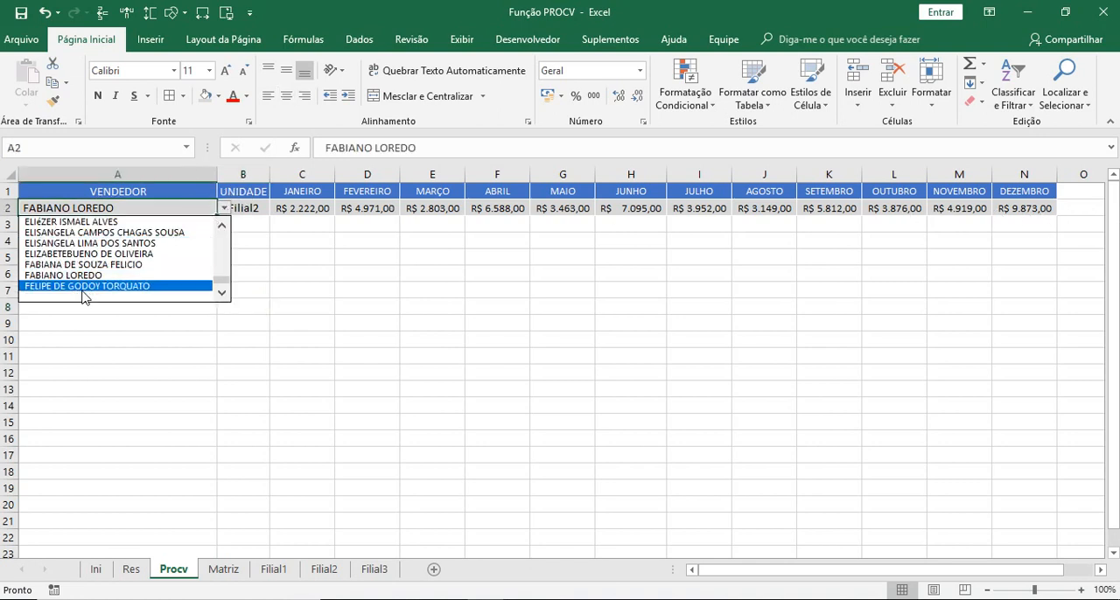
{"action": "left_click", "coordinate": [87, 296]}
{"action": "left_click", "coordinate": [215, 239]}
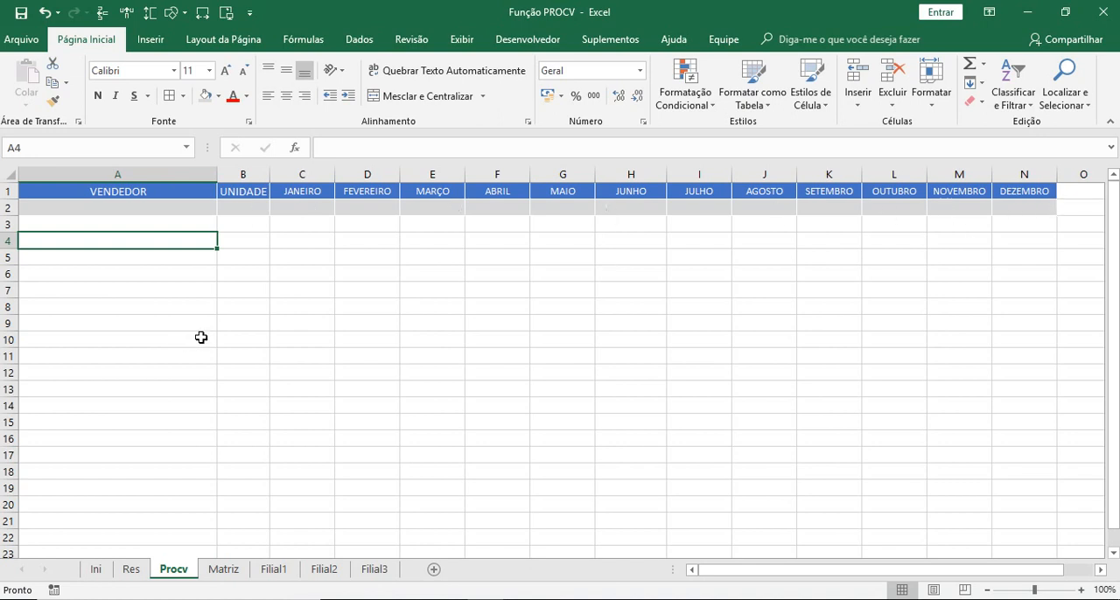
- Examine the arguments of the SEERRO formula in B2 and leave the formula unedited
{"action": "left_click", "coordinate": [226, 206]}
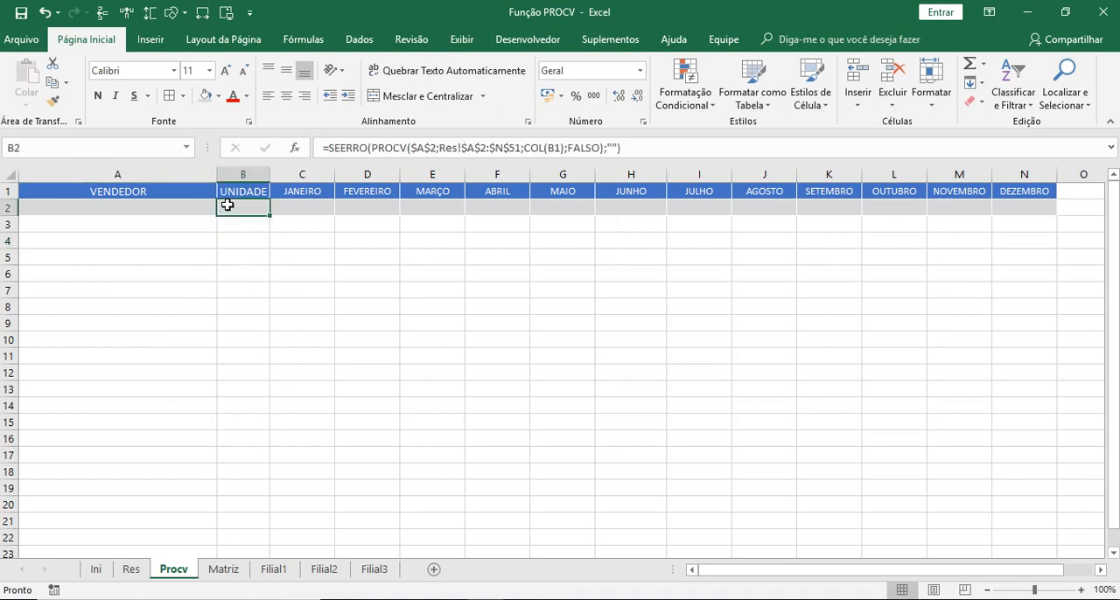
{"action": "left_click", "coordinate": [613, 147]}
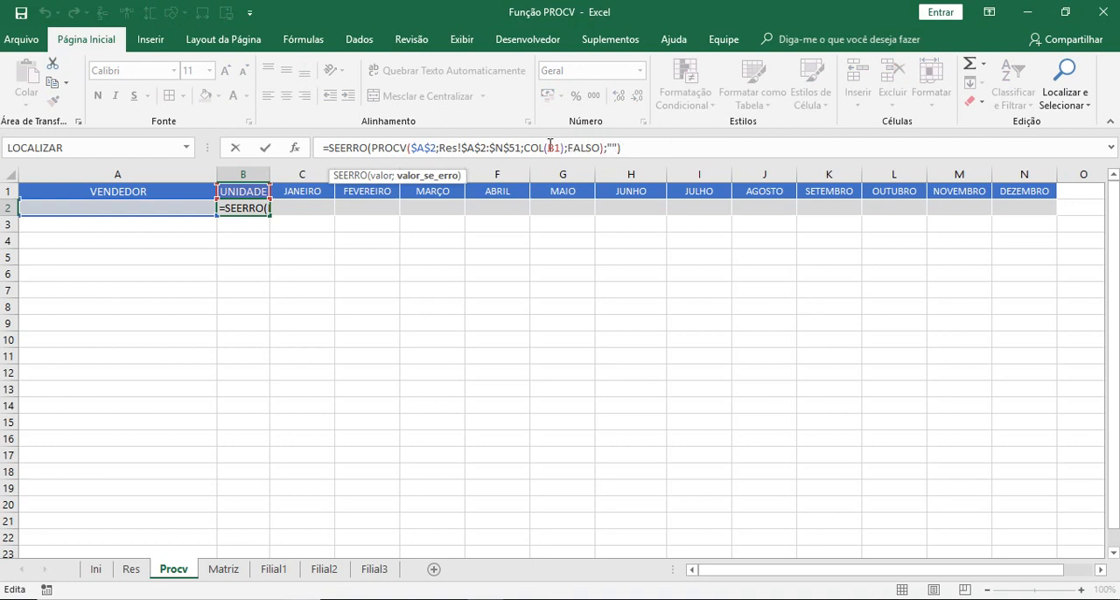
{"action": "left_click", "coordinate": [647, 147]}
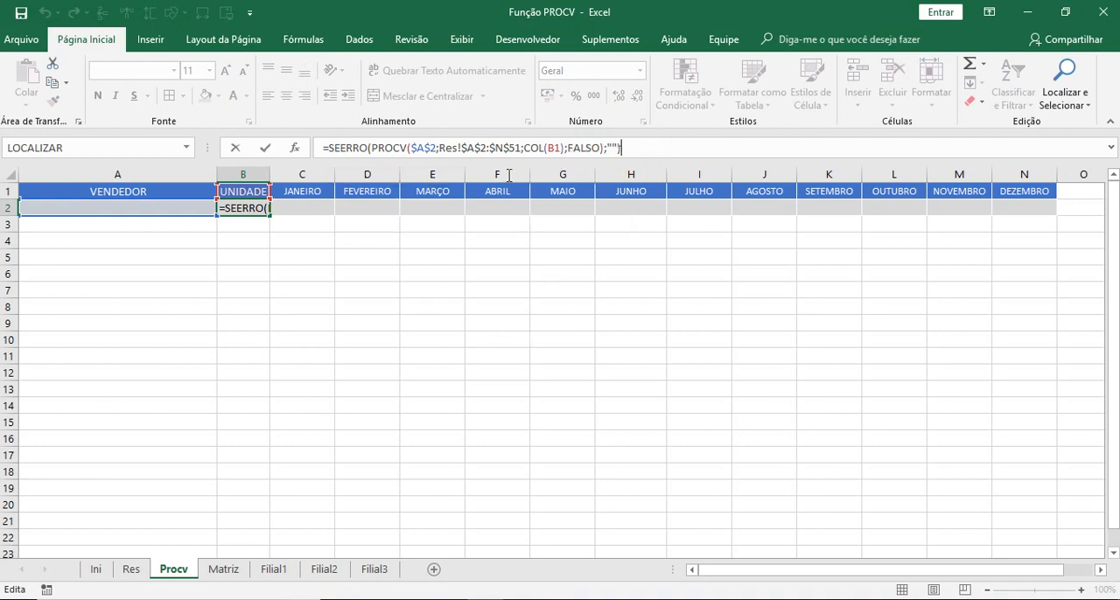
{"action": "key", "text": "Escape"}
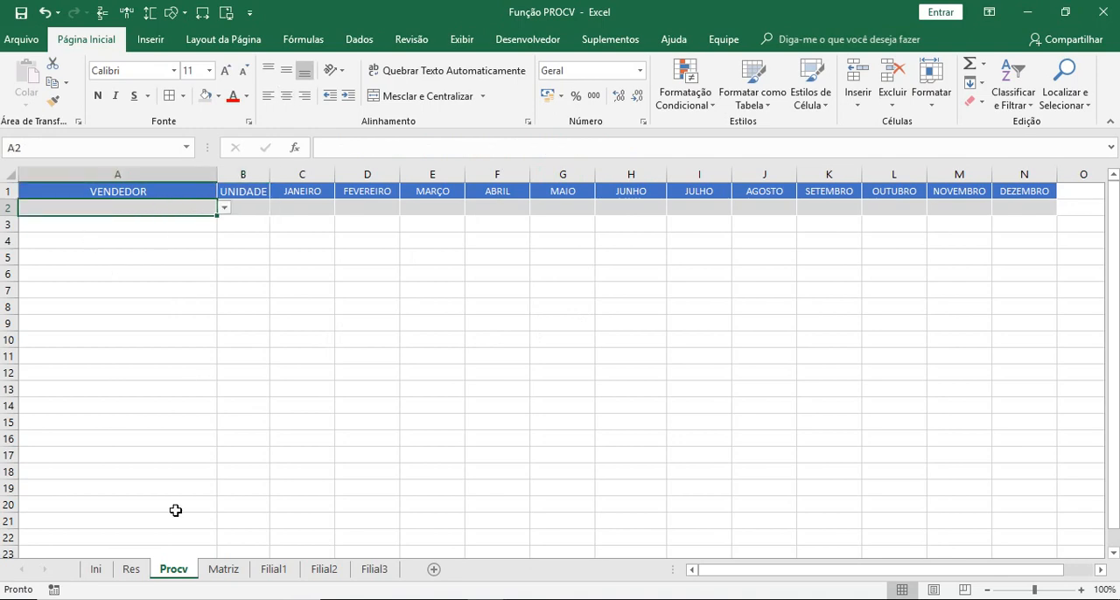
- Move the seller name from A55 back into the empty cell A51 on the Res sheet
{"action": "left_click", "coordinate": [131, 570]}
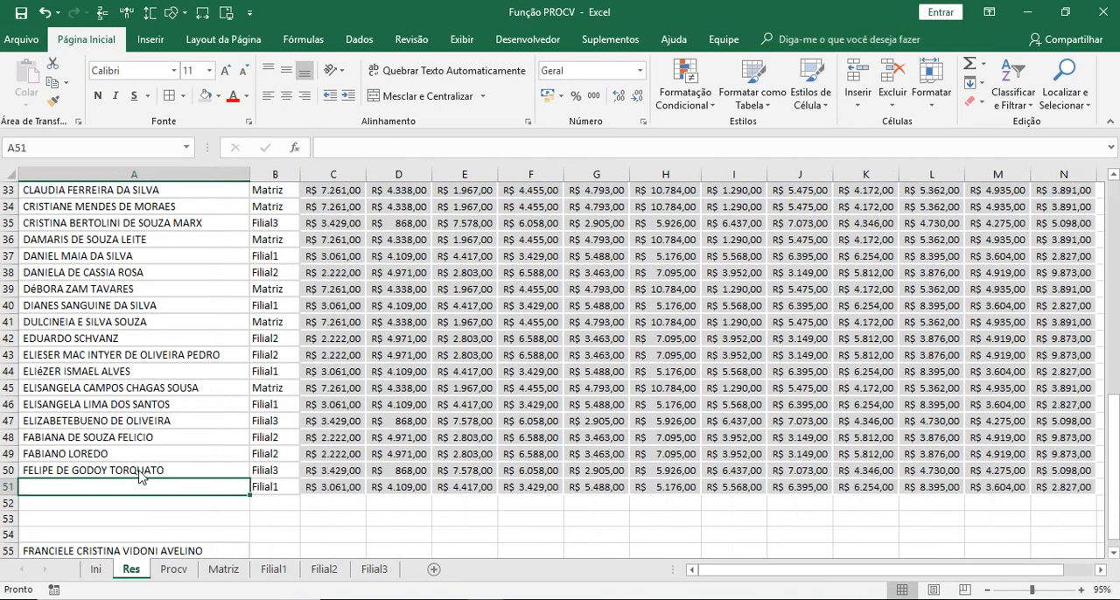
{"action": "left_click", "coordinate": [149, 551]}
{"action": "key", "text": "ctrl+c"}
{"action": "scroll", "coordinate": [140, 525], "scroll_direction": "down", "scroll_amount": 4}
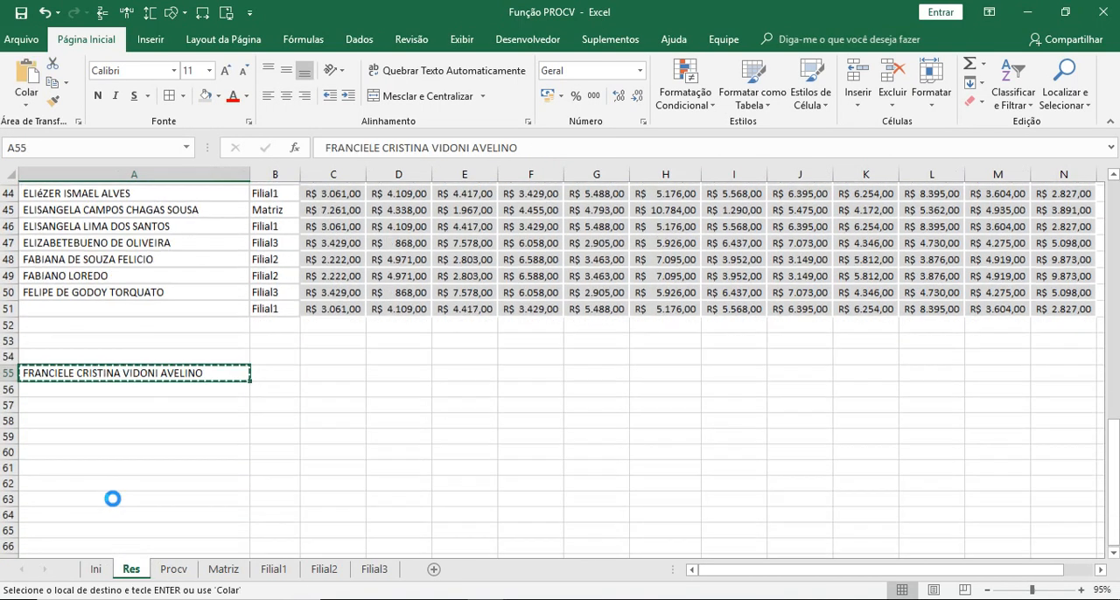
{"action": "left_click", "coordinate": [79, 304]}
{"action": "key", "text": "Return"}
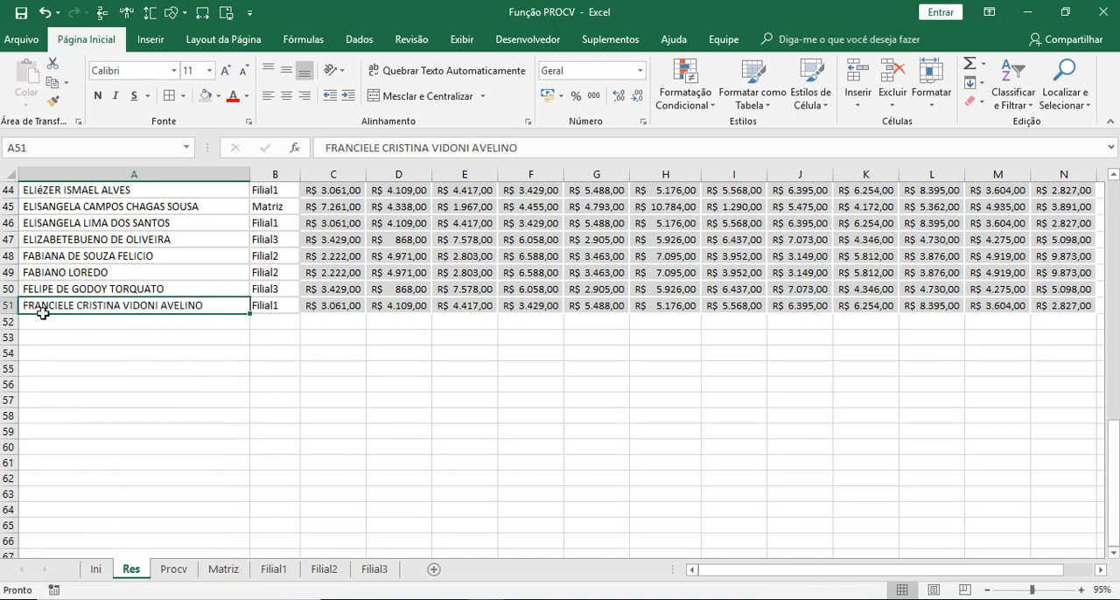
{"action": "left_click", "coordinate": [105, 460]}
- Choose the first named seller from the drop-down list in A2 on the Procv sheet
{"action": "left_click", "coordinate": [172, 573]}
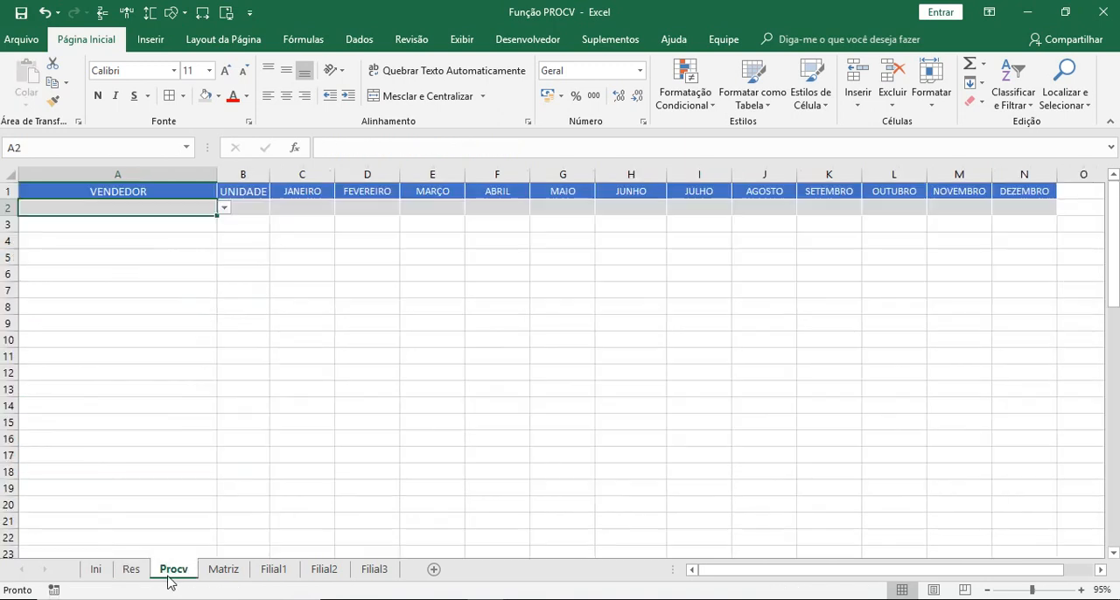
{"action": "left_click", "coordinate": [302, 290]}
{"action": "left_click", "coordinate": [215, 207]}
{"action": "left_click", "coordinate": [223, 207]}
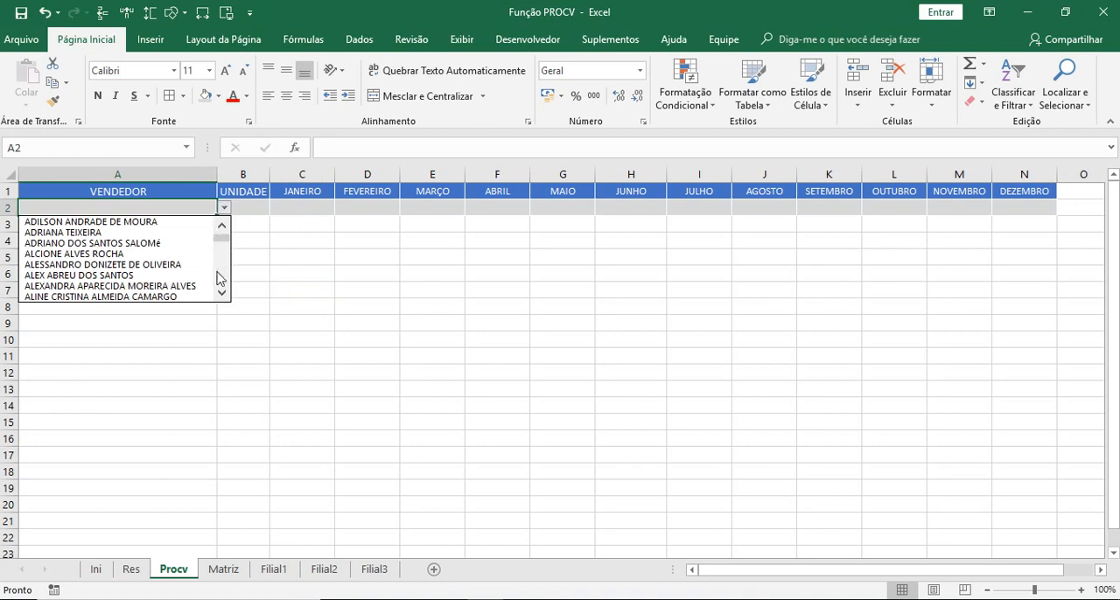
{"action": "left_click", "coordinate": [192, 223]}
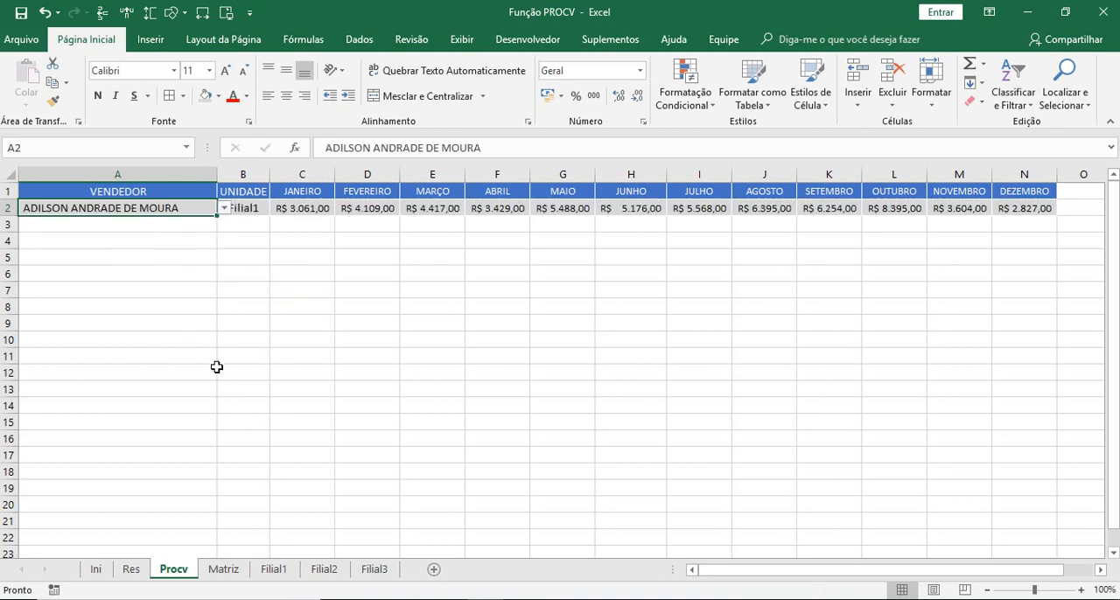
{"action": "left_click", "coordinate": [214, 372]}
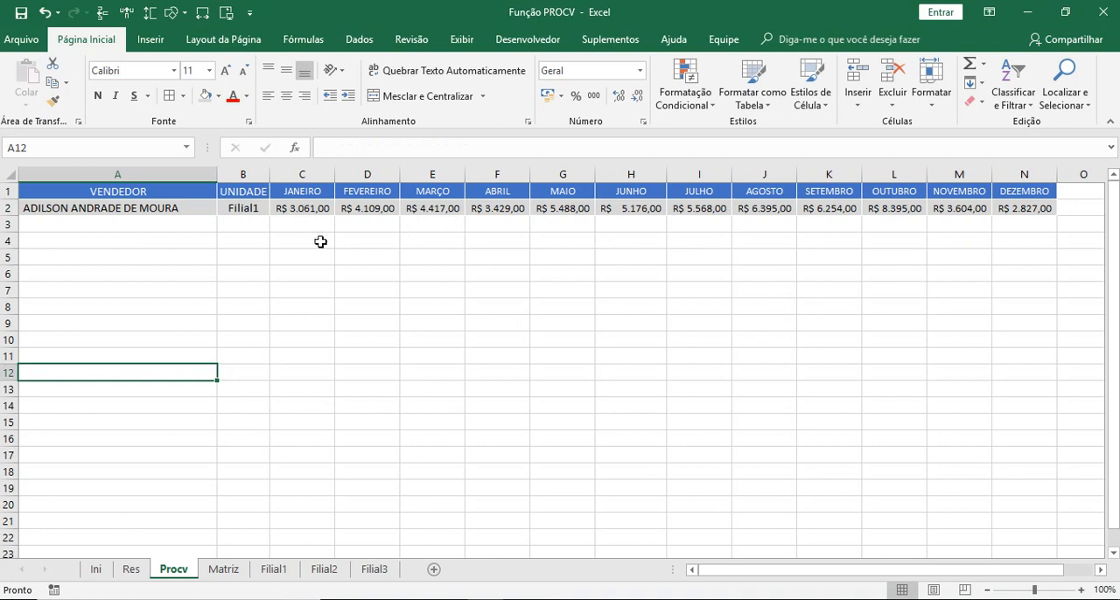
{"action": "left_click", "coordinate": [503, 292]}
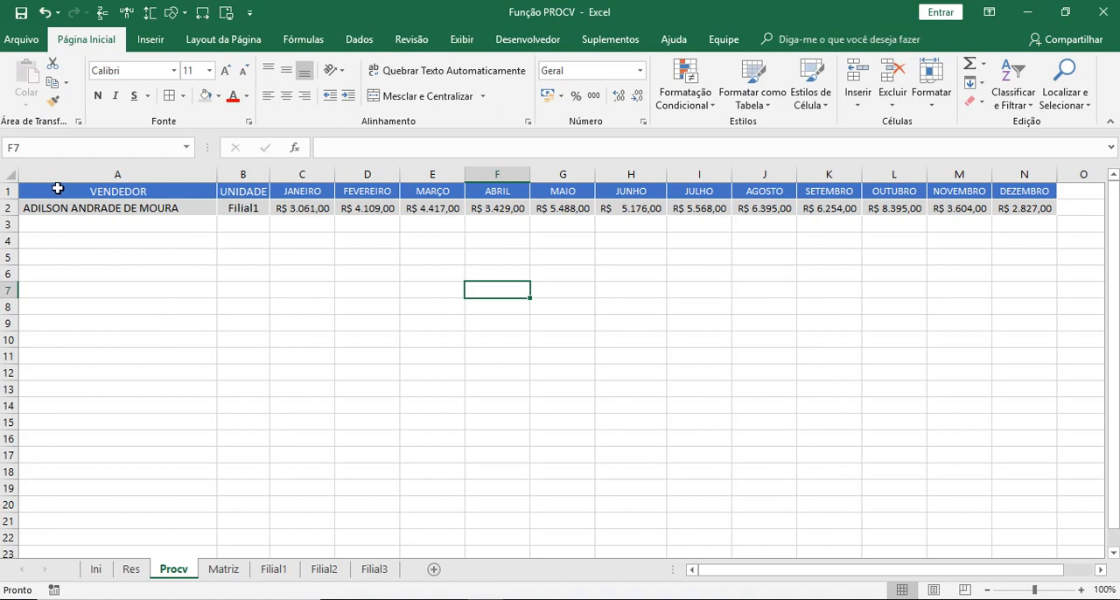
- Insert a 2D clustered column chart from A1:N2 and place it below the lookup row, under columns A to E
{"action": "left_click_drag", "start_coordinate": [60, 191], "coordinate": [1024, 206]}
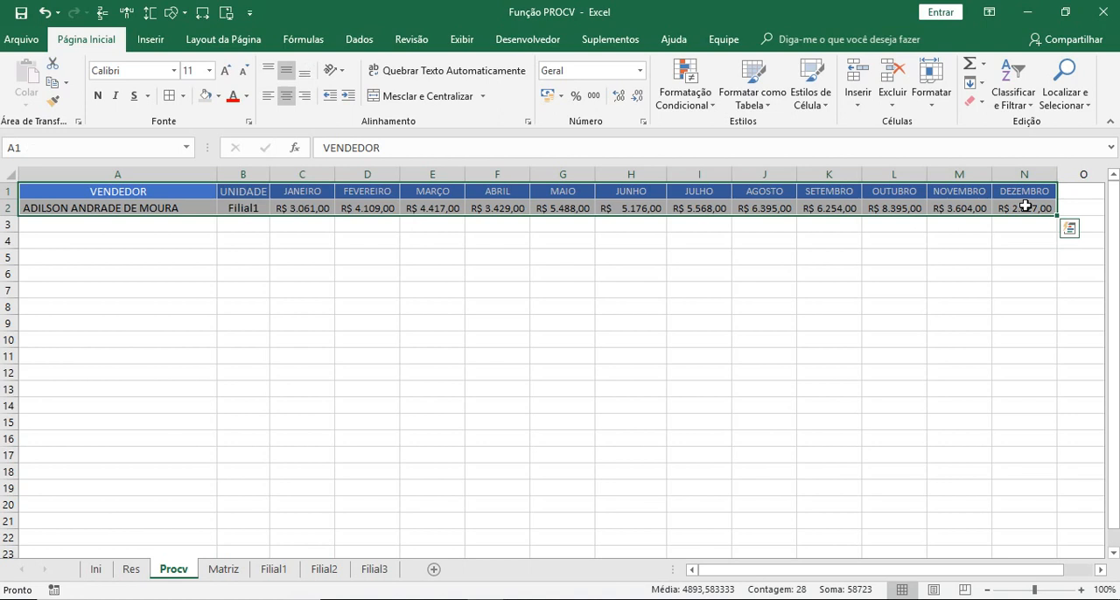
{"action": "left_click", "coordinate": [149, 44]}
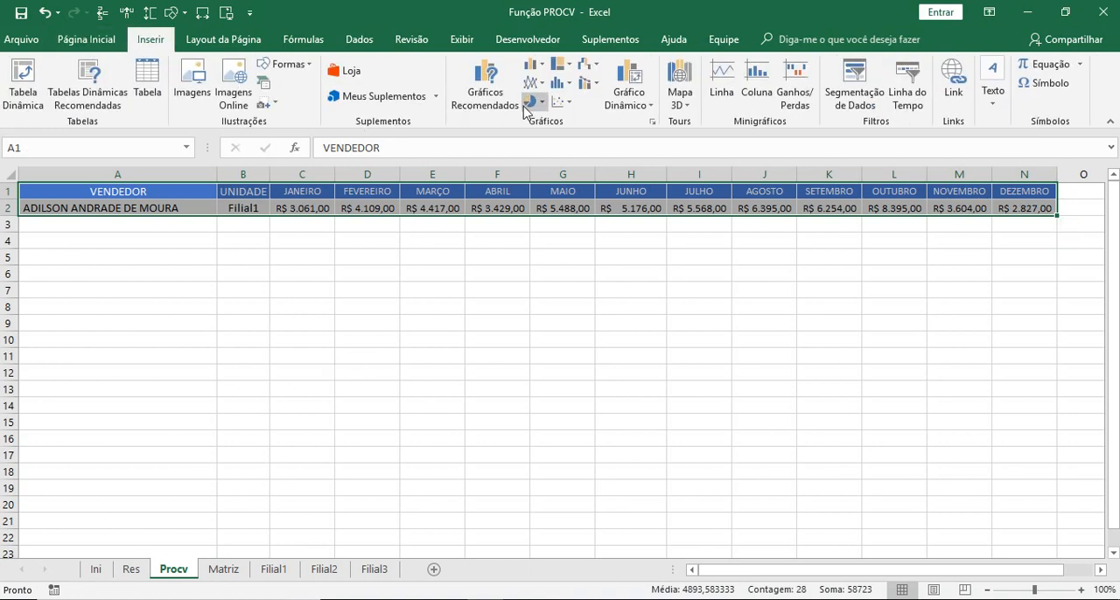
{"action": "left_click", "coordinate": [535, 66]}
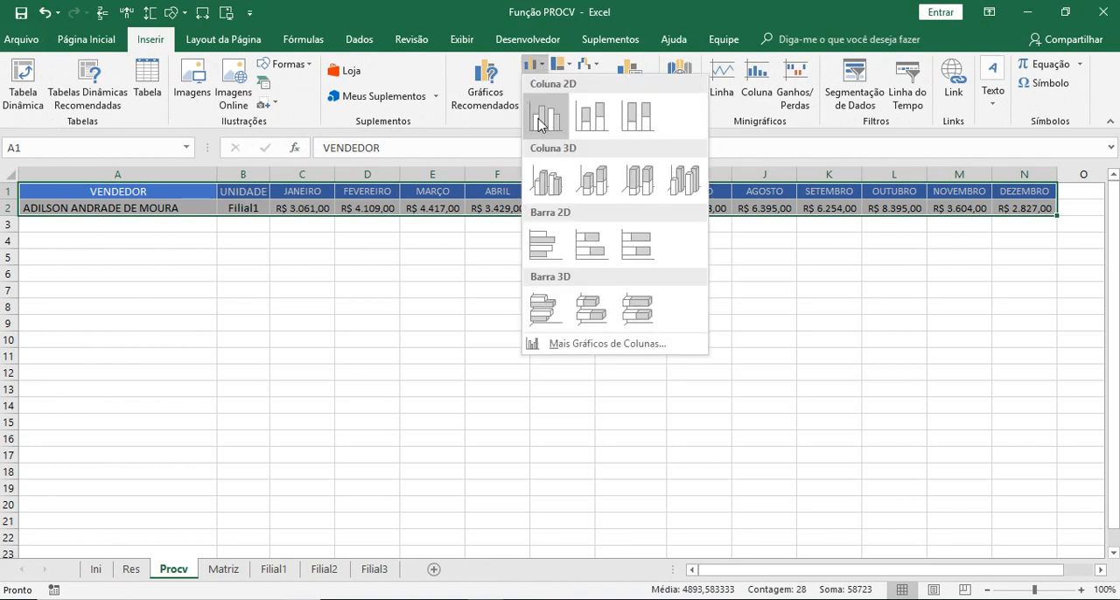
{"action": "key", "text": "Return"}
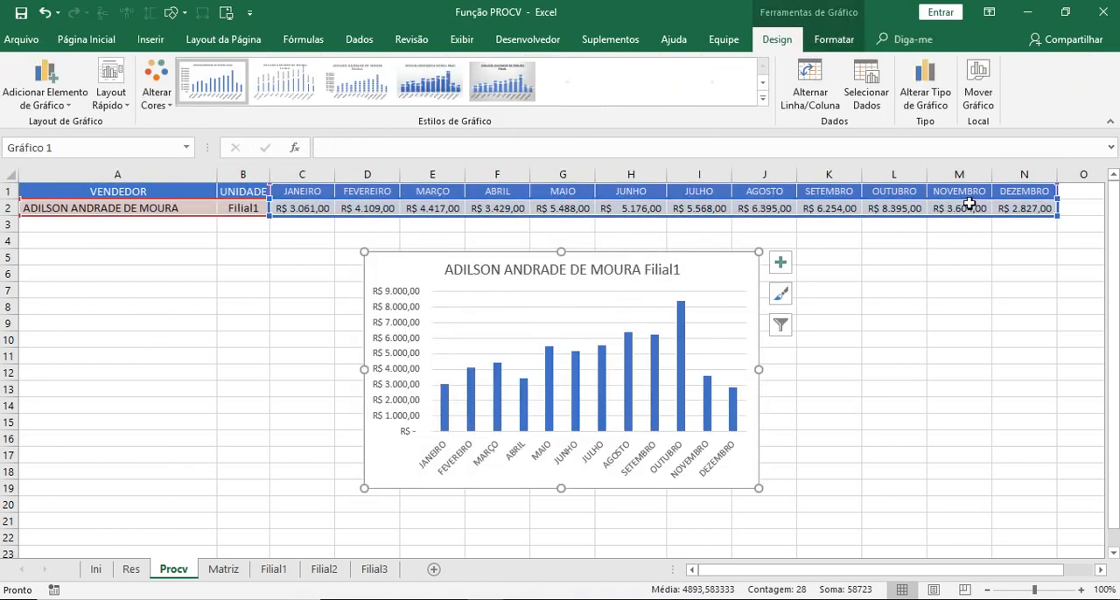
{"action": "left_click_drag", "start_coordinate": [379, 274], "coordinate": [103, 282]}
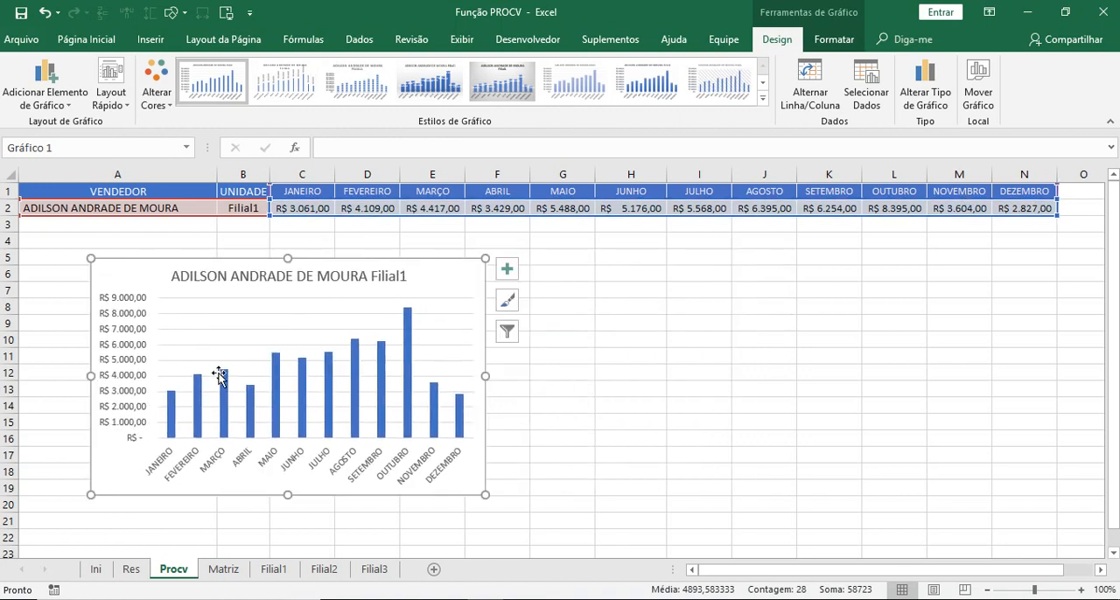
- Link the chart title to the seller cell with the reference =Procv!$A$2
{"action": "left_click", "coordinate": [326, 275]}
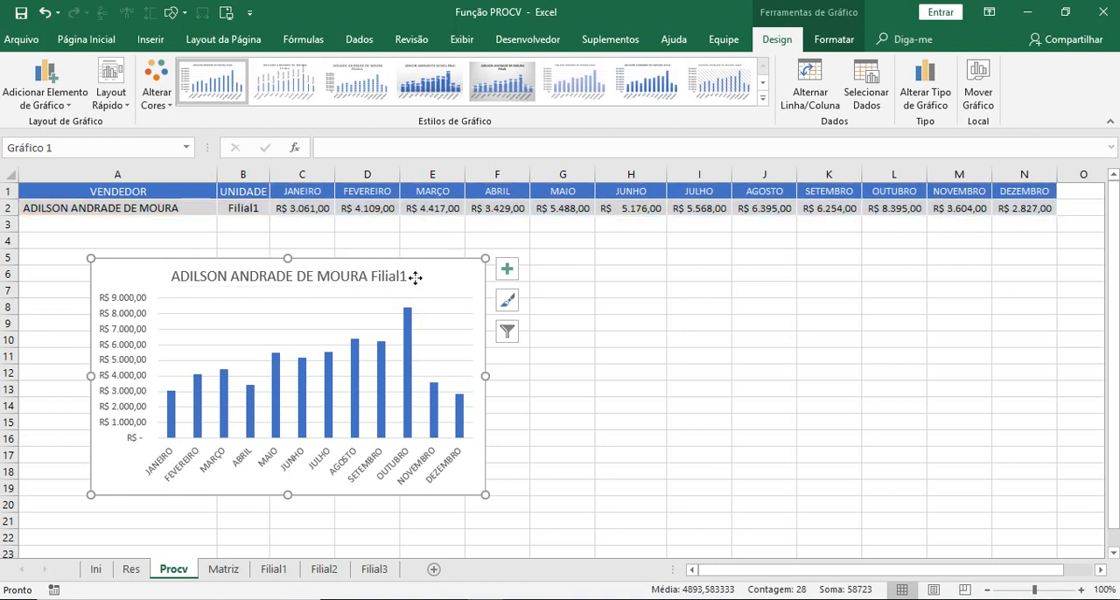
{"action": "left_click", "coordinate": [361, 278]}
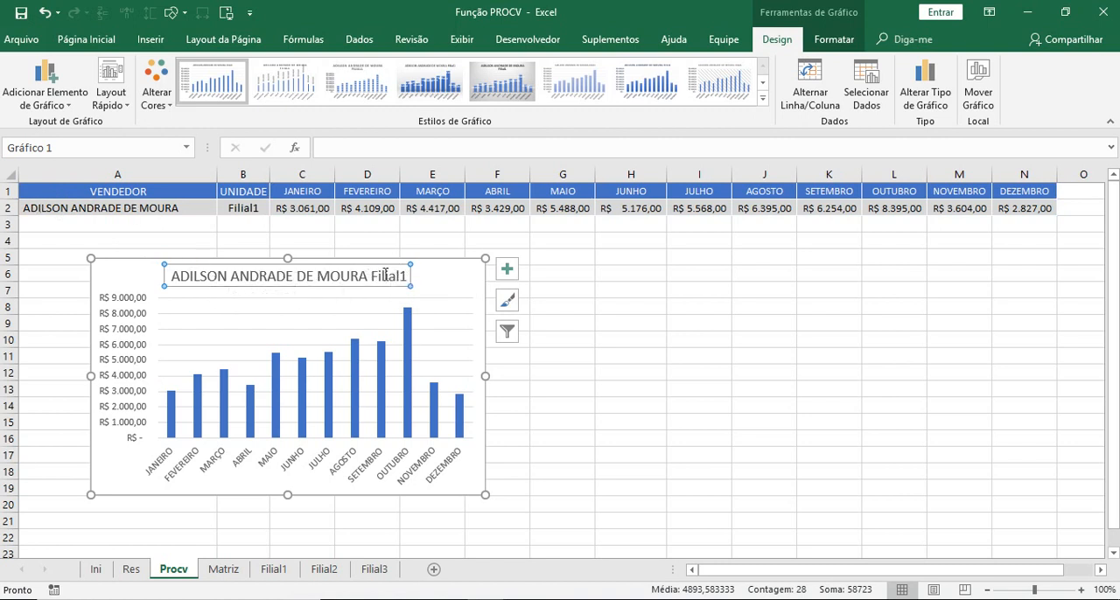
{"action": "left_click", "coordinate": [448, 271]}
{"action": "left_click", "coordinate": [367, 278]}
{"action": "left_click", "coordinate": [683, 304]}
{"action": "left_click", "coordinate": [433, 285]}
{"action": "left_click", "coordinate": [355, 280]}
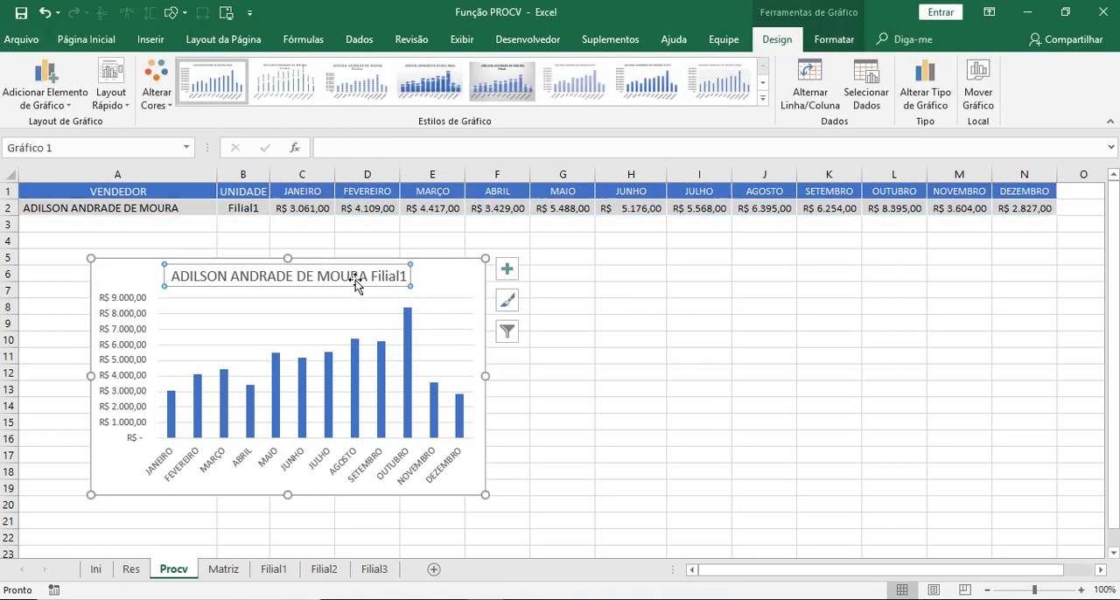
{"action": "left_click", "coordinate": [353, 147]}
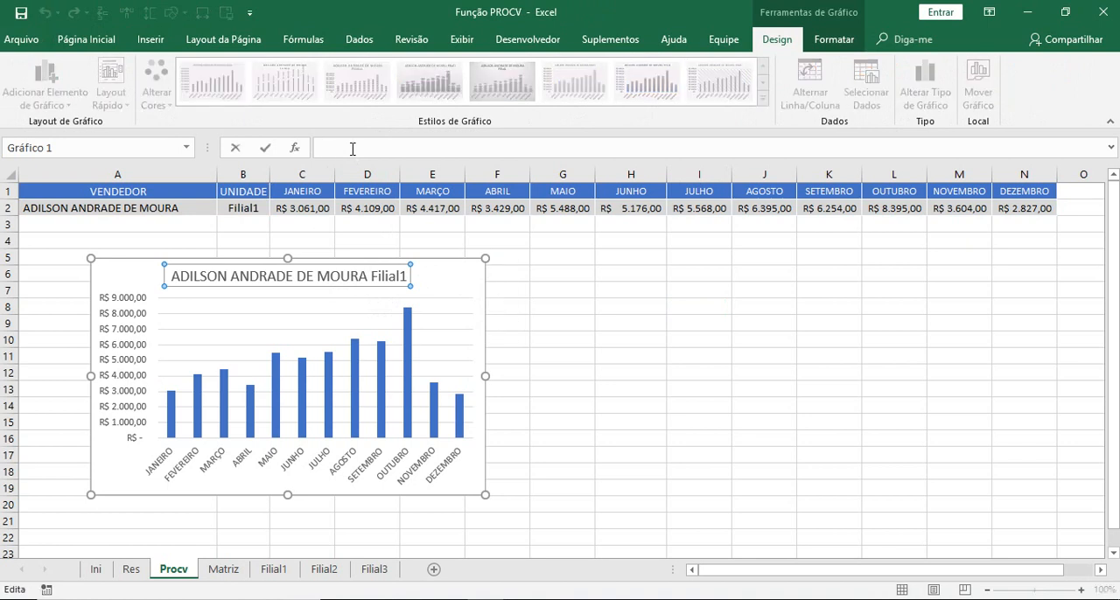
{"action": "left_click", "coordinate": [138, 206]}
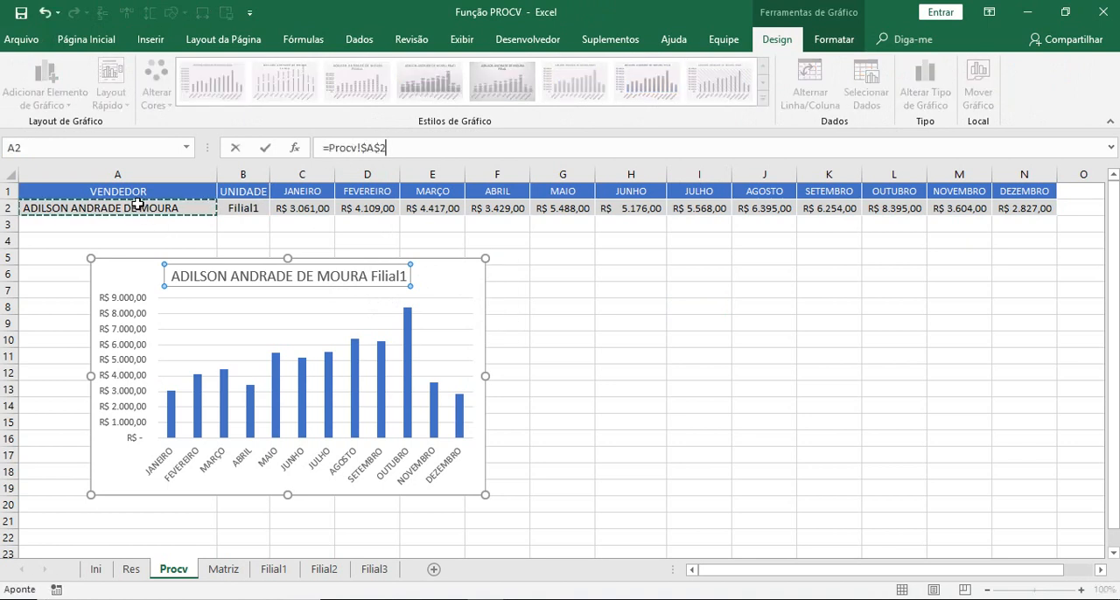
{"action": "key", "text": "Return"}
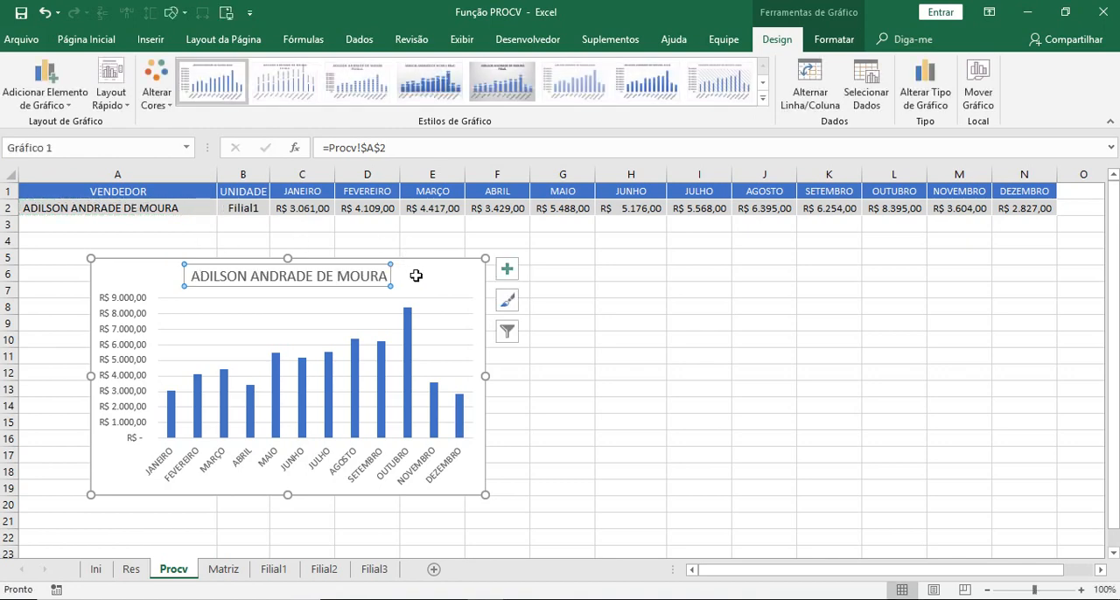
- Set the chart title's font size to 11
{"action": "left_click", "coordinate": [86, 39]}
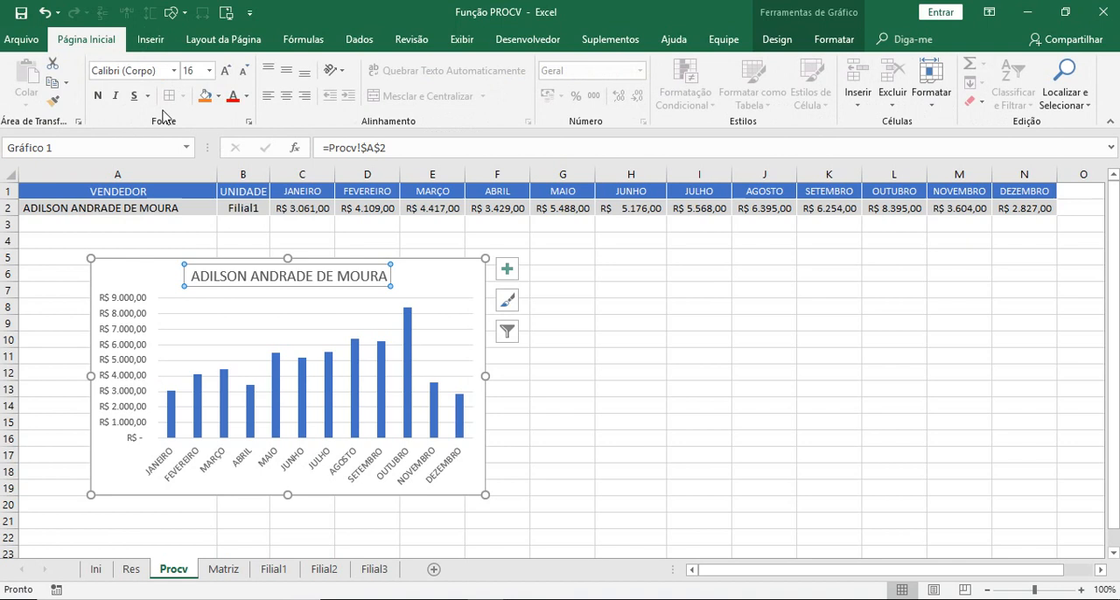
{"action": "left_click", "coordinate": [209, 70]}
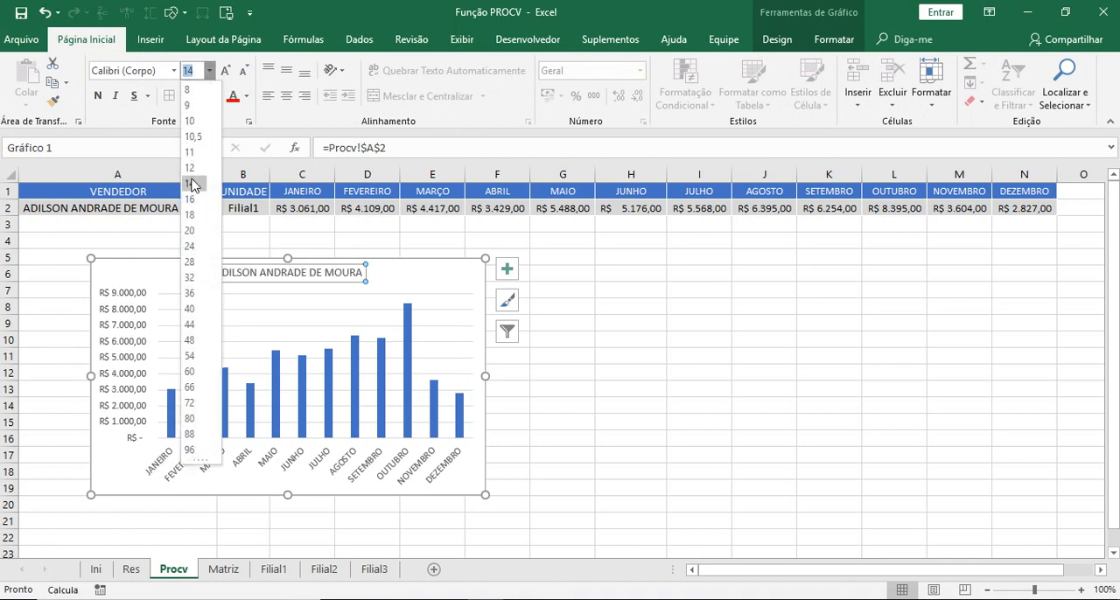
{"action": "left_click", "coordinate": [191, 152]}
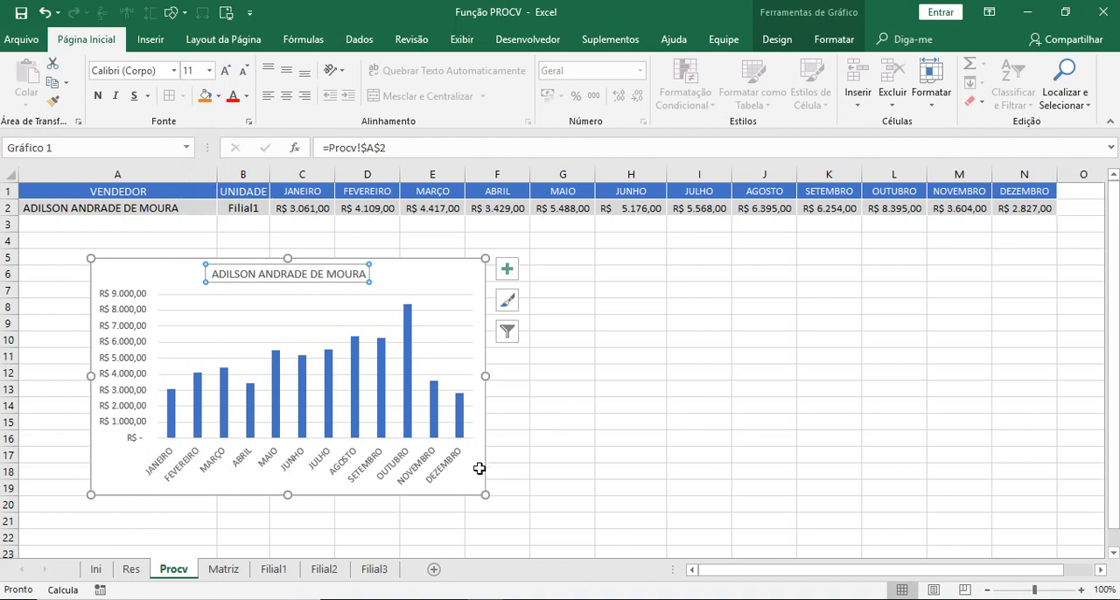
- Add axis titles to the chart and delete the vertical one
{"action": "left_click", "coordinate": [508, 270]}
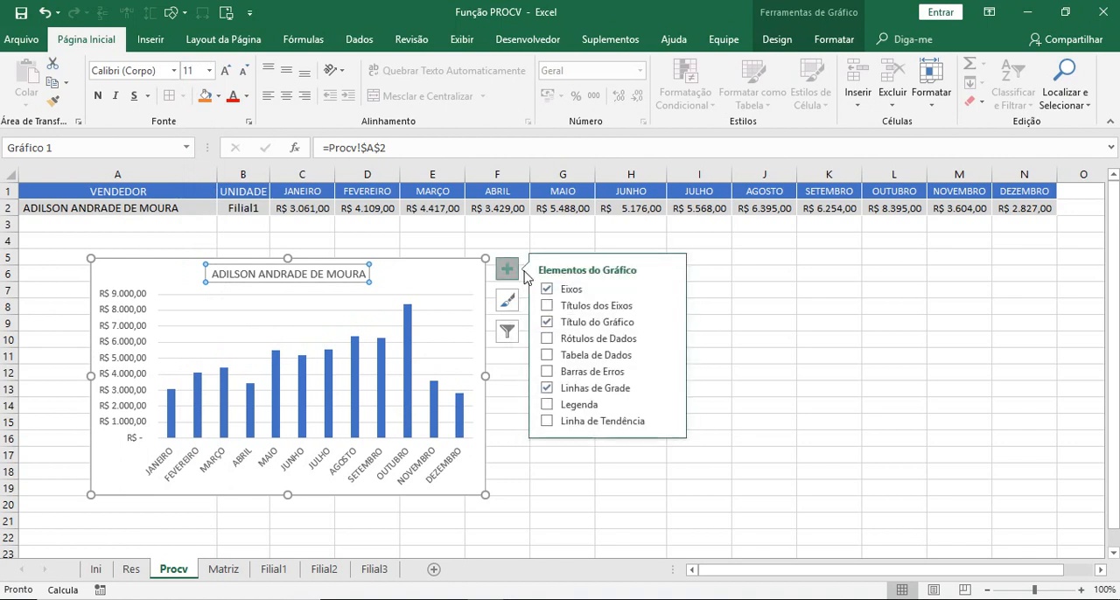
{"action": "left_click", "coordinate": [622, 306]}
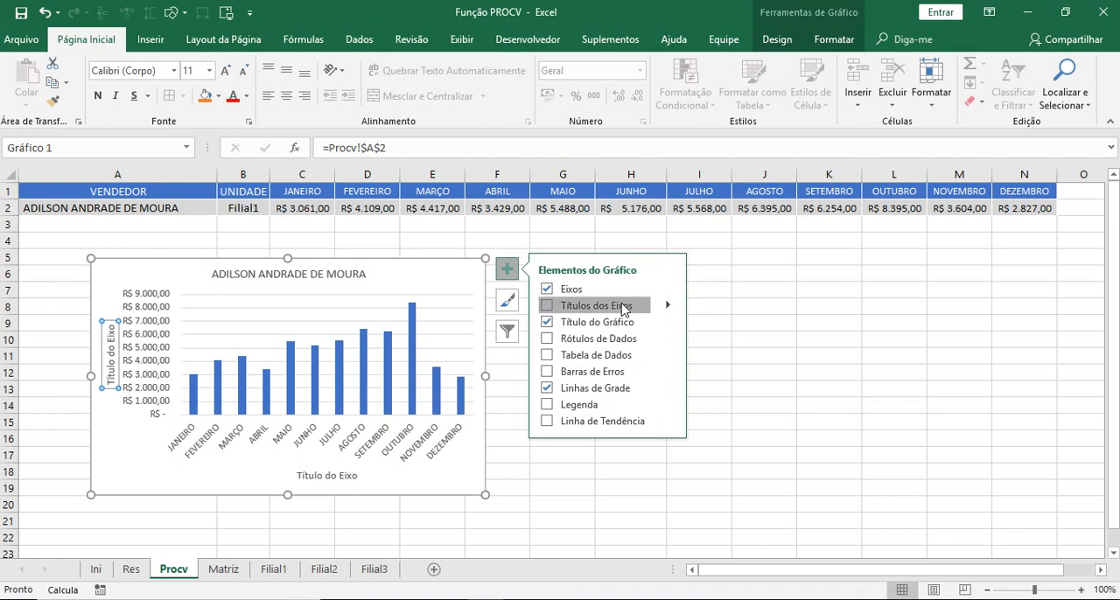
{"action": "left_click", "coordinate": [457, 514]}
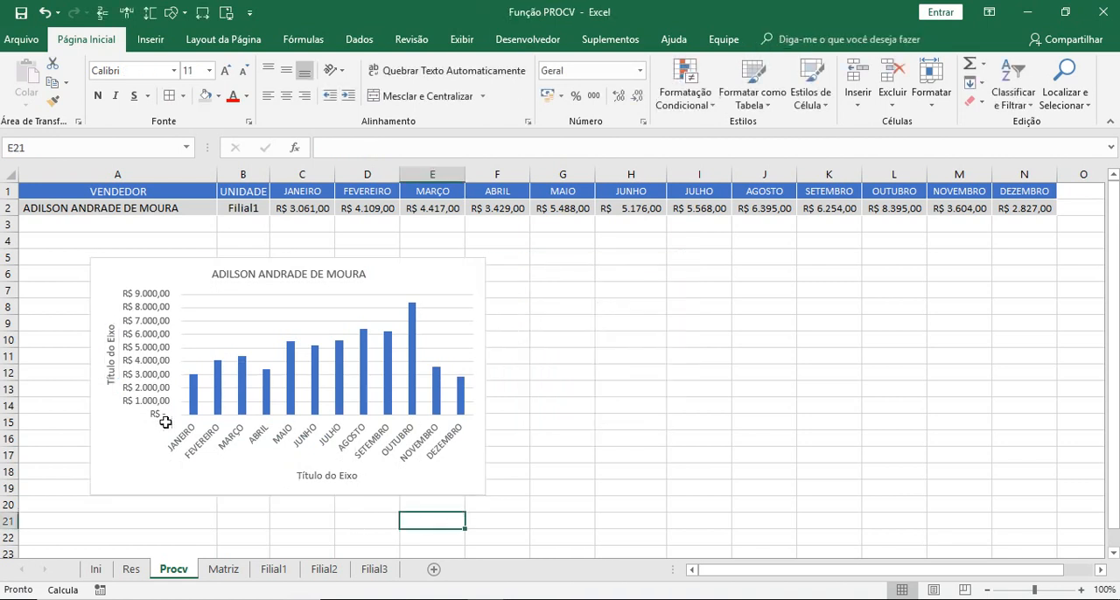
{"action": "left_click", "coordinate": [110, 375]}
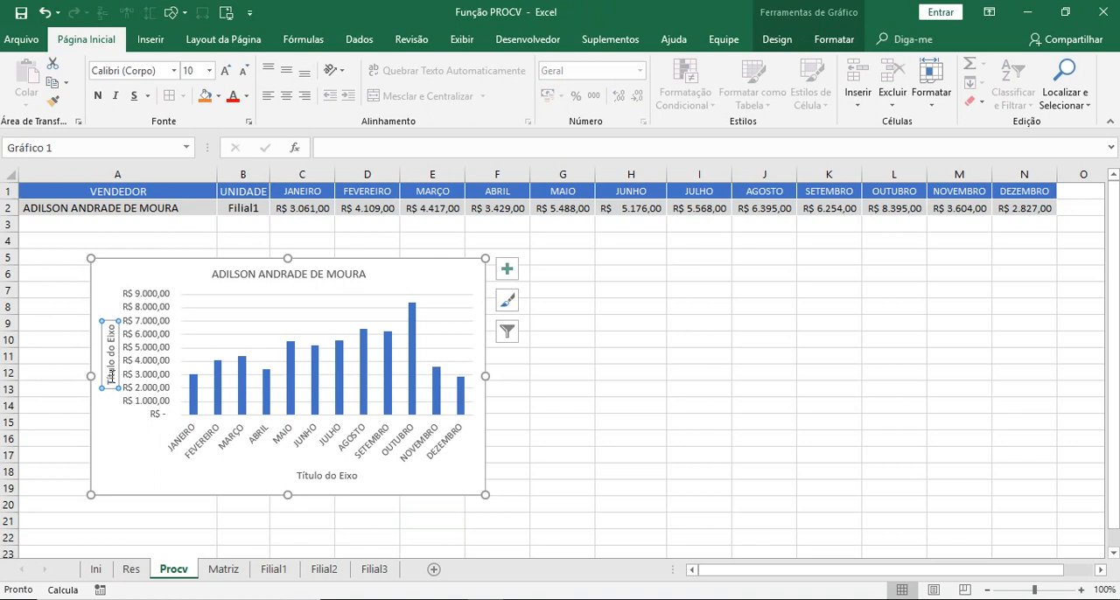
{"action": "key", "text": "Delete"}
- Link the horizontal axis title to the unit cell with the reference =Procv!$B$2
{"action": "left_click", "coordinate": [302, 477]}
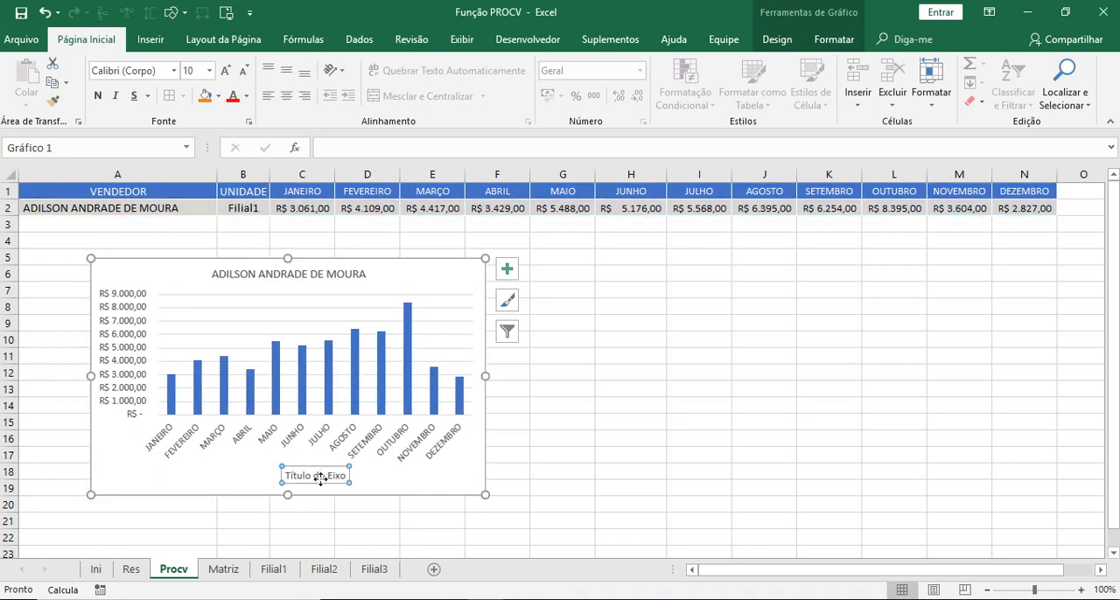
{"action": "left_click", "coordinate": [357, 141]}
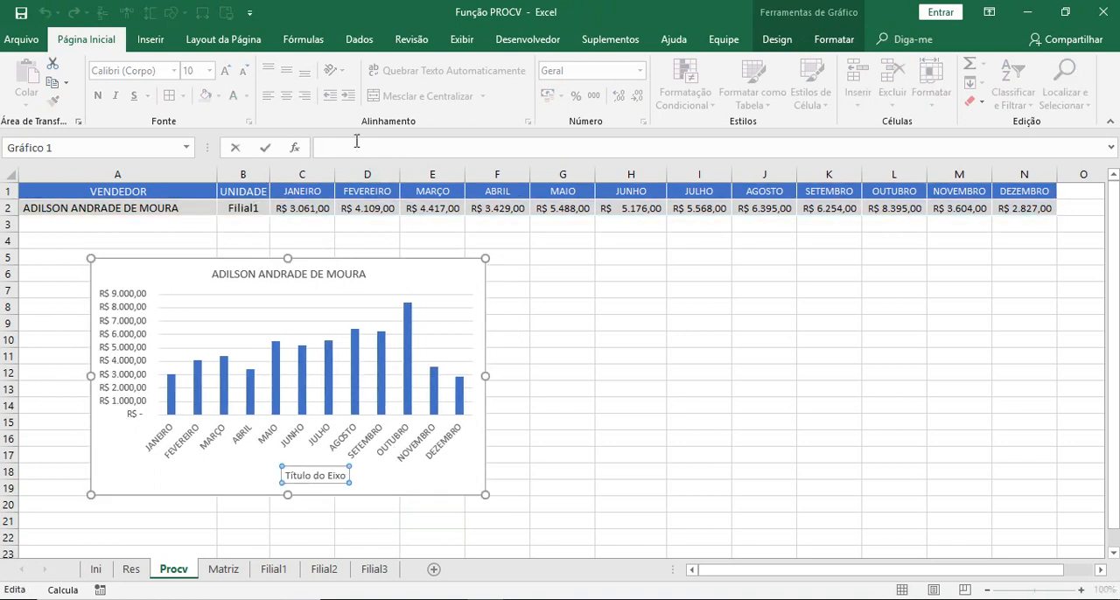
{"action": "type", "text": "="}
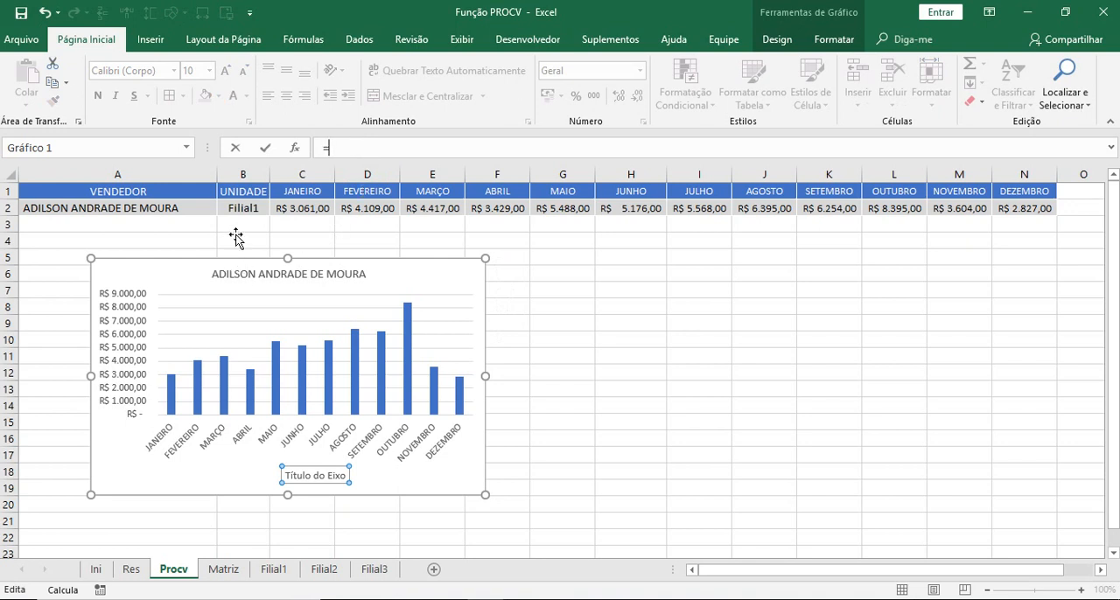
{"action": "left_click", "coordinate": [236, 208]}
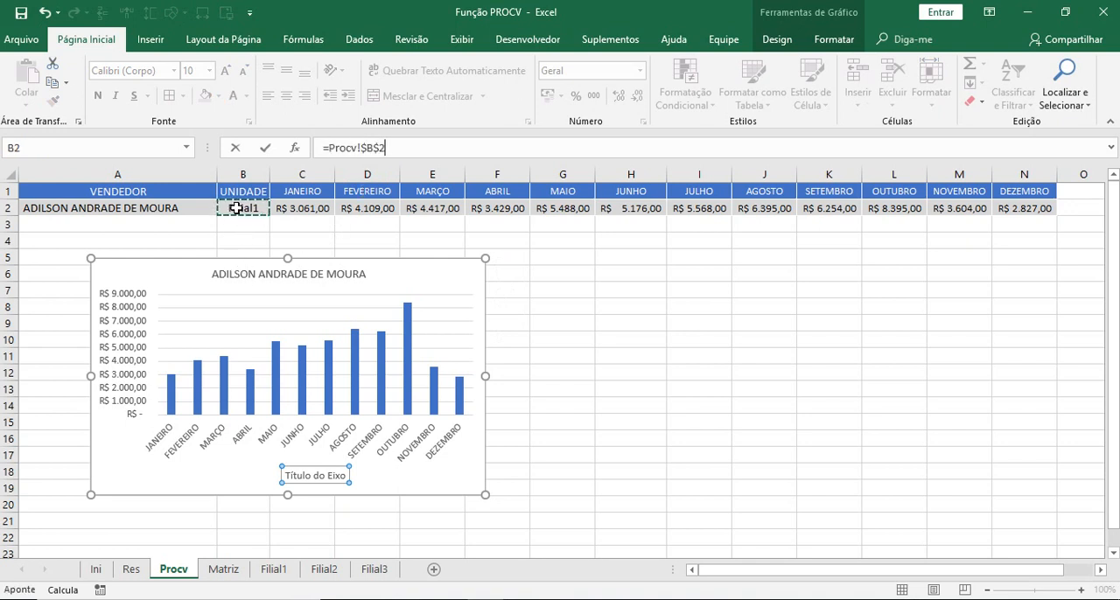
{"action": "key", "text": "Return"}
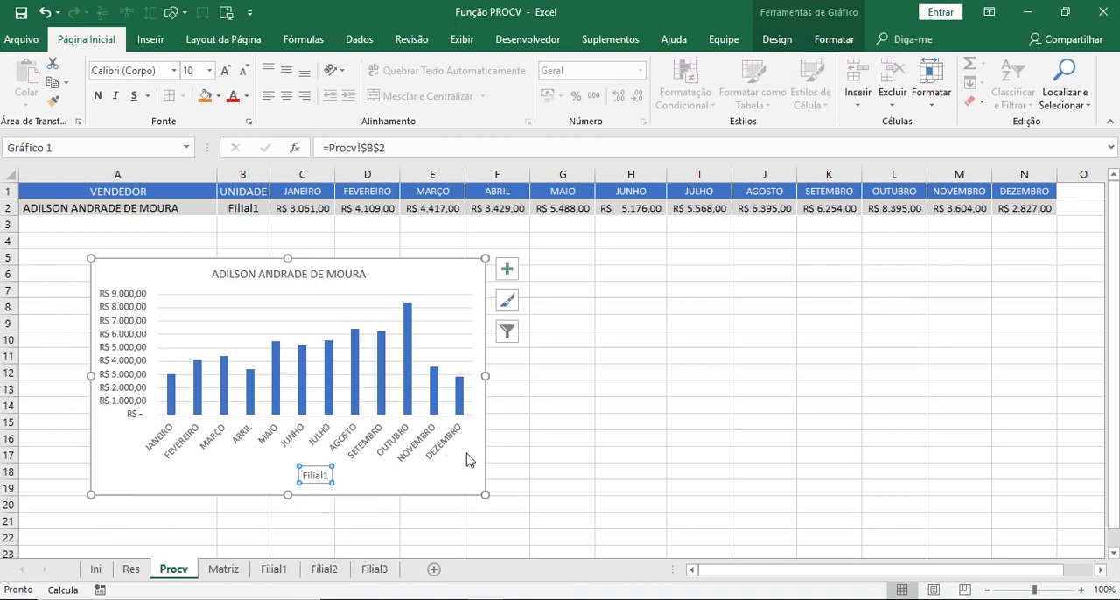
- Reduce the font size of the month labels on the horizontal axis to 8
{"action": "left_click", "coordinate": [440, 448]}
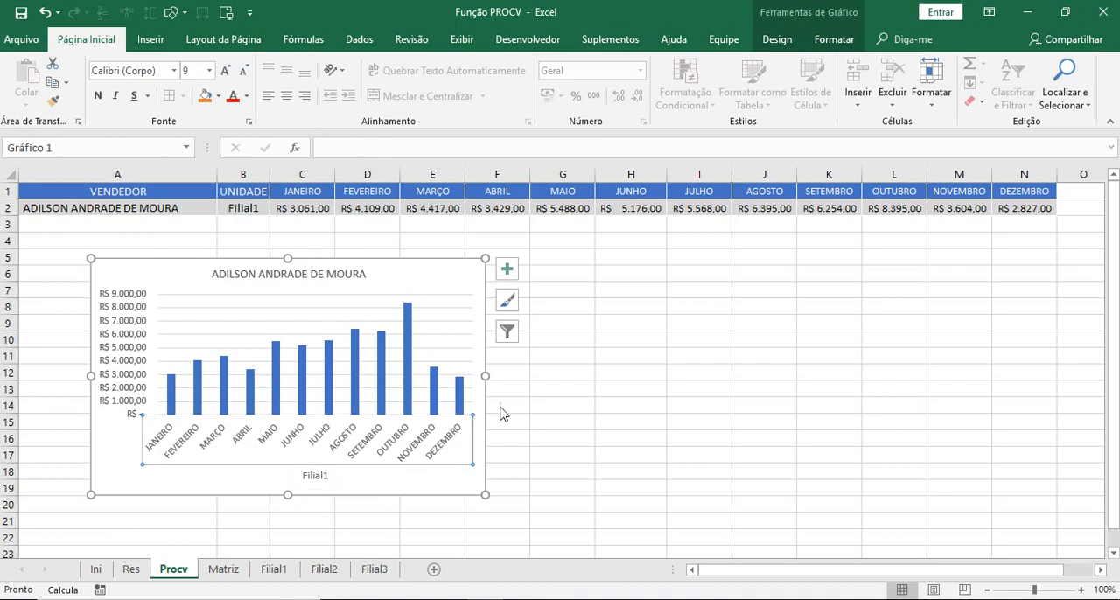
{"action": "left_click", "coordinate": [243, 70]}
{"action": "left_click", "coordinate": [626, 439]}
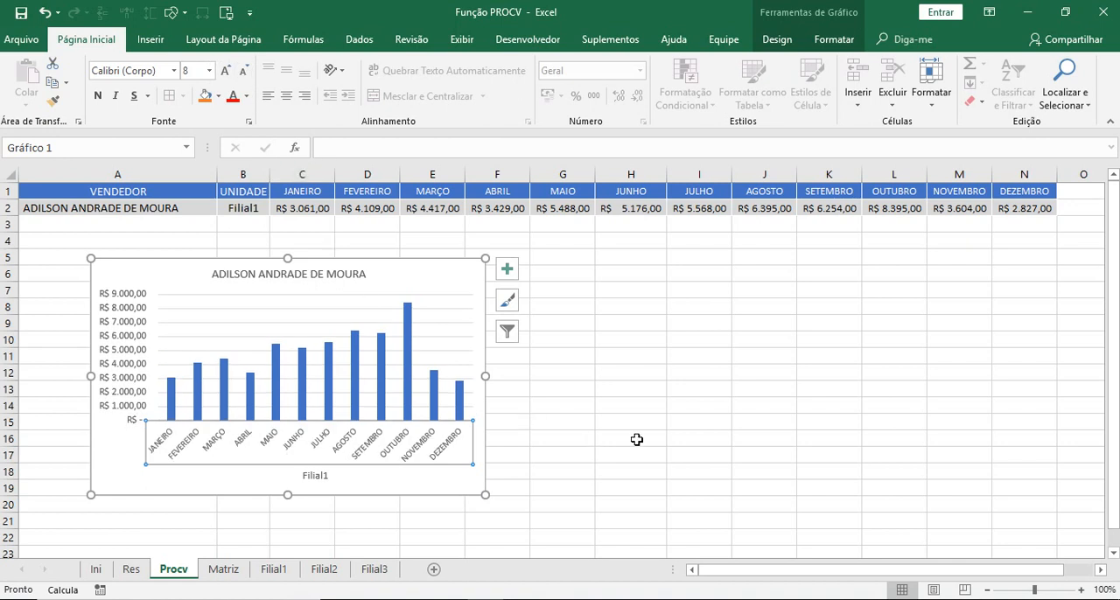
- Add data labels to the columns of the monthly sales chart
{"action": "left_click", "coordinate": [475, 278]}
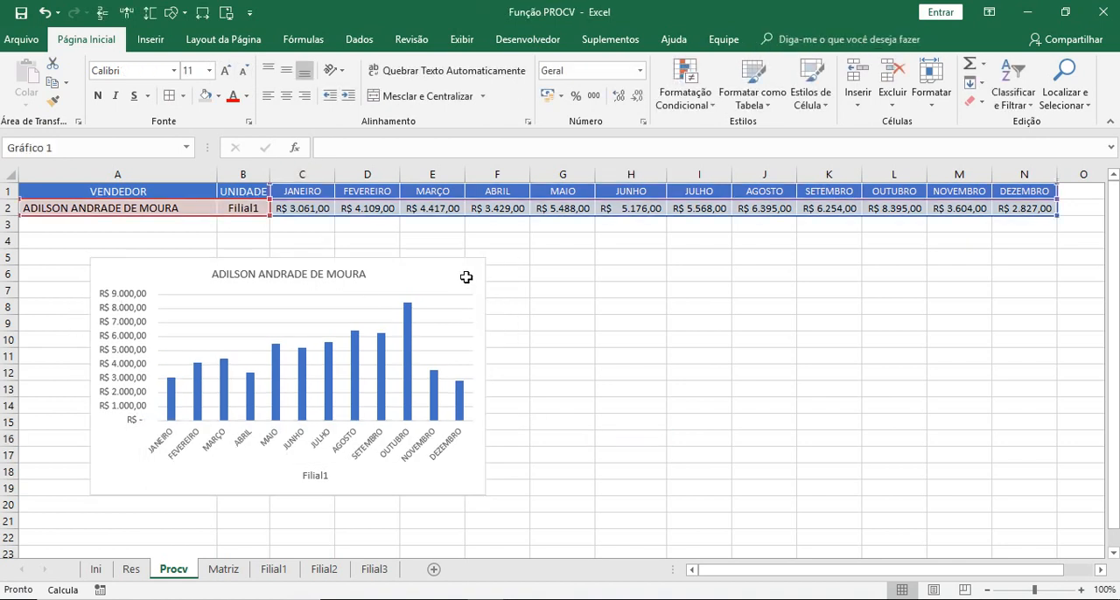
{"action": "left_click", "coordinate": [508, 269]}
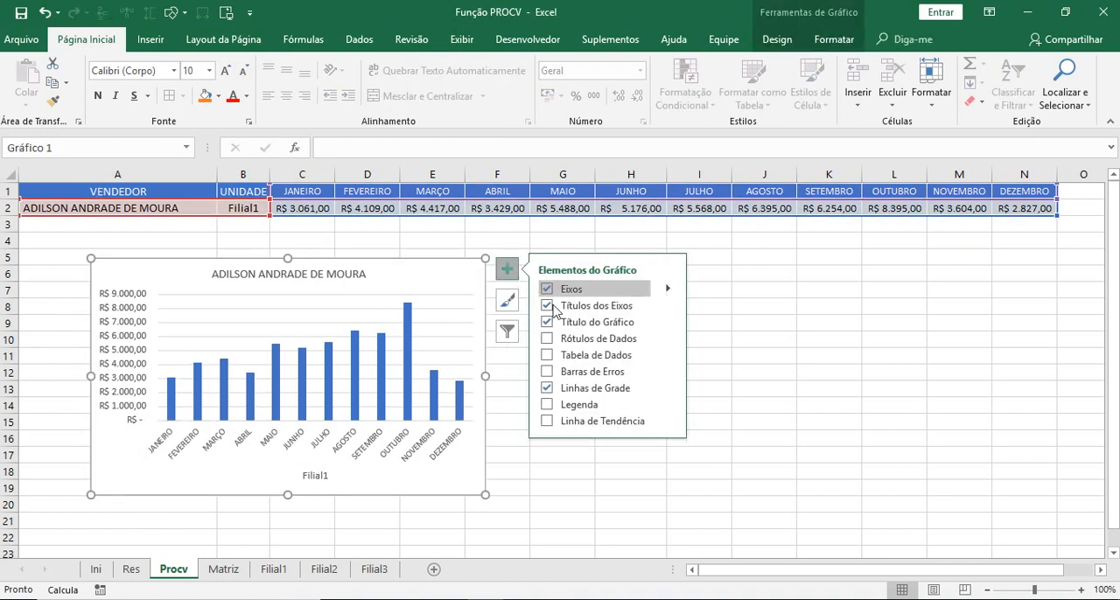
{"action": "left_click", "coordinate": [547, 341]}
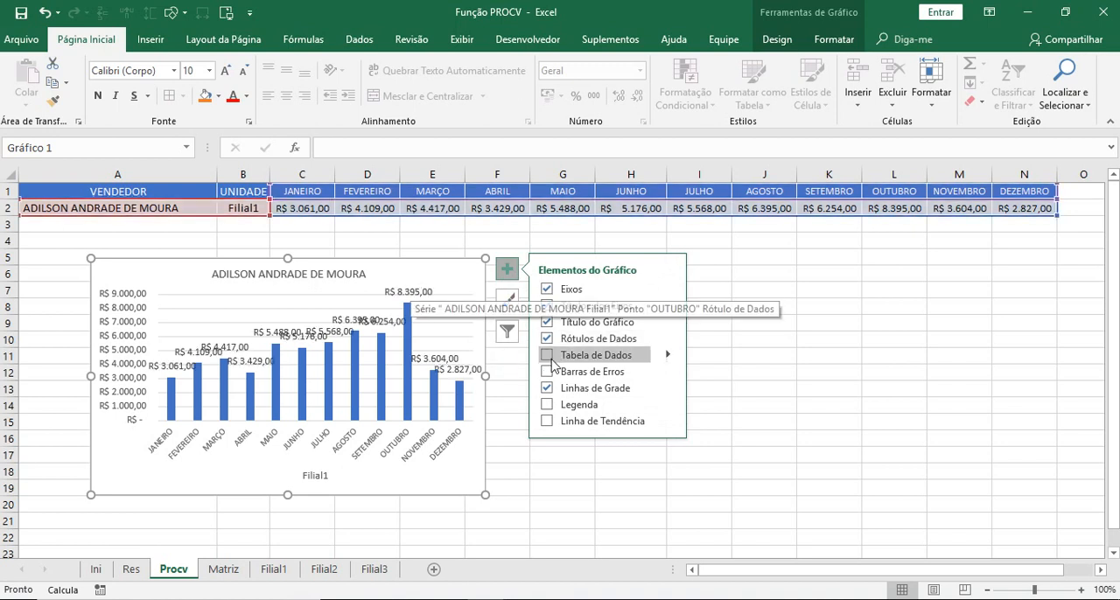
- Rotate the text of the chart's data labels by 270°
{"action": "left_click", "coordinate": [669, 341]}
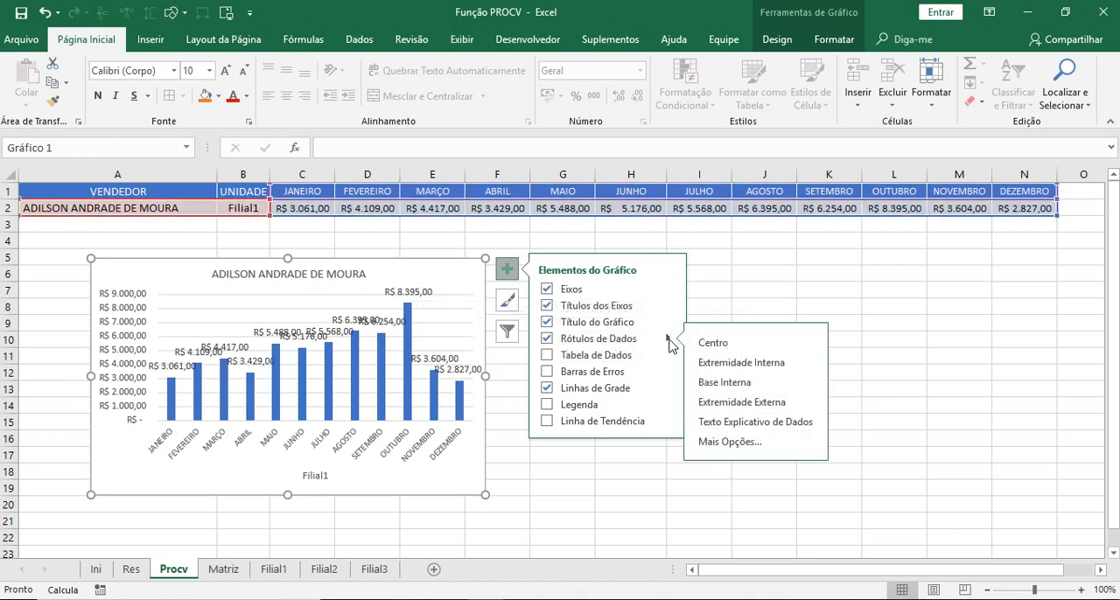
{"action": "left_click", "coordinate": [750, 445]}
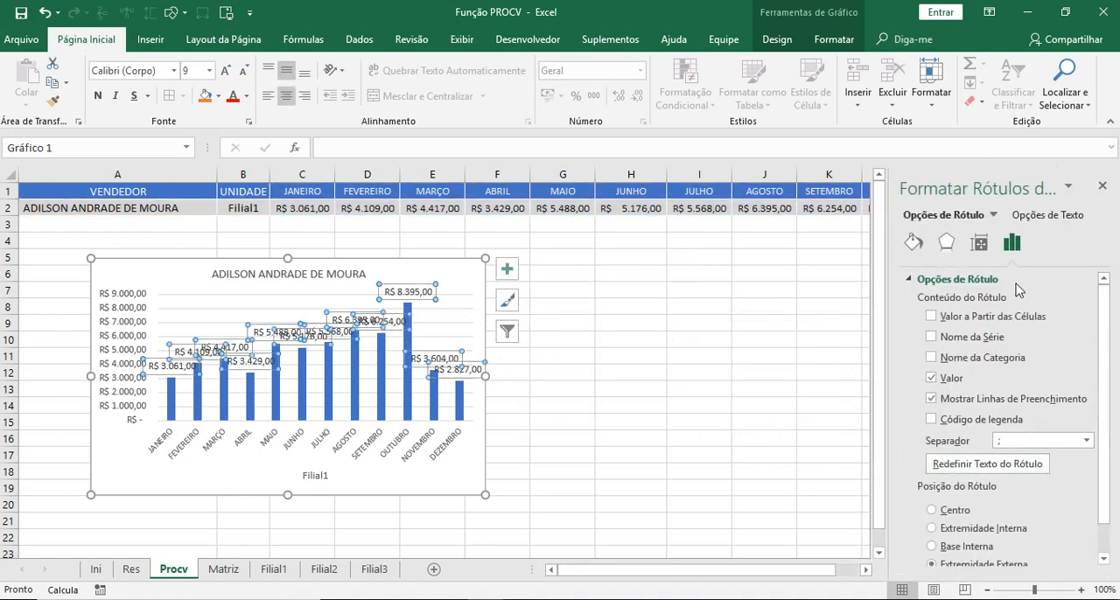
{"action": "left_click", "coordinate": [980, 244]}
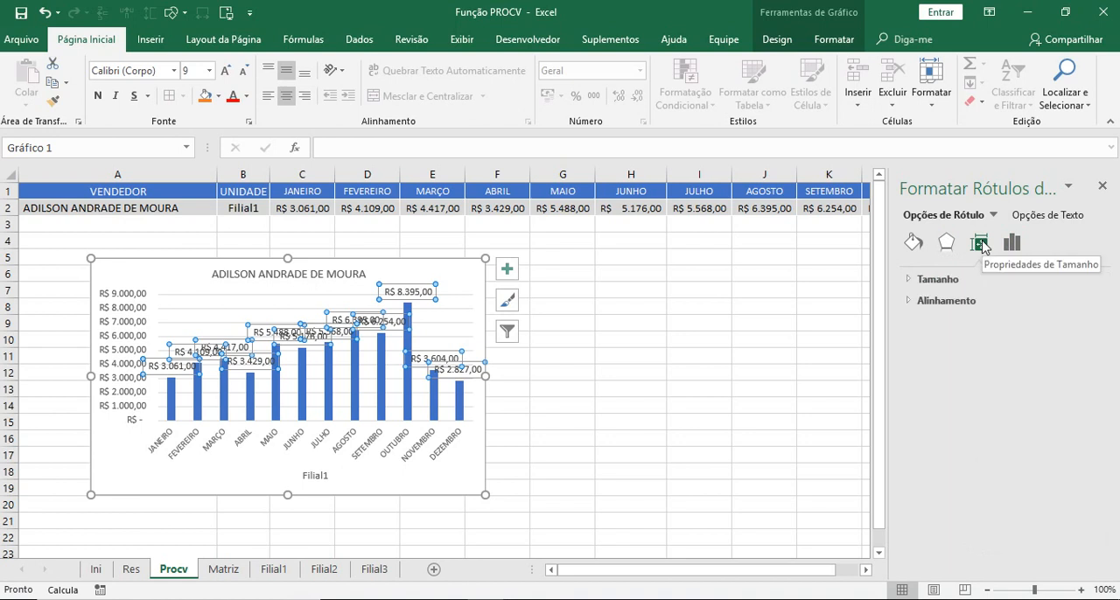
{"action": "left_click", "coordinate": [929, 302]}
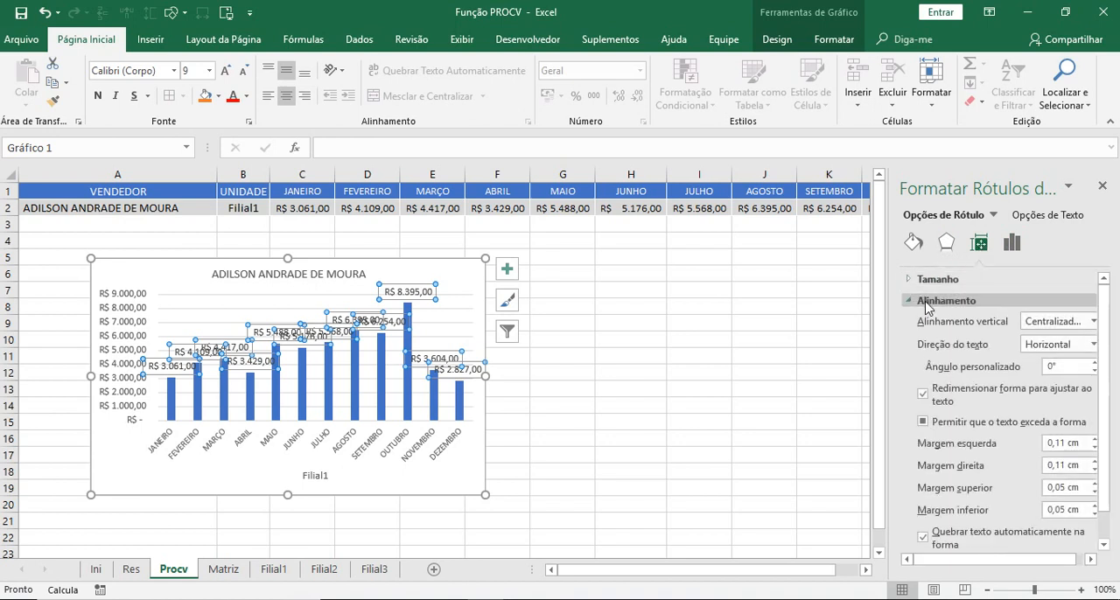
{"action": "left_click", "coordinate": [1091, 345]}
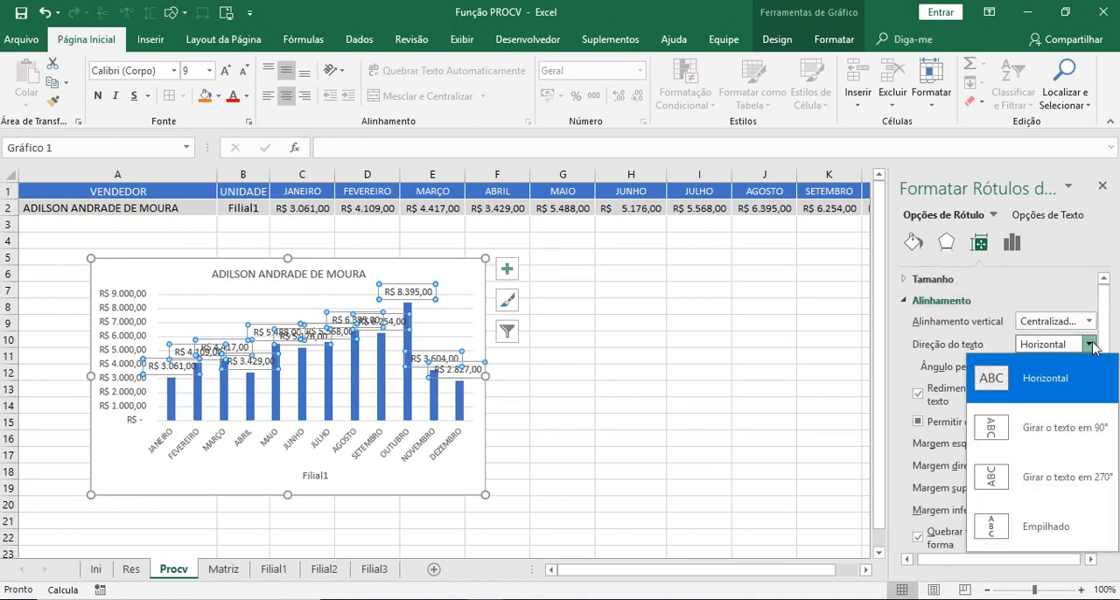
{"action": "left_click", "coordinate": [982, 480]}
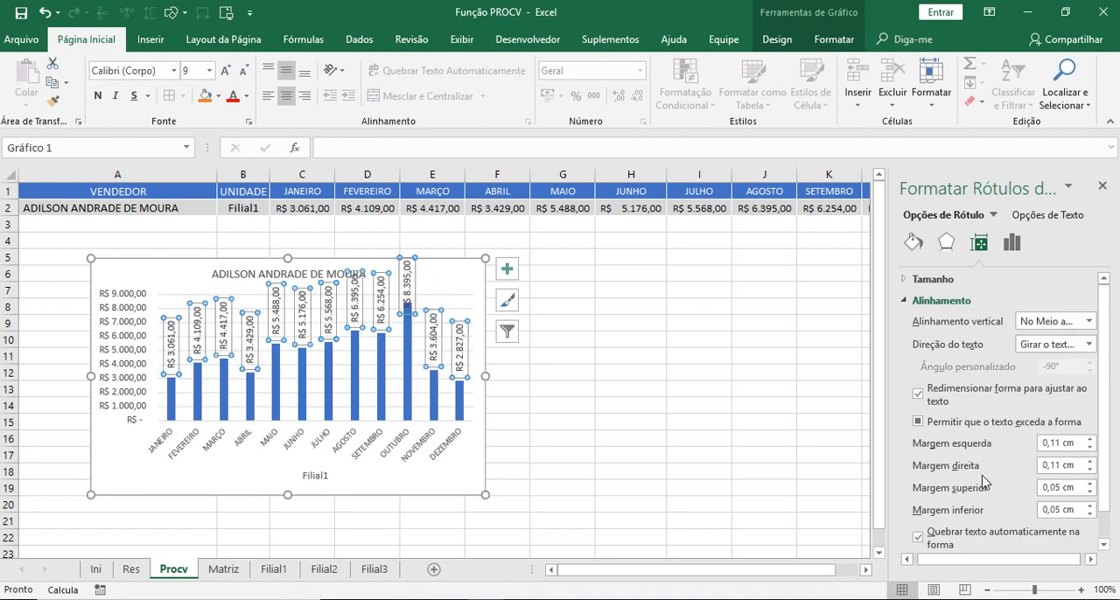
{"action": "left_click", "coordinate": [1101, 185]}
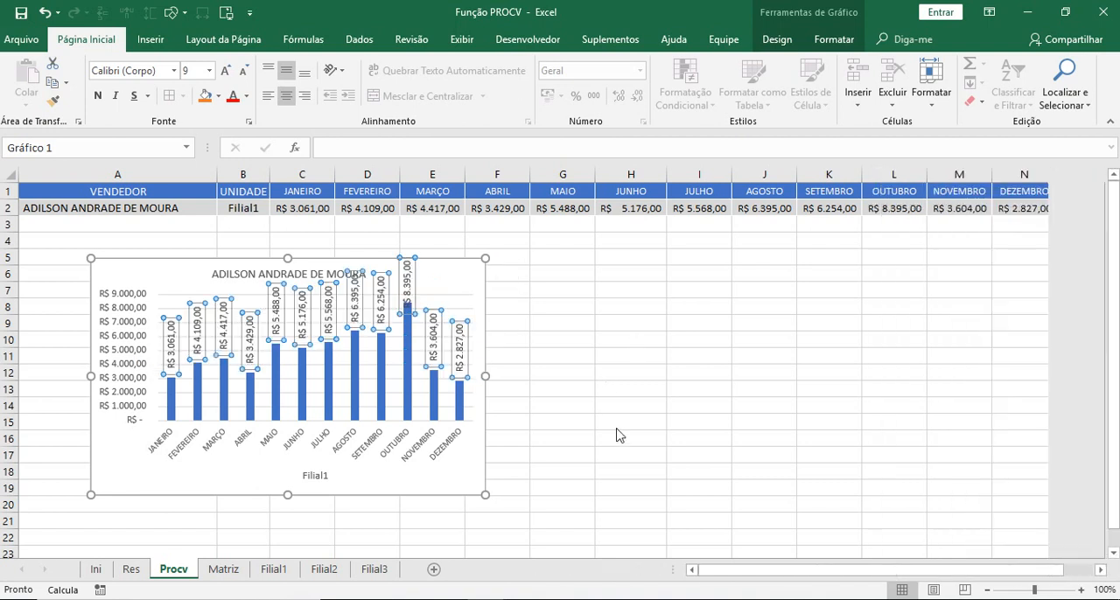
- Delete the chart's vertical value axis and move the chart up to row 4, just below the lookup table
{"action": "left_click", "coordinate": [129, 315]}
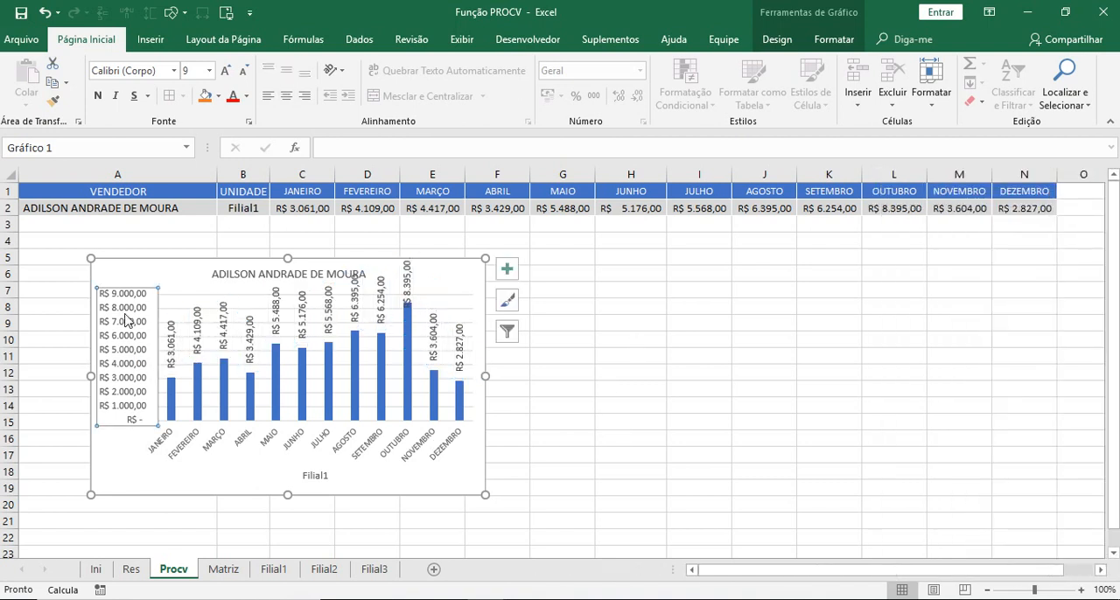
{"action": "key", "text": "Delete"}
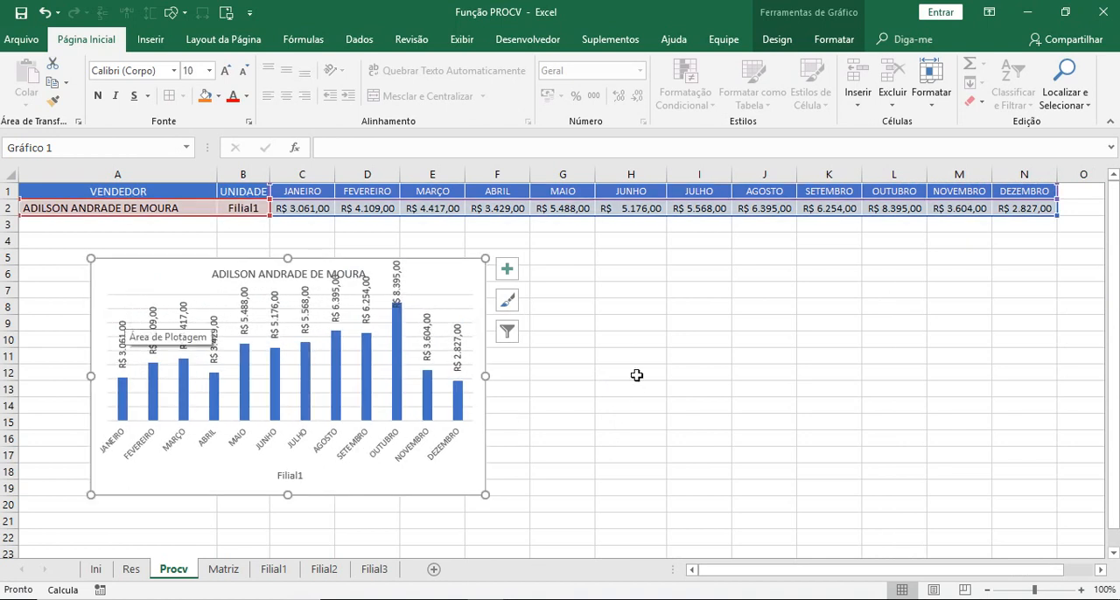
{"action": "left_click_drag", "start_coordinate": [103, 272], "coordinate": [38, 243]}
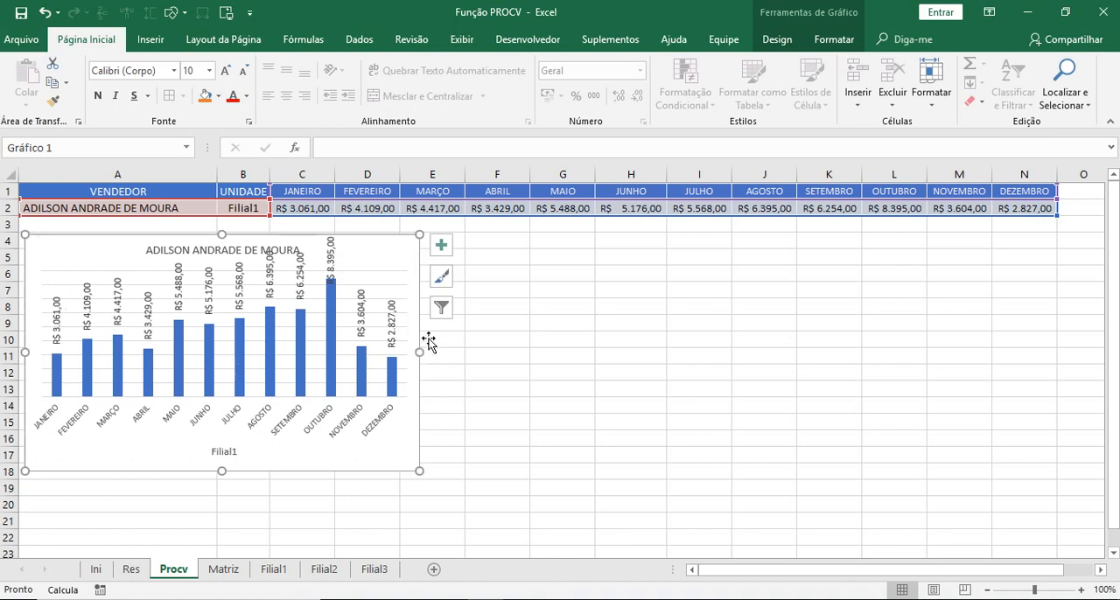
- Widen the chart to the end of column N and extend its height down to row 21
{"action": "left_click_drag", "start_coordinate": [421, 351], "coordinate": [1054, 347]}
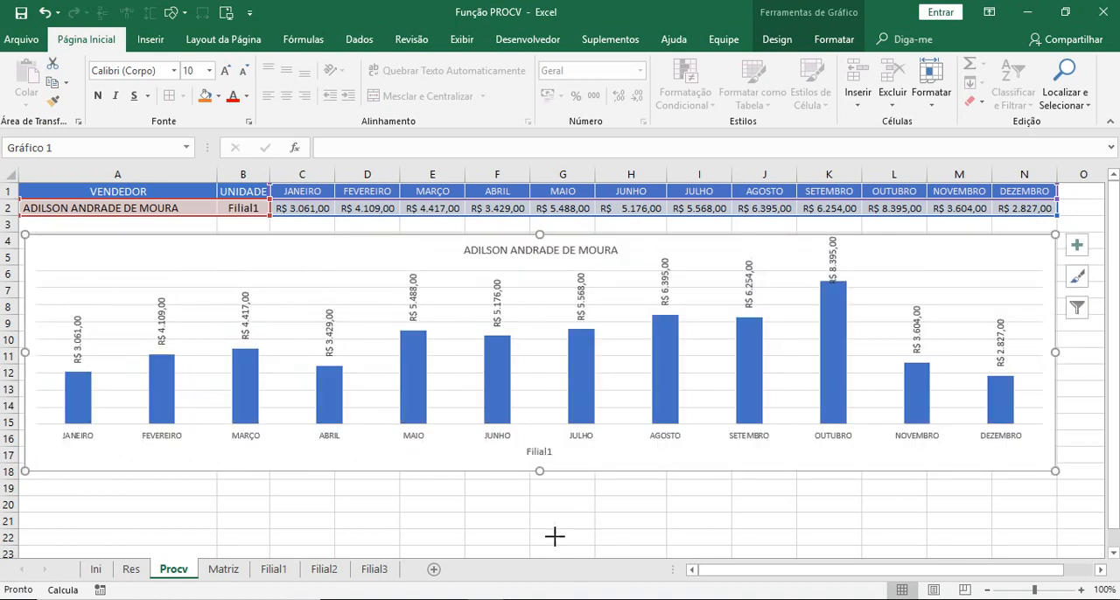
{"action": "left_click_drag", "start_coordinate": [535, 471], "coordinate": [532, 523]}
{"action": "left_click", "coordinate": [497, 550]}
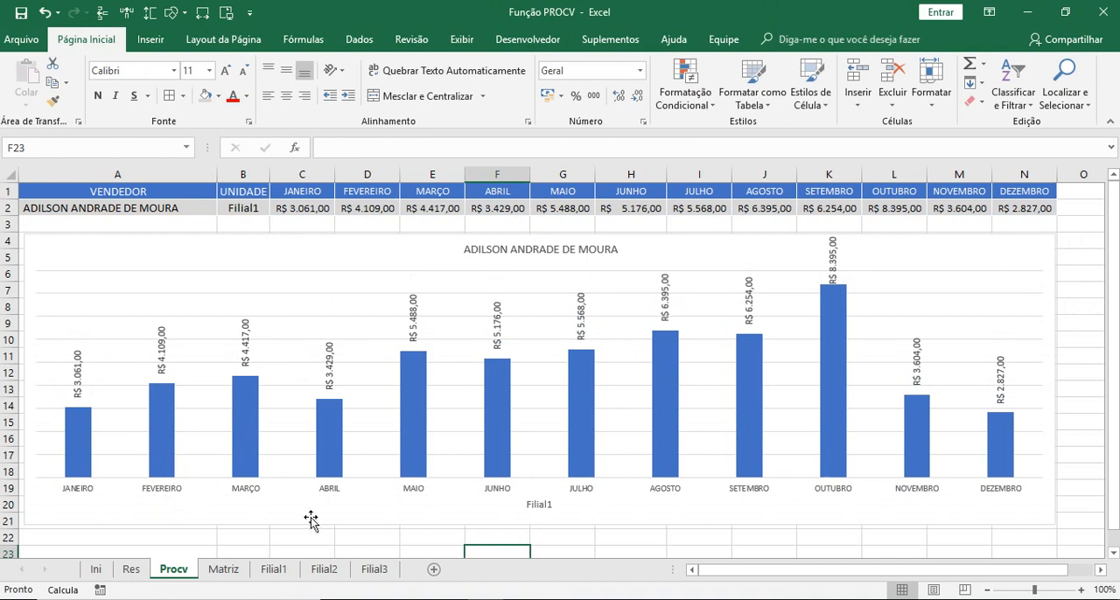
- Set the text direction of the chart's data labels to Horizontal
{"action": "left_click", "coordinate": [836, 266]}
{"action": "left_click", "coordinate": [1077, 245]}
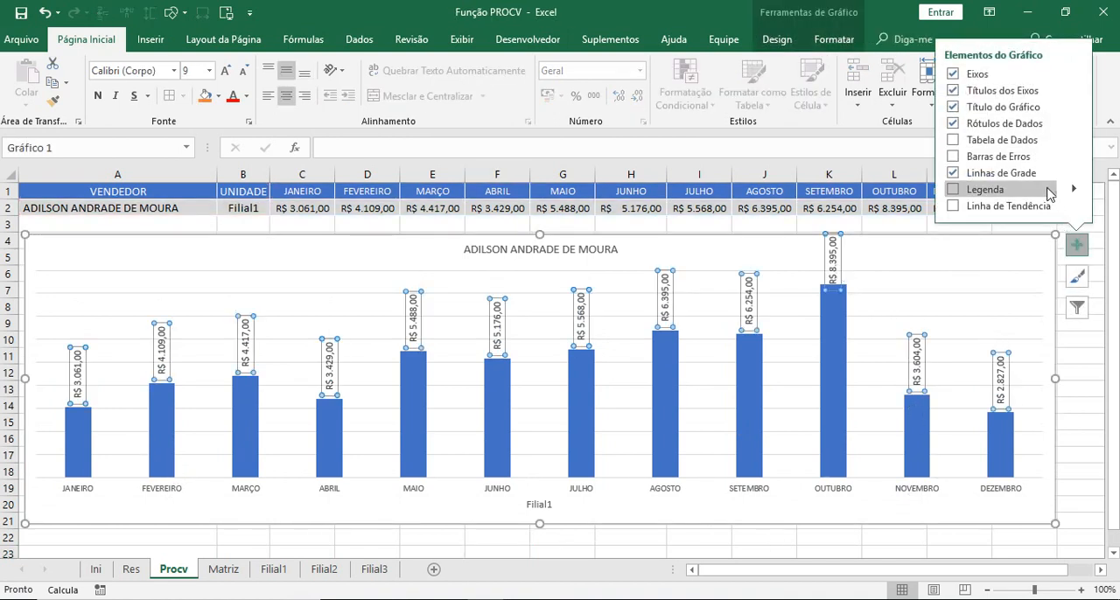
{"action": "mouse_move", "coordinate": [1075, 125]}
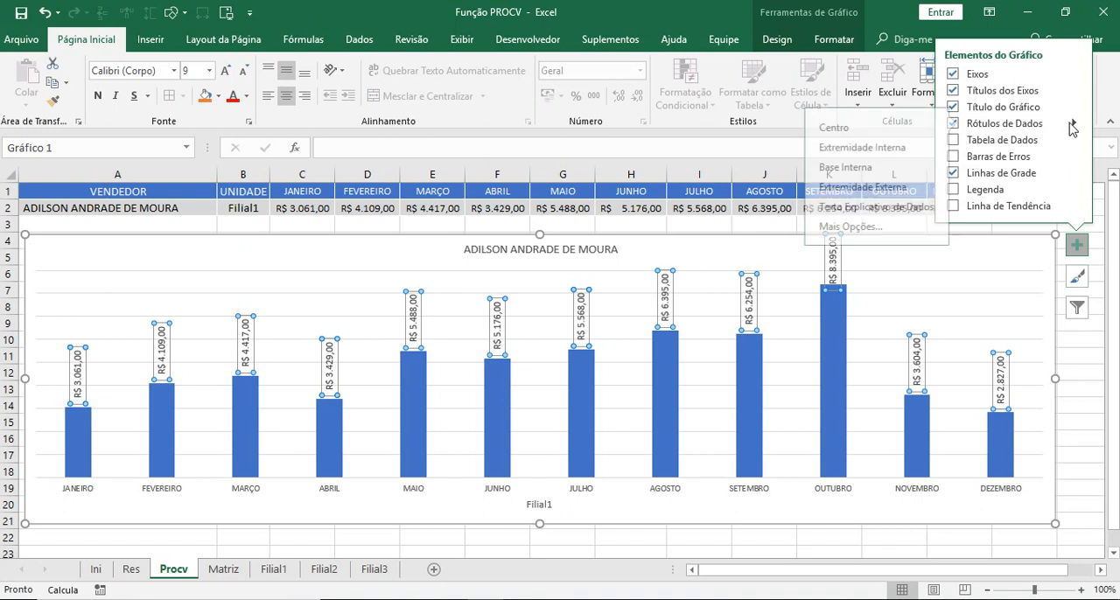
{"action": "left_click", "coordinate": [818, 231]}
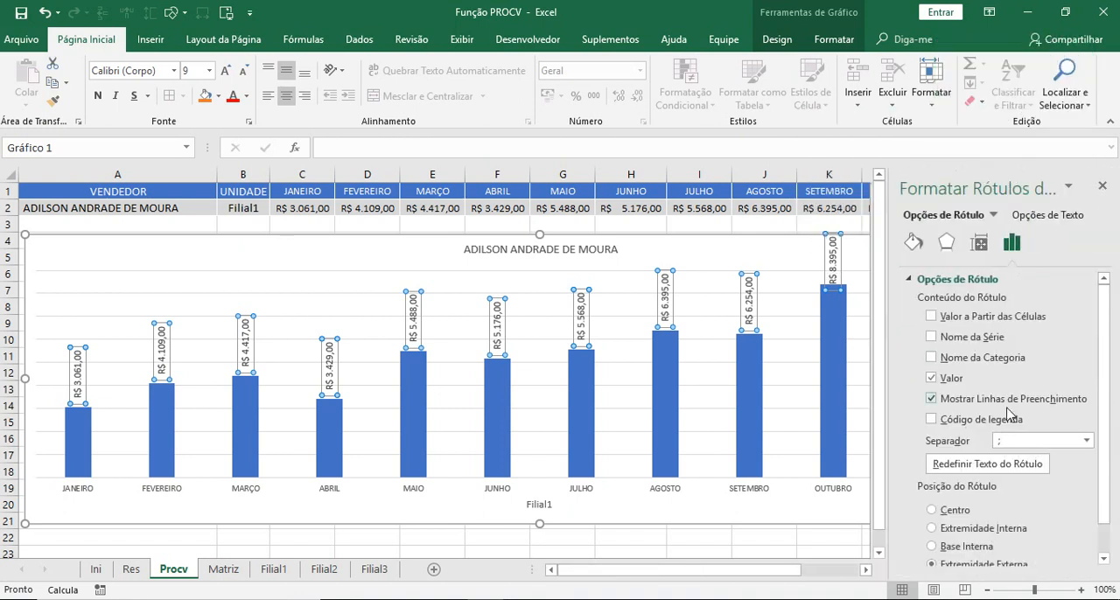
{"action": "left_click", "coordinate": [980, 243]}
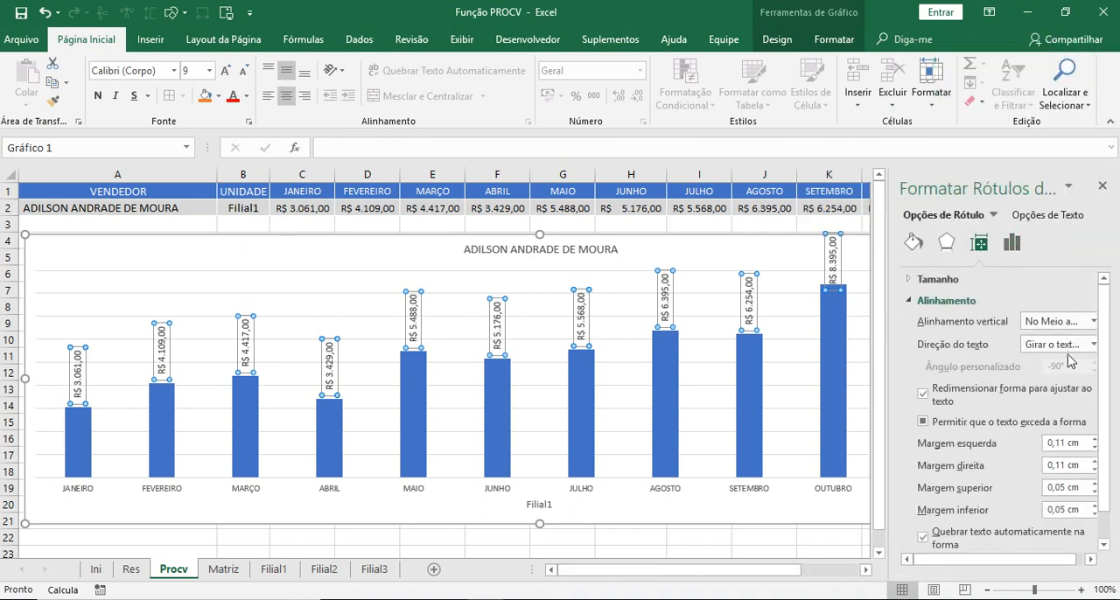
{"action": "left_click", "coordinate": [1091, 345]}
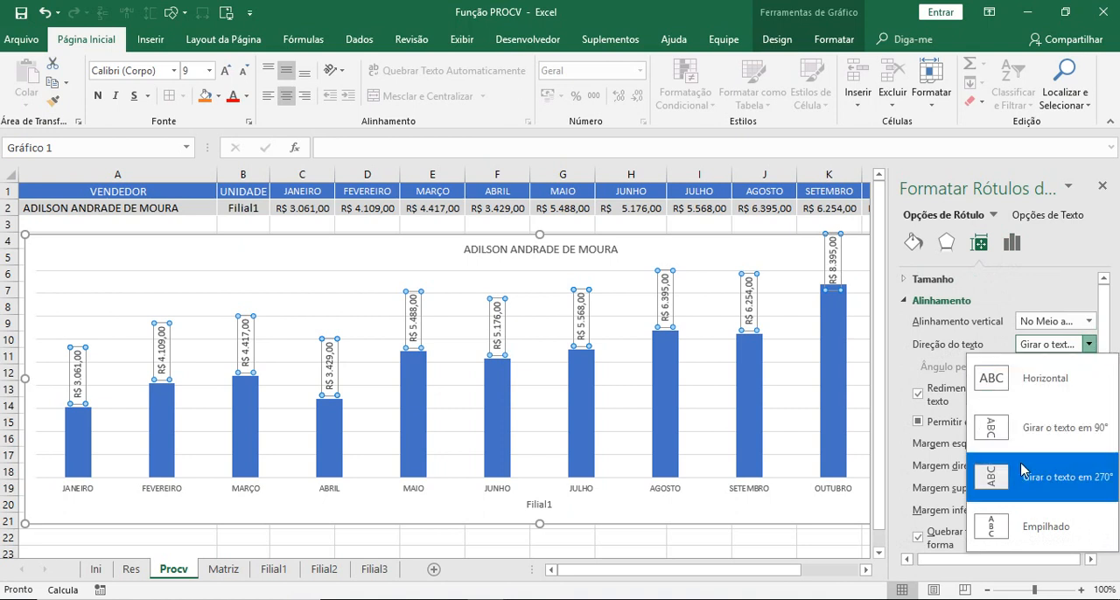
{"action": "left_click", "coordinate": [1003, 380]}
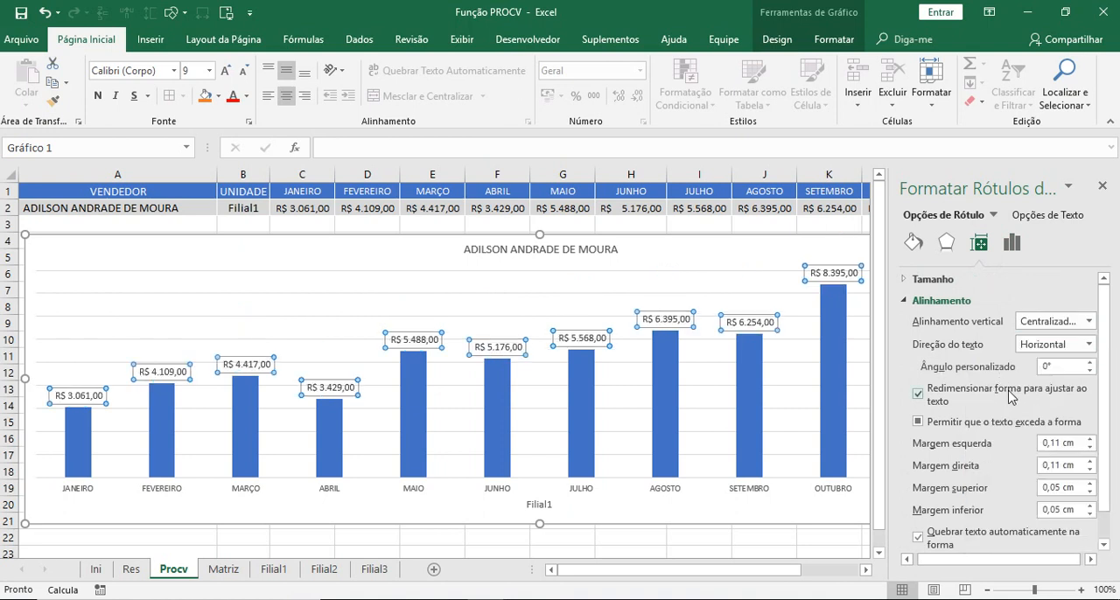
{"action": "left_click", "coordinate": [1102, 185]}
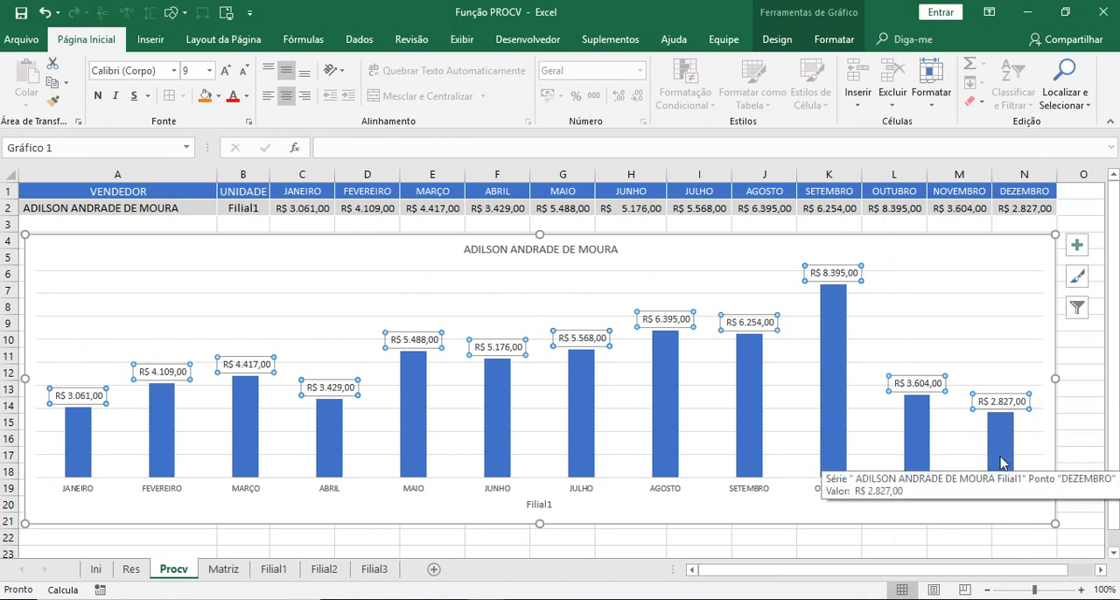
- Set the gap width of the chart's column series to 10%
{"action": "left_click", "coordinate": [910, 462]}
{"action": "right_click", "coordinate": [828, 422]}
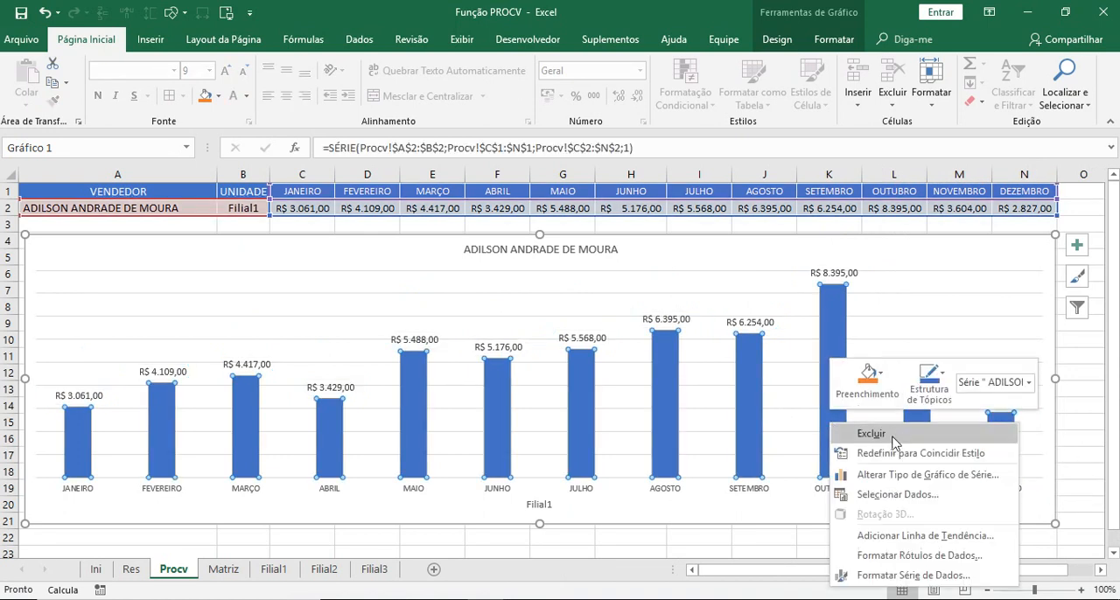
{"action": "left_click", "coordinate": [892, 576]}
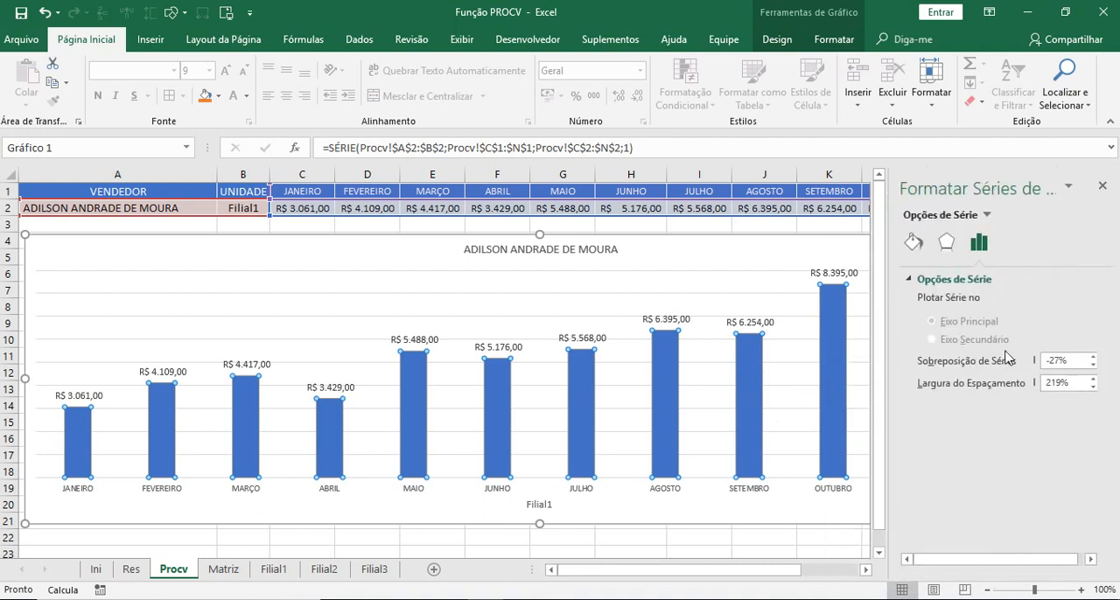
{"action": "left_click_drag", "start_coordinate": [1068, 381], "coordinate": [1016, 383]}
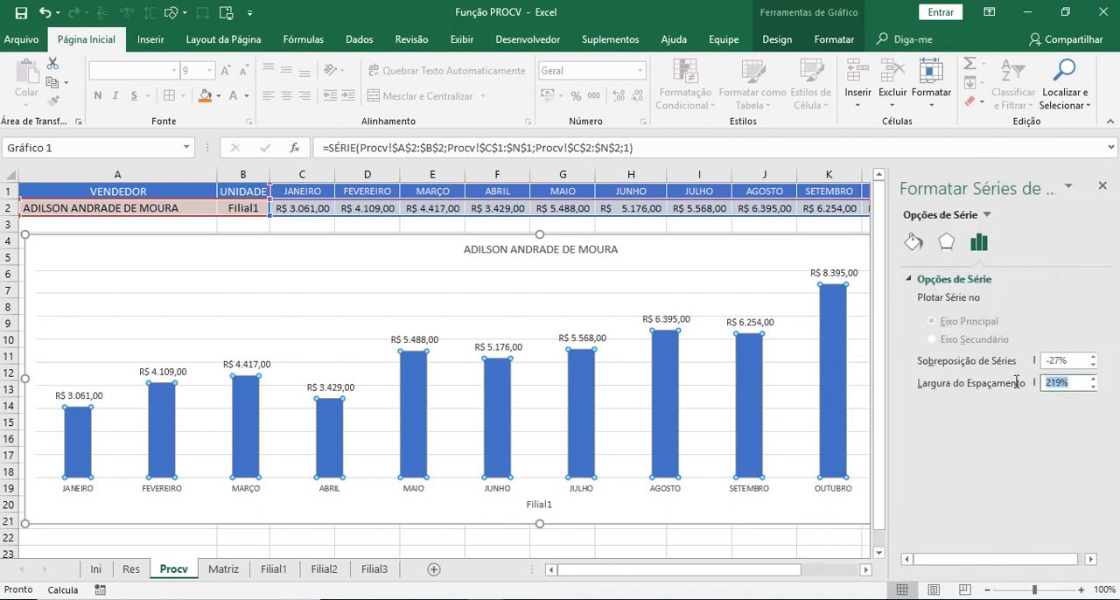
{"action": "type", "text": "0"}
{"action": "key", "text": "Return"}
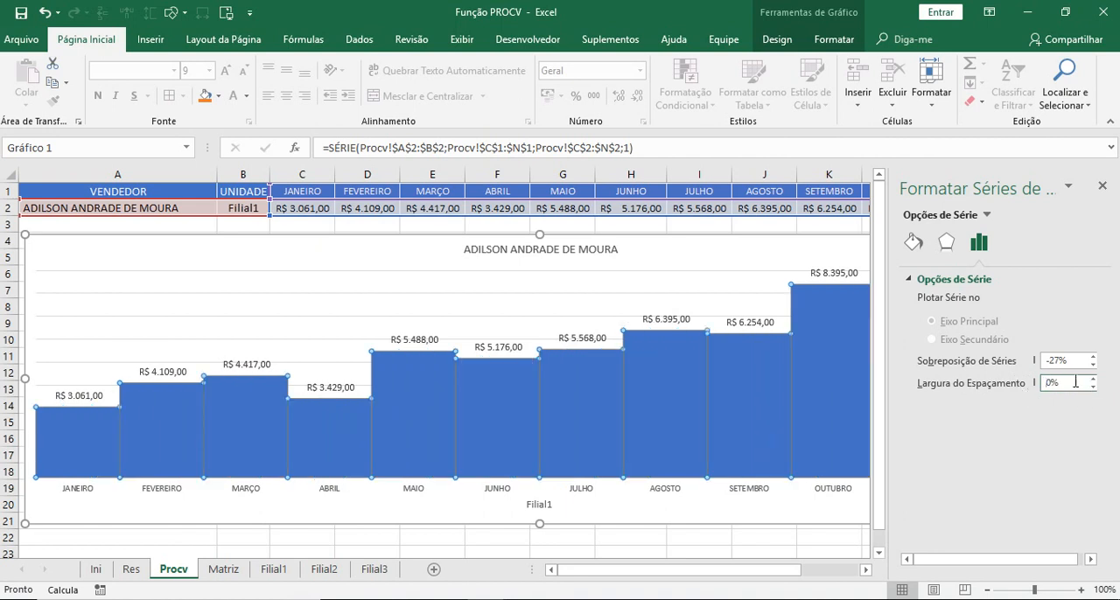
{"action": "type", "text": "1"}
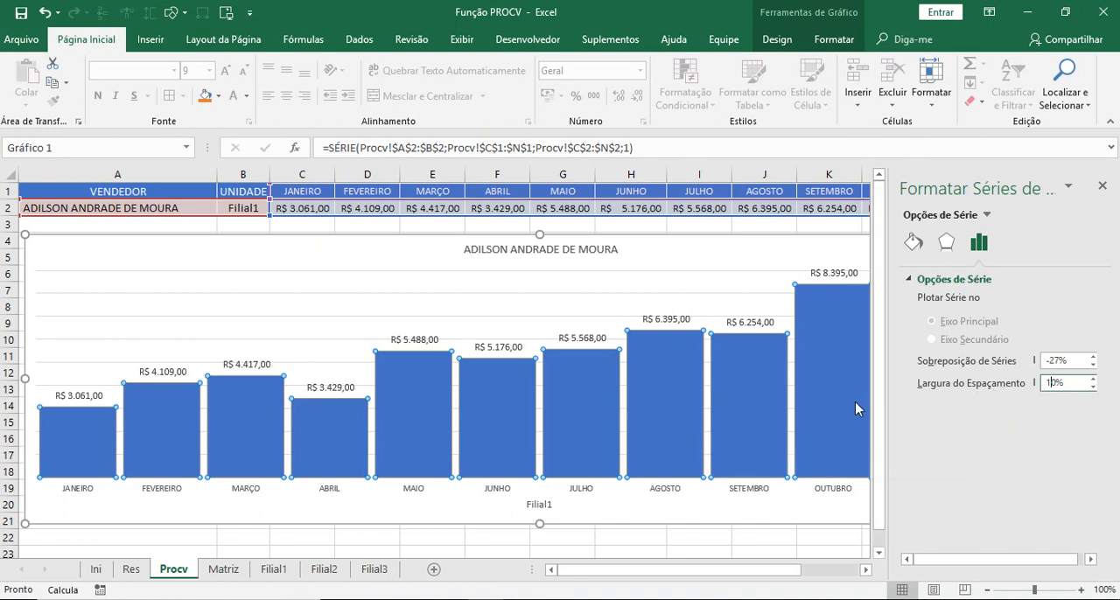
{"action": "left_click", "coordinate": [1101, 188]}
{"action": "left_click", "coordinate": [1079, 373]}
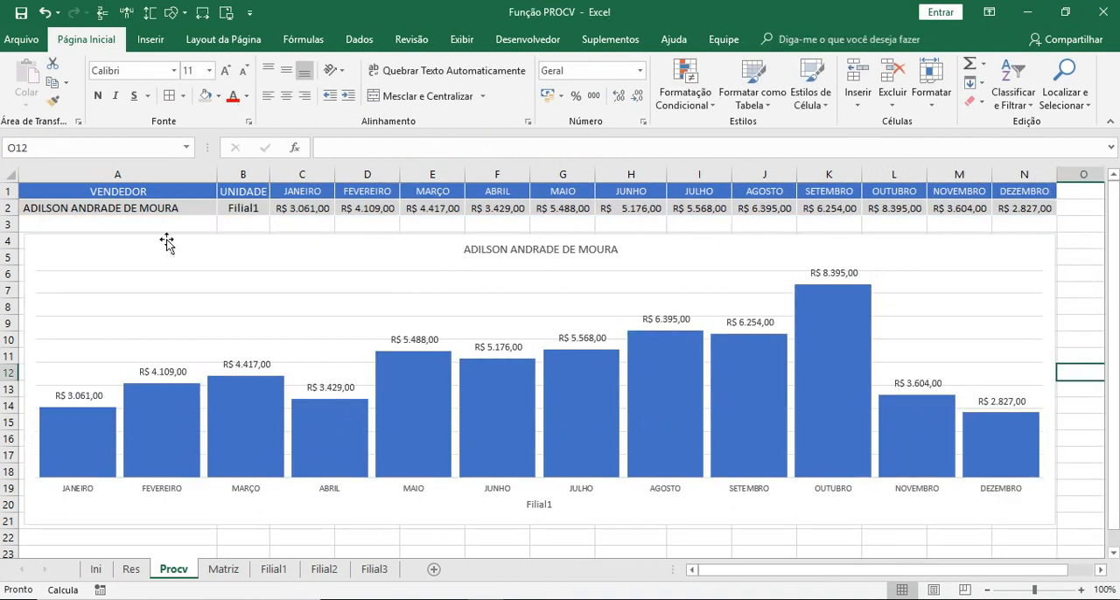
- Choose the next six sellers one after another from the drop-down list in A2 to test the lookup and chart
{"action": "left_click", "coordinate": [128, 212]}
{"action": "left_click", "coordinate": [222, 210]}
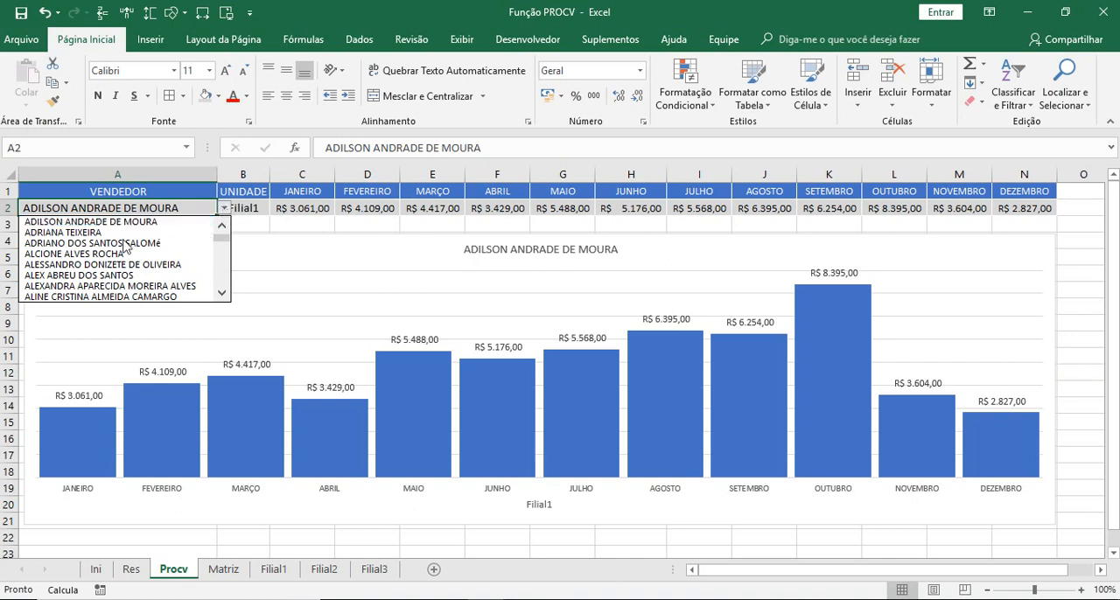
{"action": "left_click", "coordinate": [63, 232]}
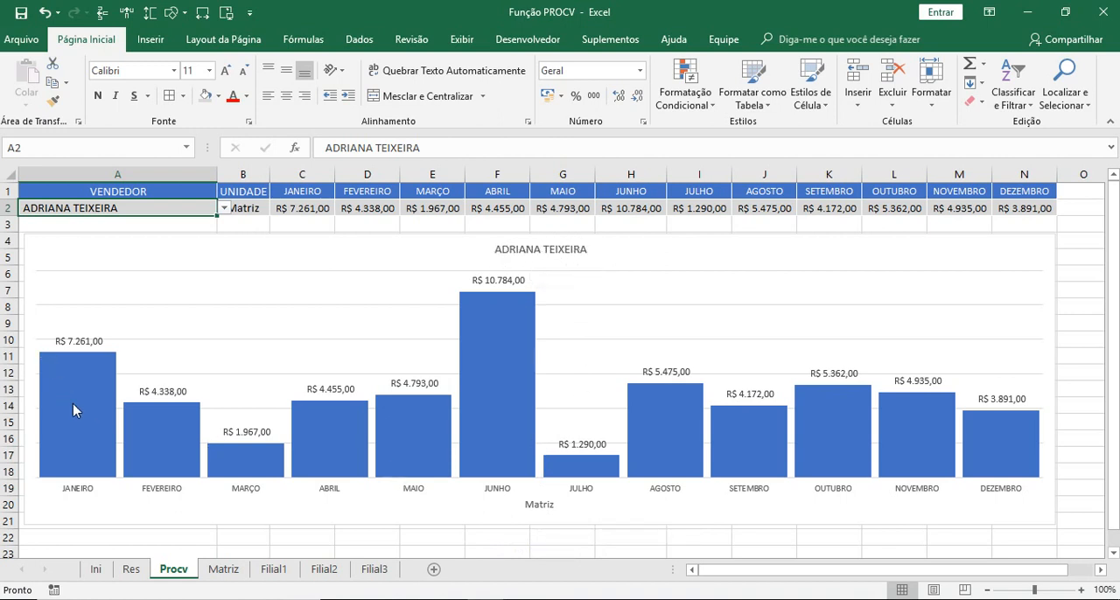
{"action": "left_click", "coordinate": [225, 208]}
{"action": "left_click", "coordinate": [141, 233]}
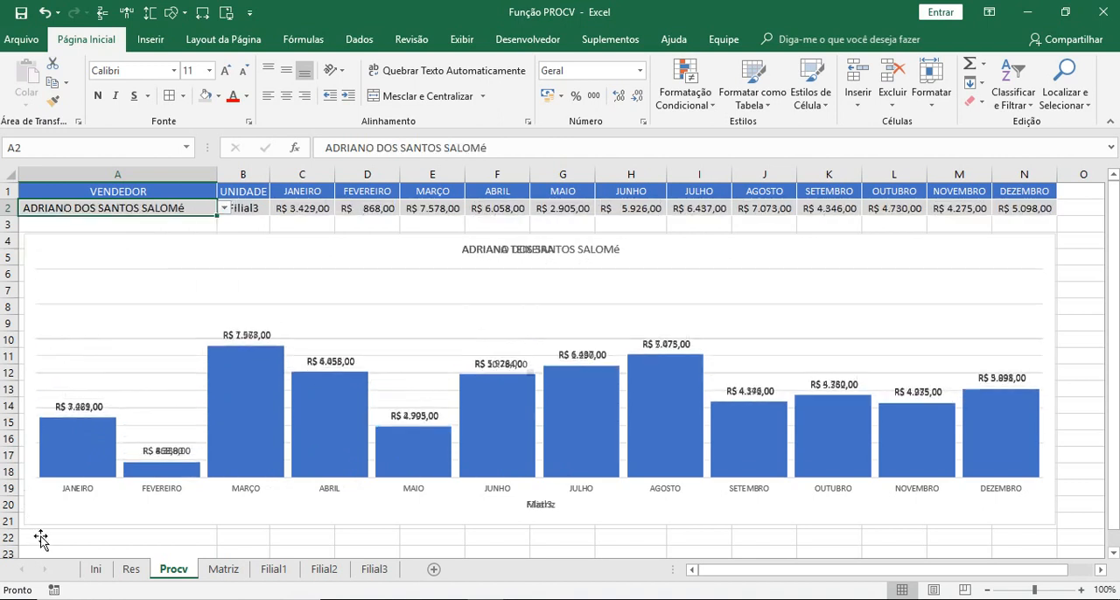
{"action": "left_click", "coordinate": [224, 208]}
{"action": "left_click", "coordinate": [145, 233]}
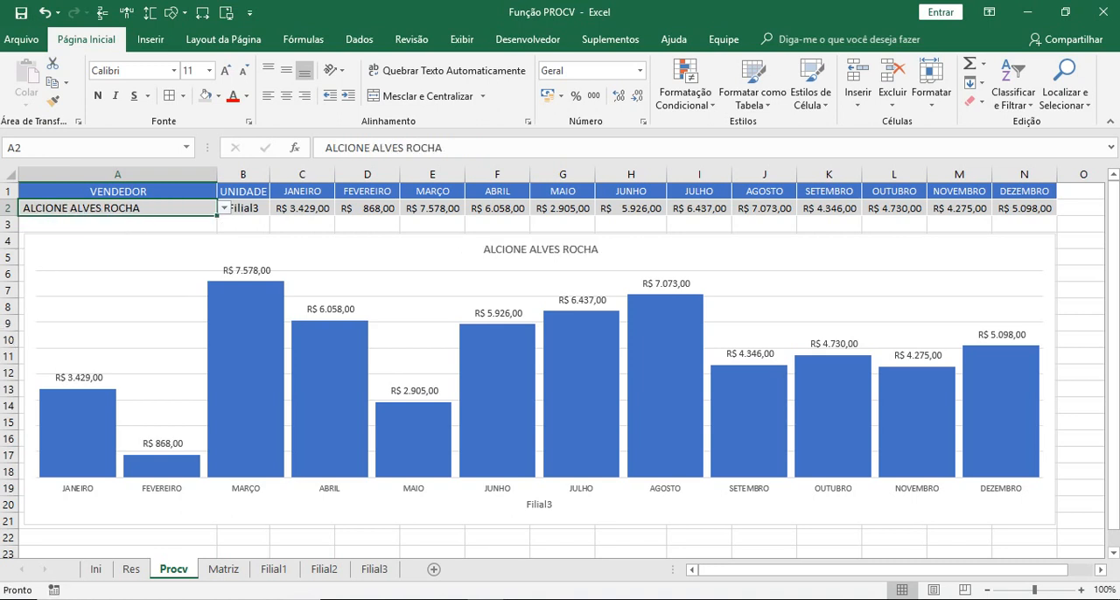
{"action": "left_click", "coordinate": [225, 209]}
{"action": "left_click", "coordinate": [171, 232]}
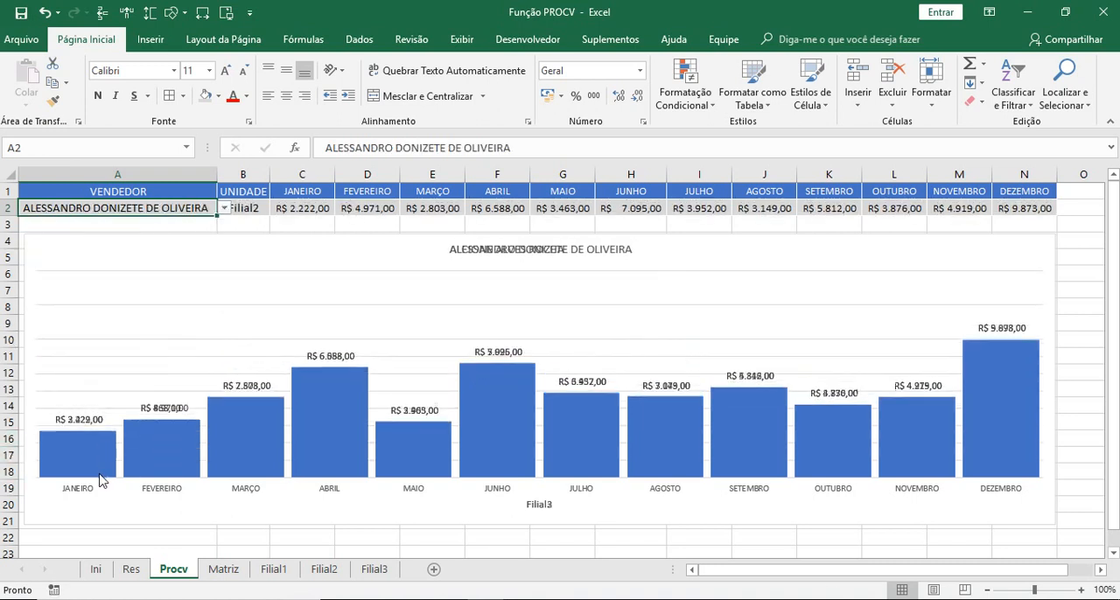
{"action": "left_click", "coordinate": [223, 208]}
{"action": "left_click", "coordinate": [166, 231]}
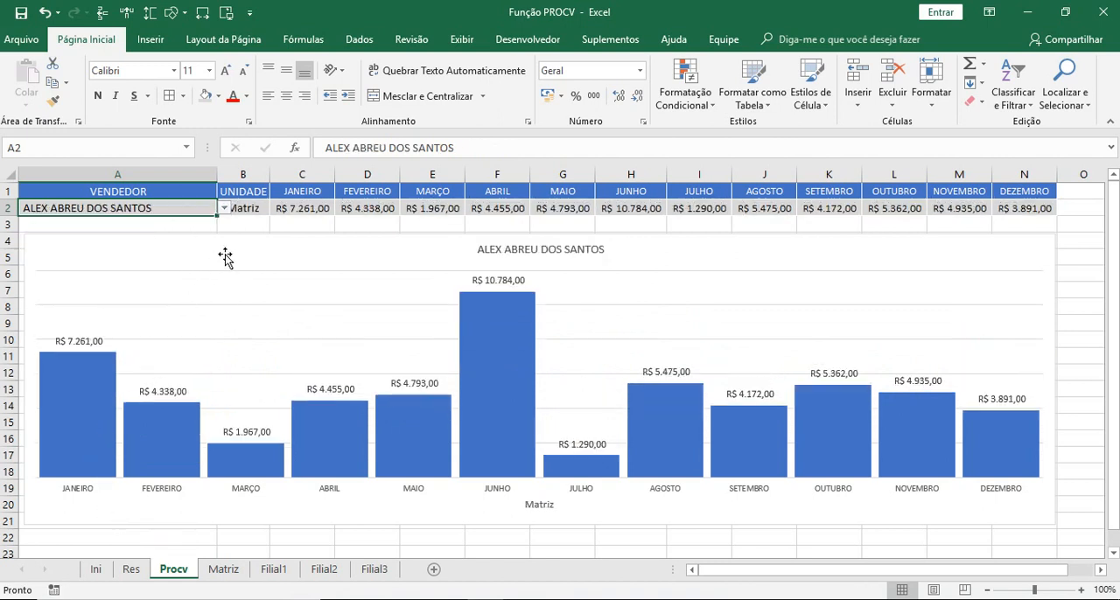
{"action": "left_click", "coordinate": [225, 208]}
{"action": "left_click", "coordinate": [140, 235]}
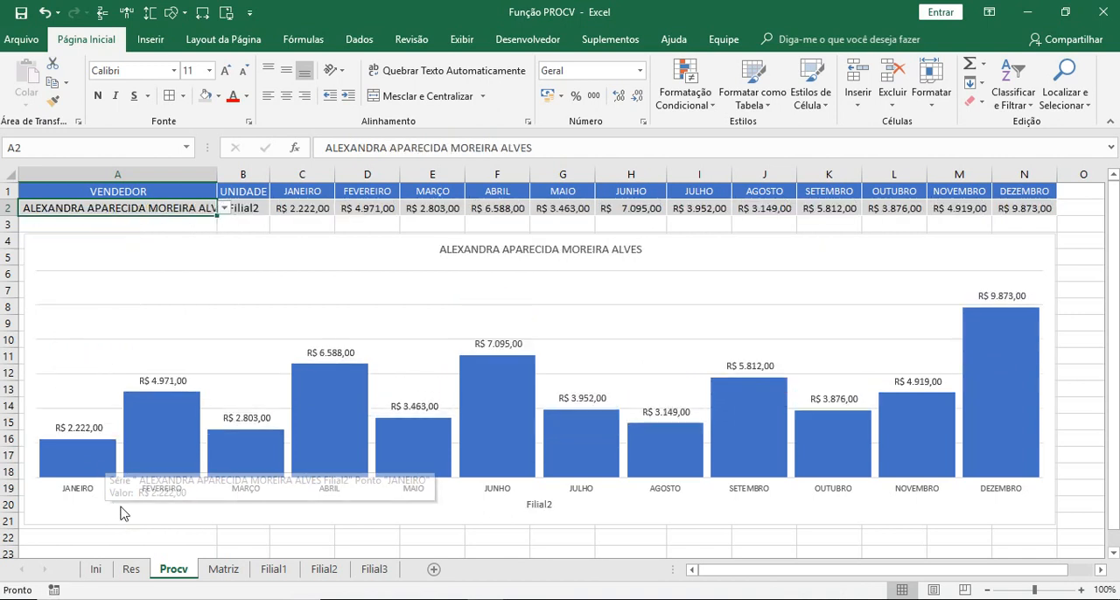
{"action": "left_click", "coordinate": [78, 543]}
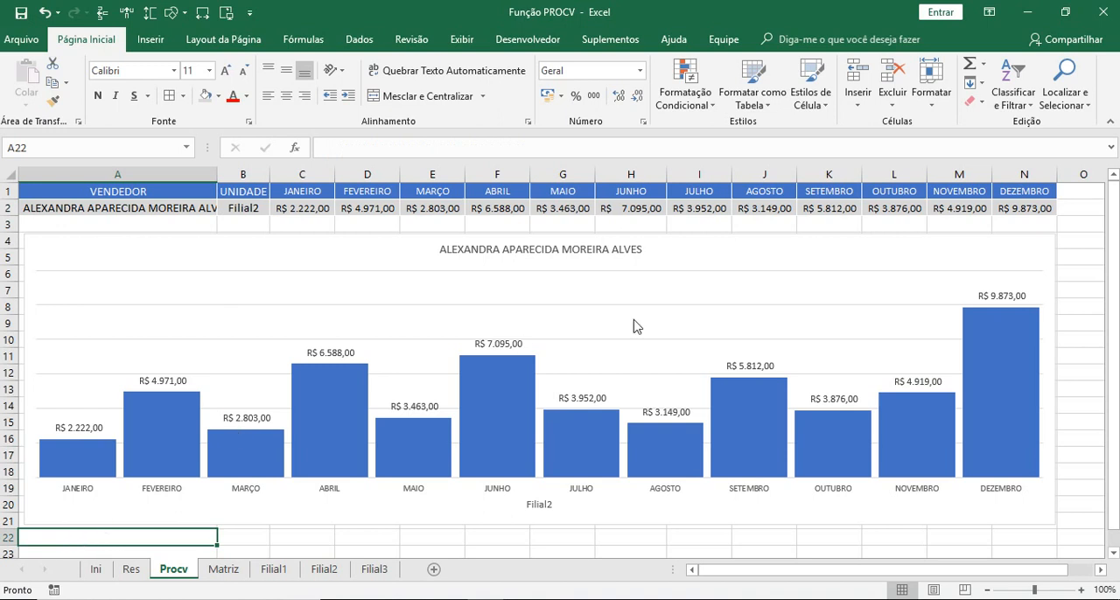